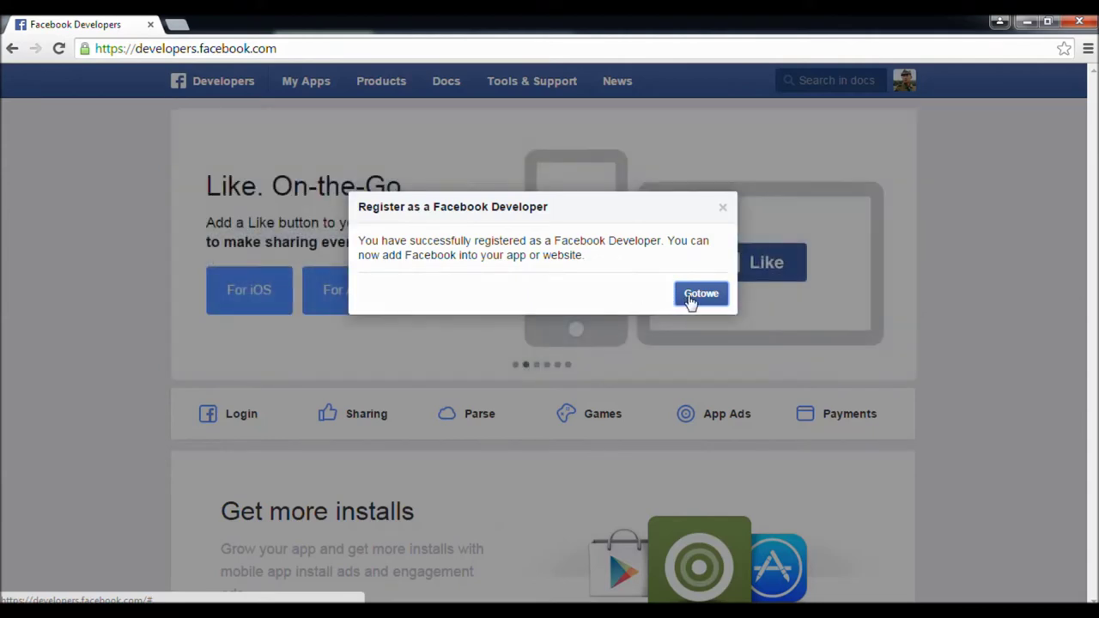
- Dismiss the Facebook Developer registration success dialog with Gotowe
click(701, 293)
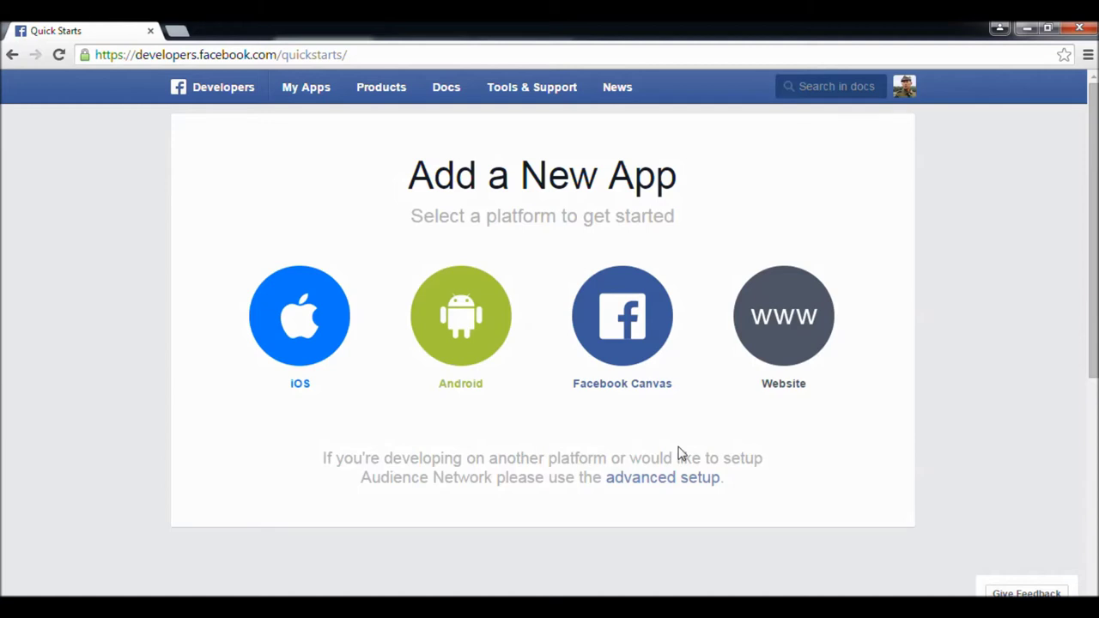
- Open the Create a New App ID form via My Apps > Add a New App > advanced setup
key(ctrl+l)
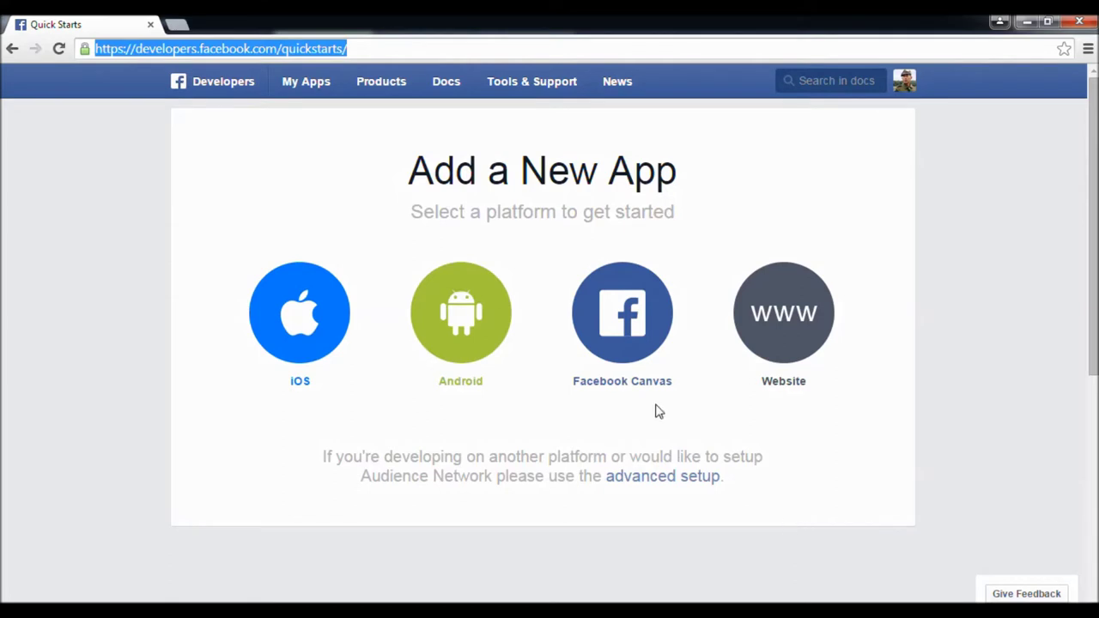
mouse_move(317, 99)
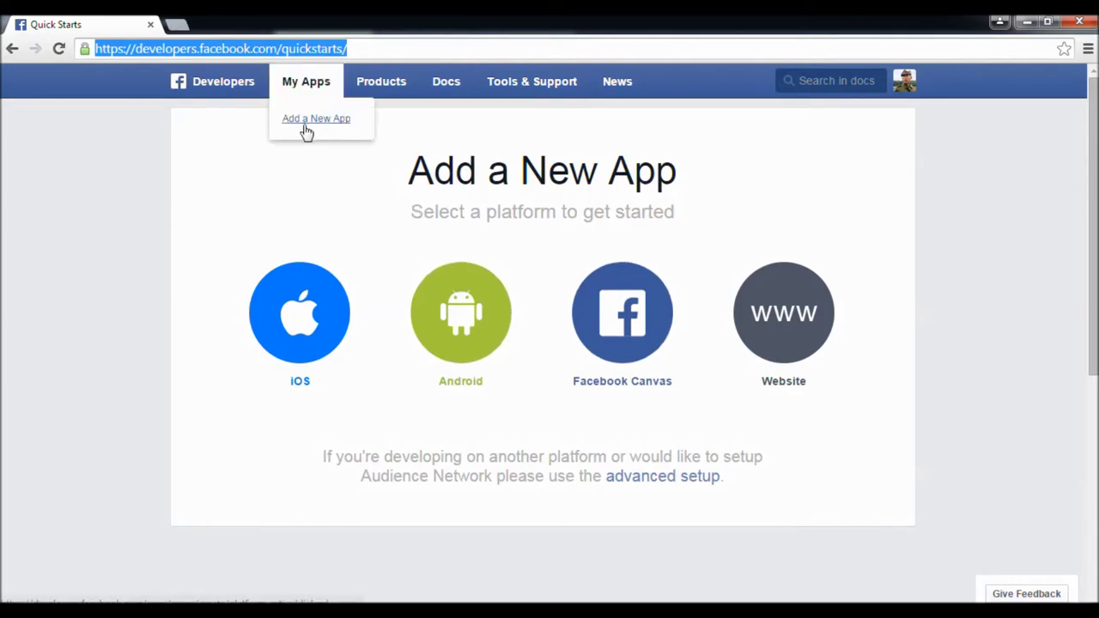
click(306, 125)
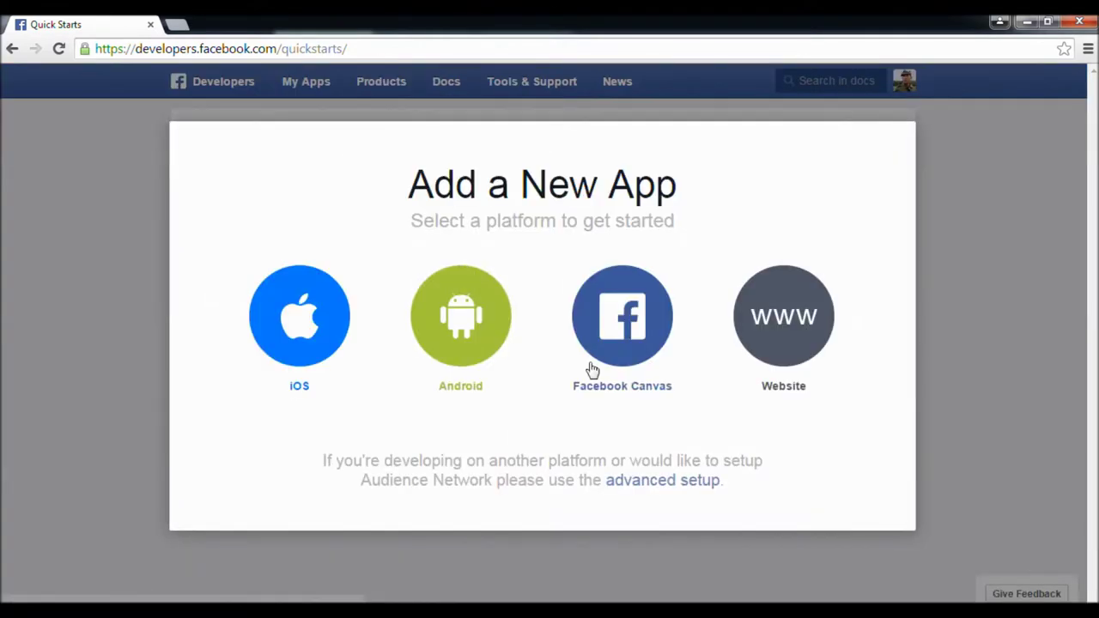
click(670, 482)
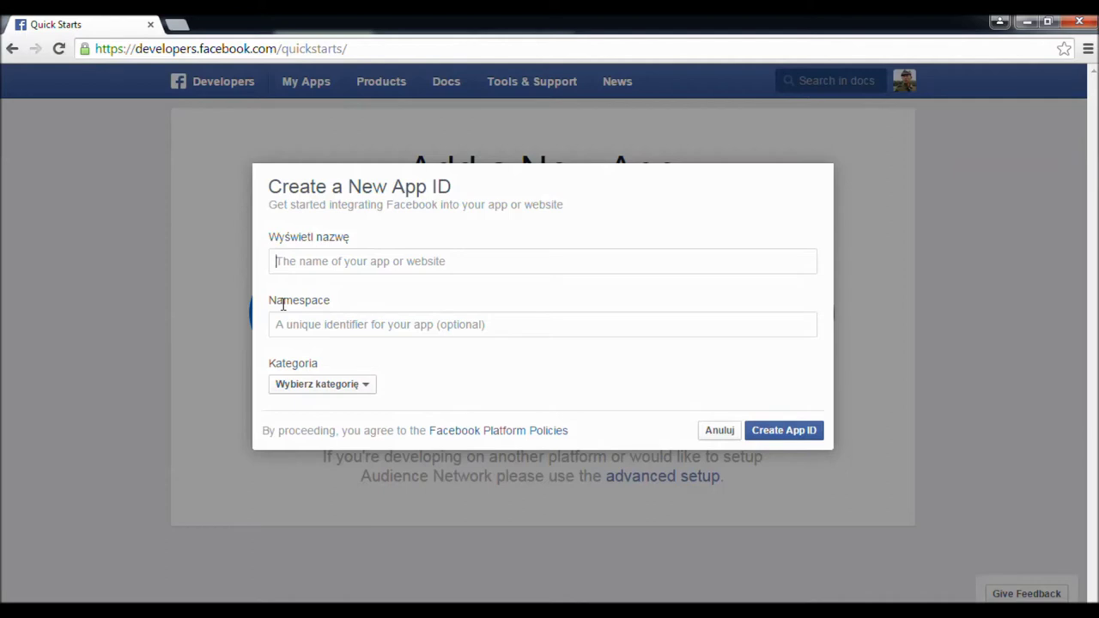
- Create app ID '59dhptakiptakom' in the Aplikacje dla stron category, answering the captcha
text(59dhp)
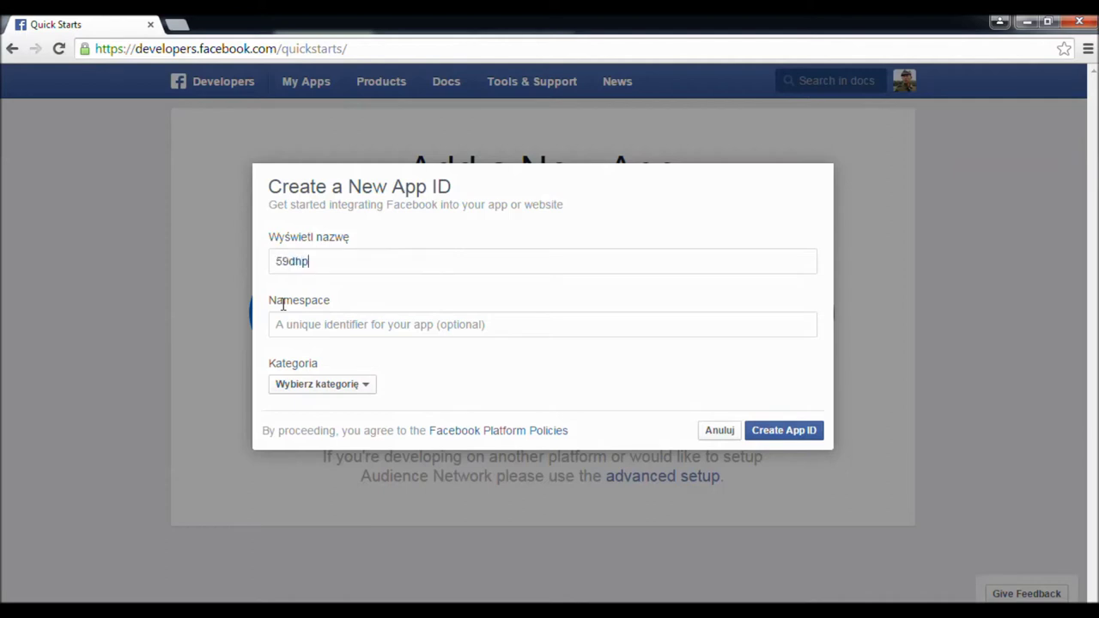
text(takiptakom)
click(323, 392)
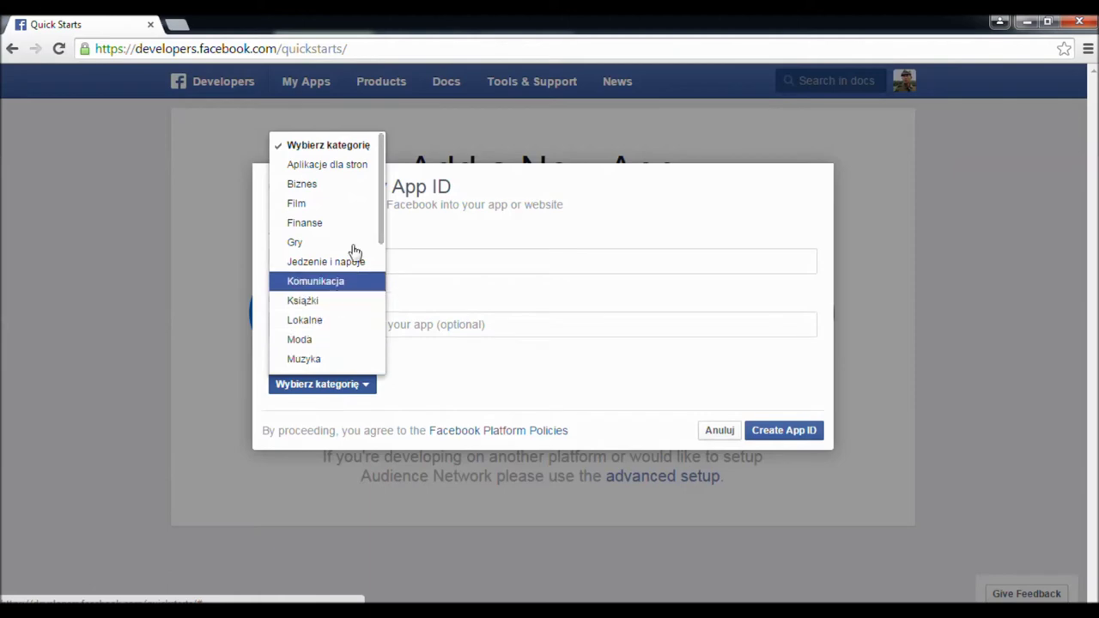
click(351, 171)
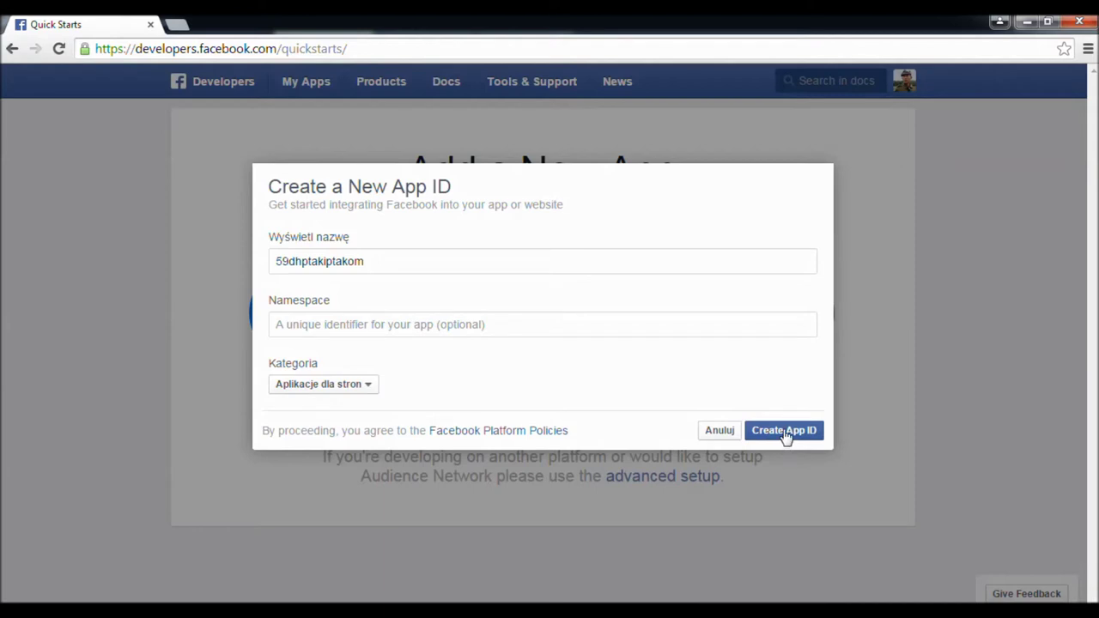
click(783, 435)
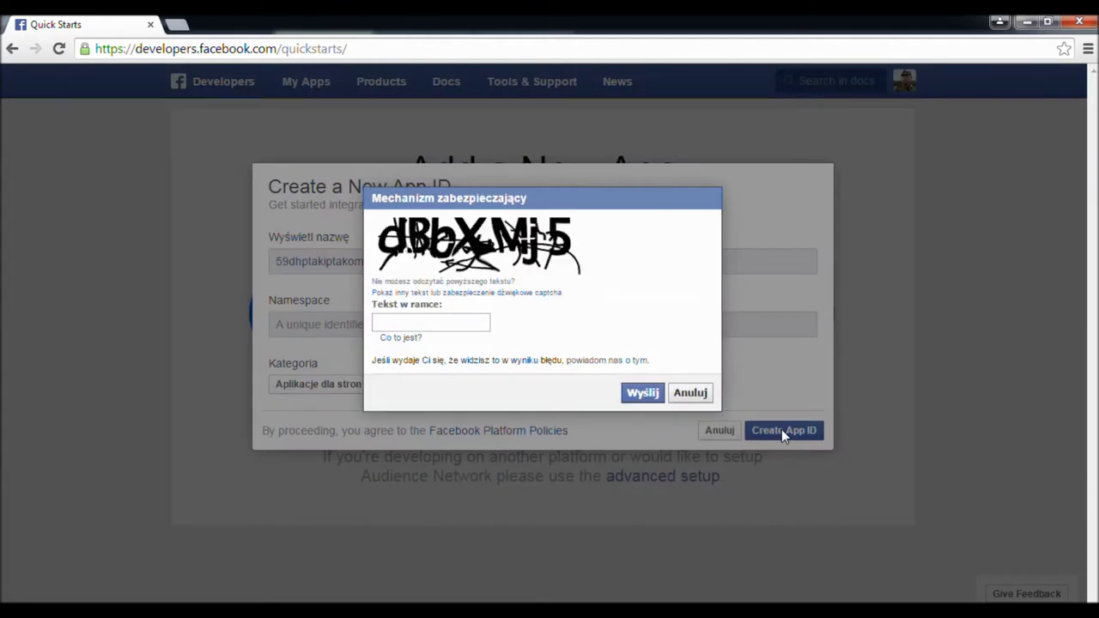
text(dBbXMj5)
click(642, 392)
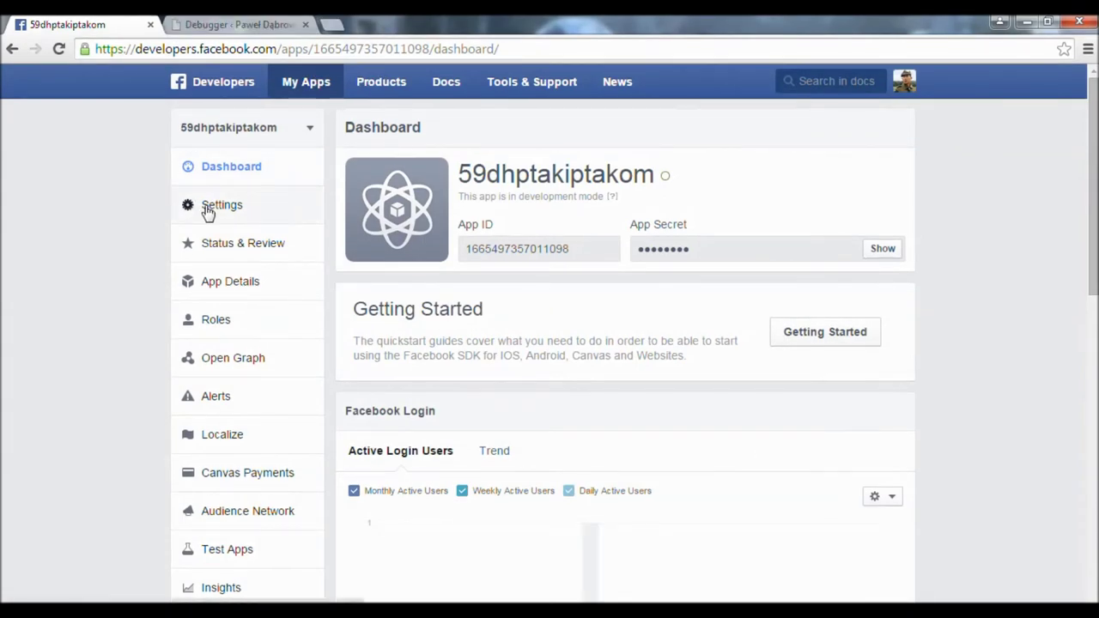
click(207, 211)
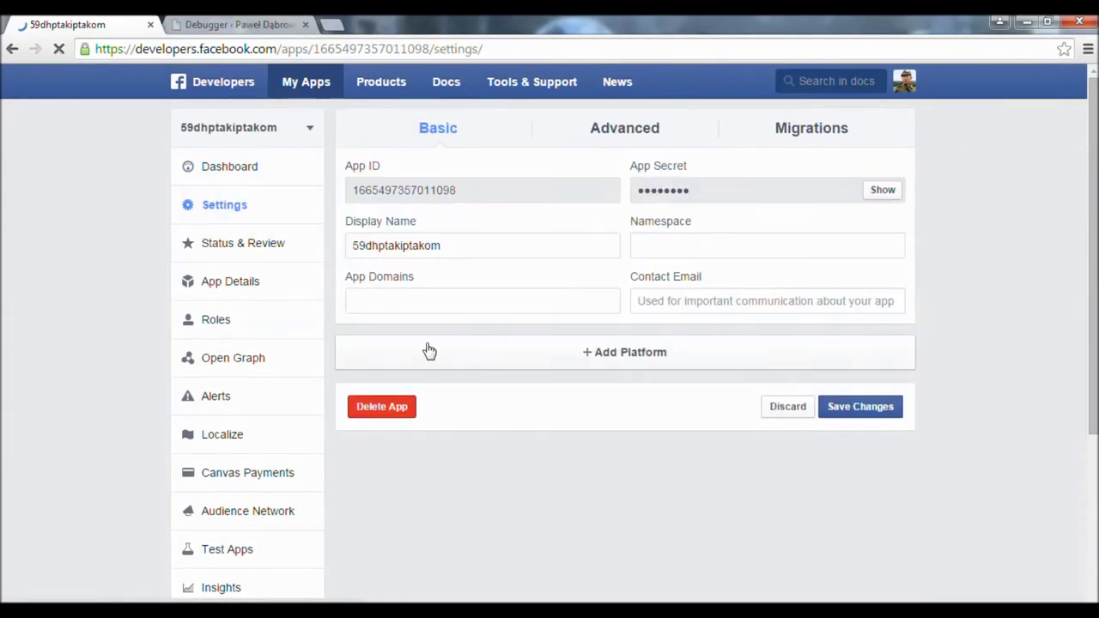
scroll(584, 335, down, 2)
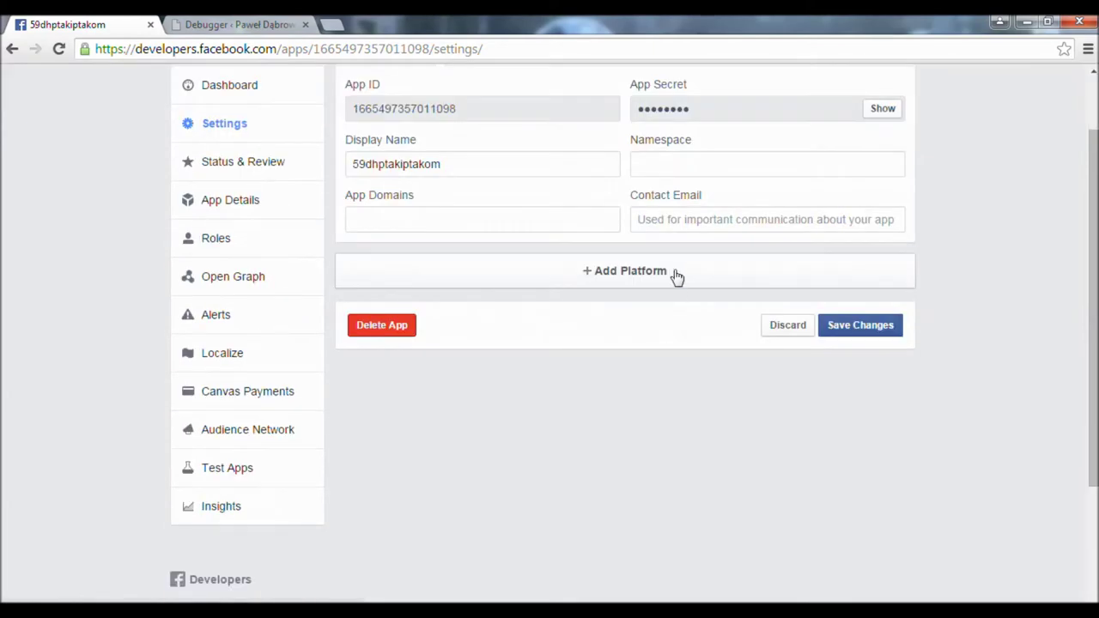
click(677, 275)
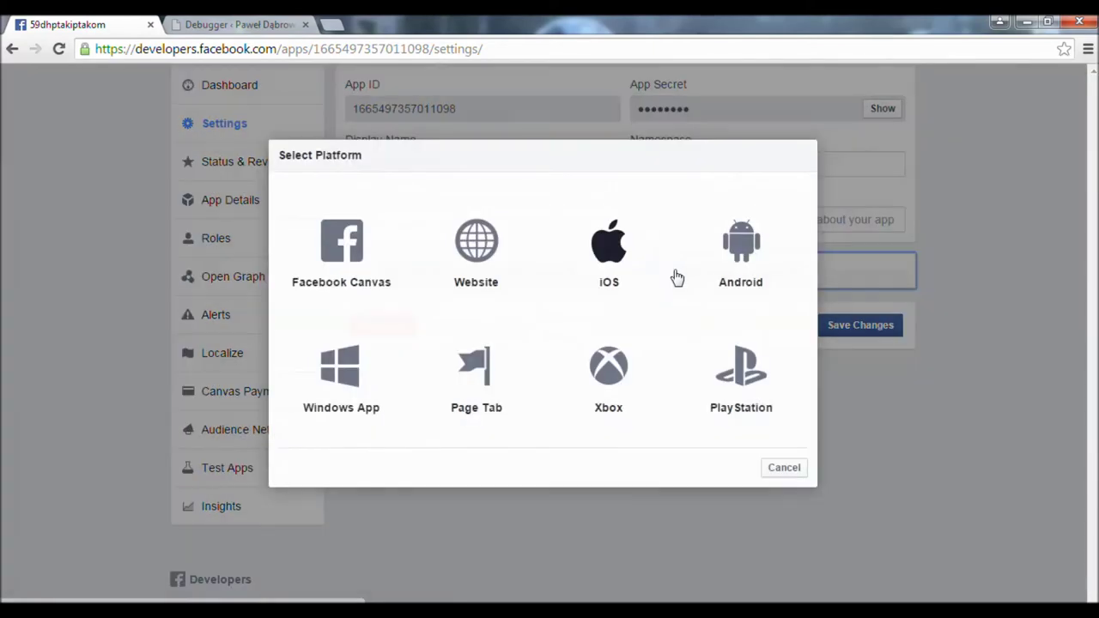
click(477, 242)
scroll(476, 258, down, 2)
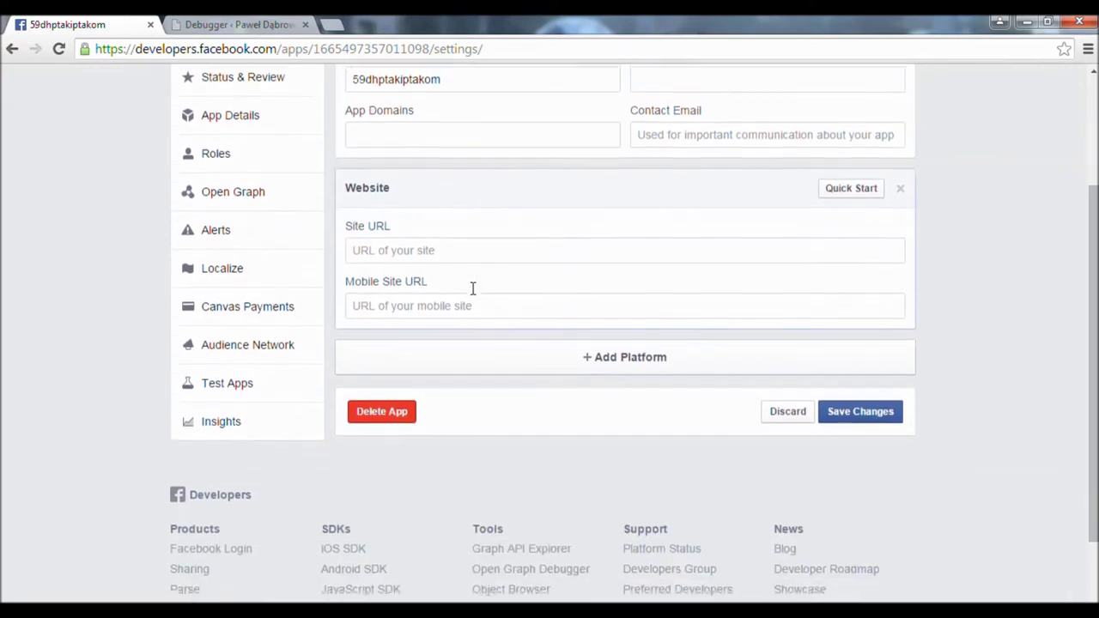
click(469, 235)
text(http://)
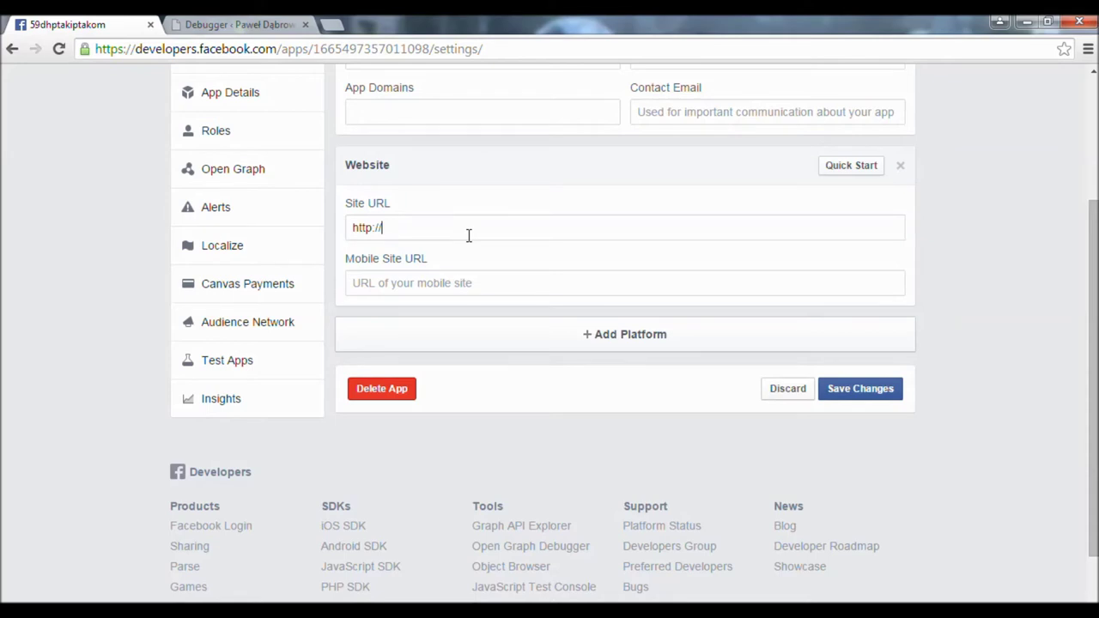
text(59dh.ptaki-ptakom.net)
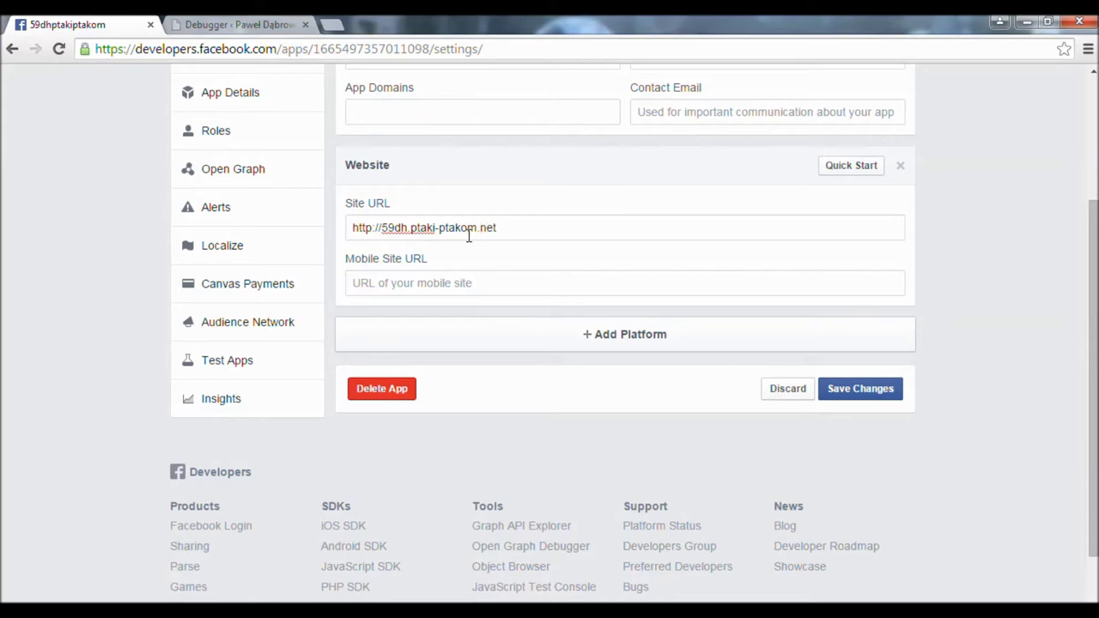
key(ctrl+a)
key(ctrl+c)
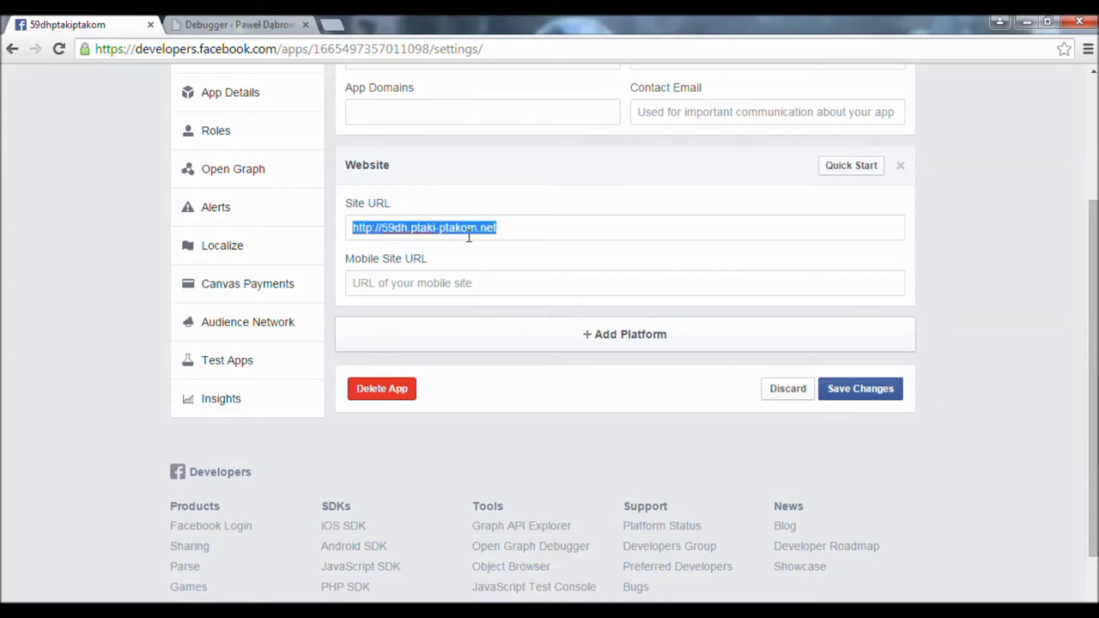
click(488, 284)
key(ctrl+v)
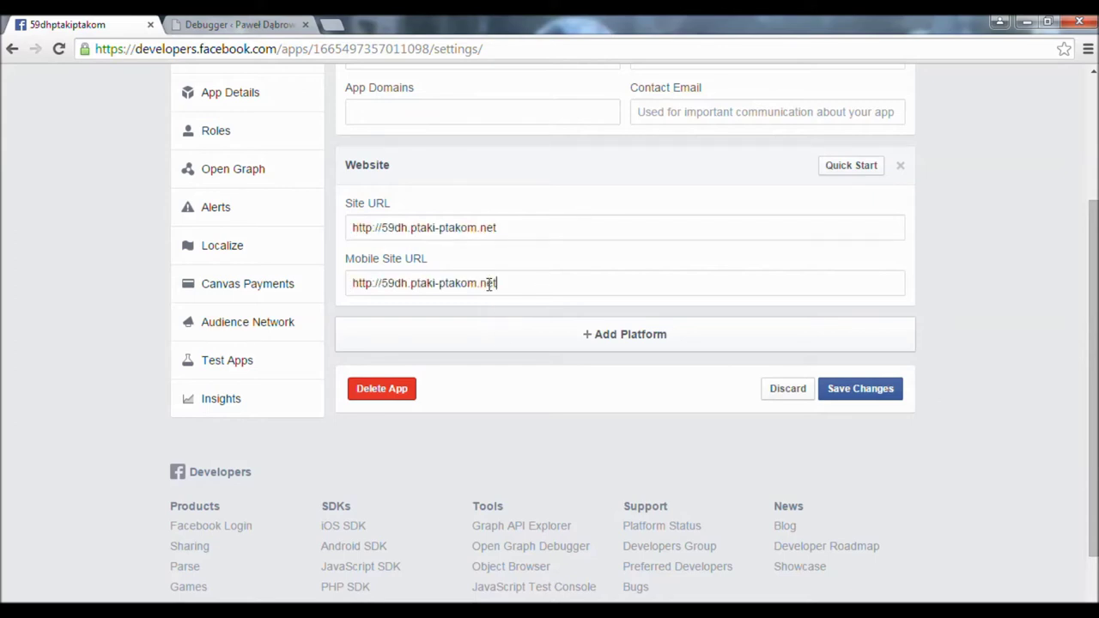
click(875, 399)
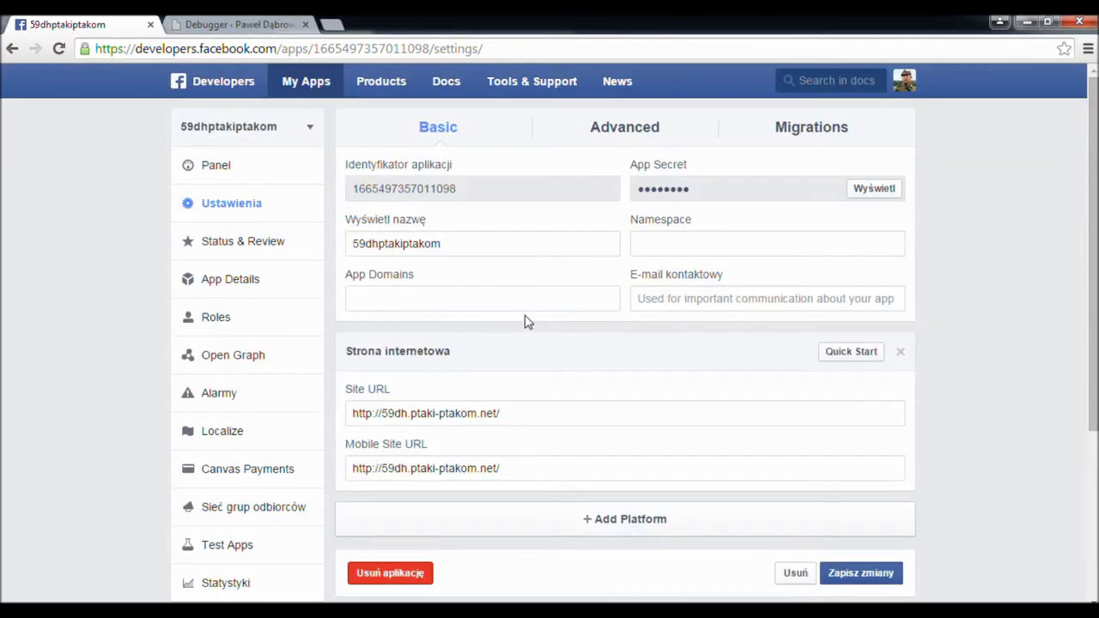
- Set the app domain to 59dh.ptaki-ptakom.net and enter the contact e-mail address
click(534, 300)
text(59dh.)
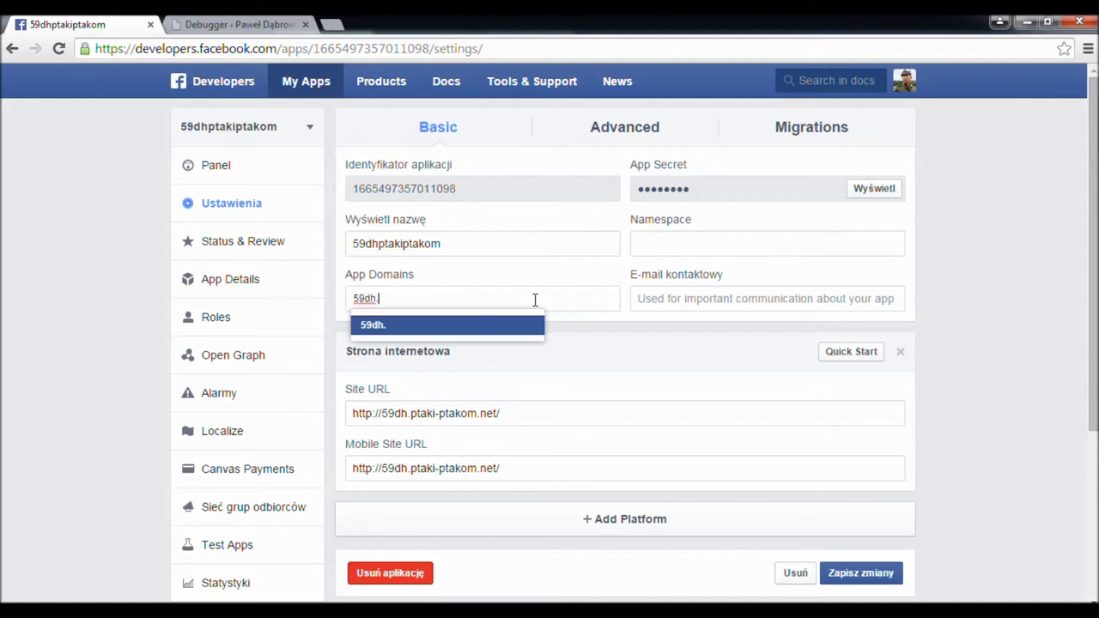
text(ptaki-ptakom)
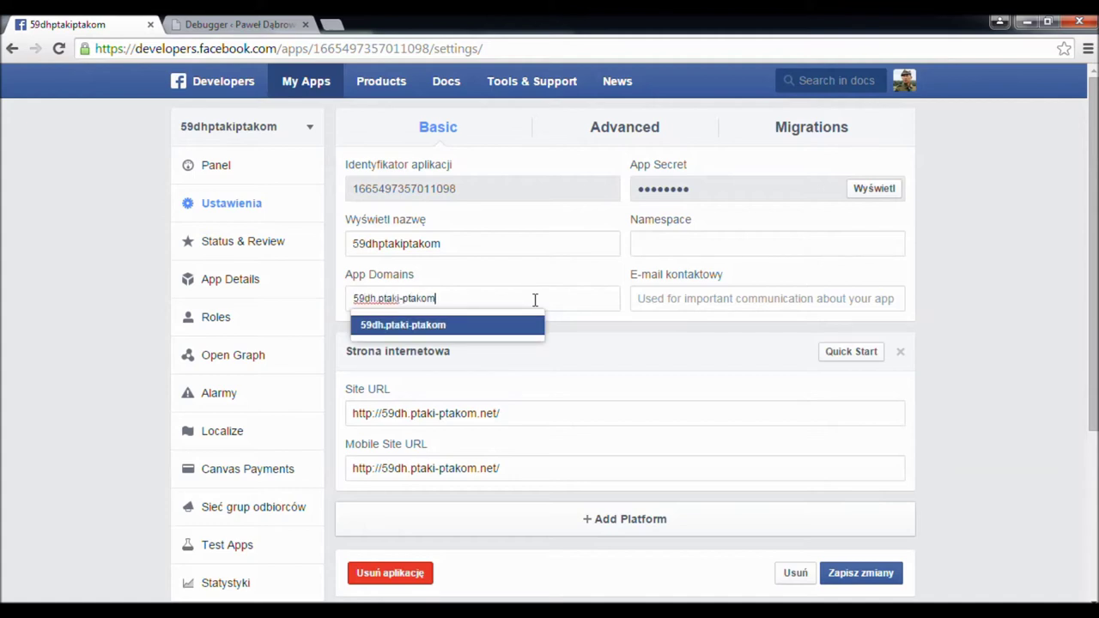
text(.net)
key(Return)
text(ptaki)
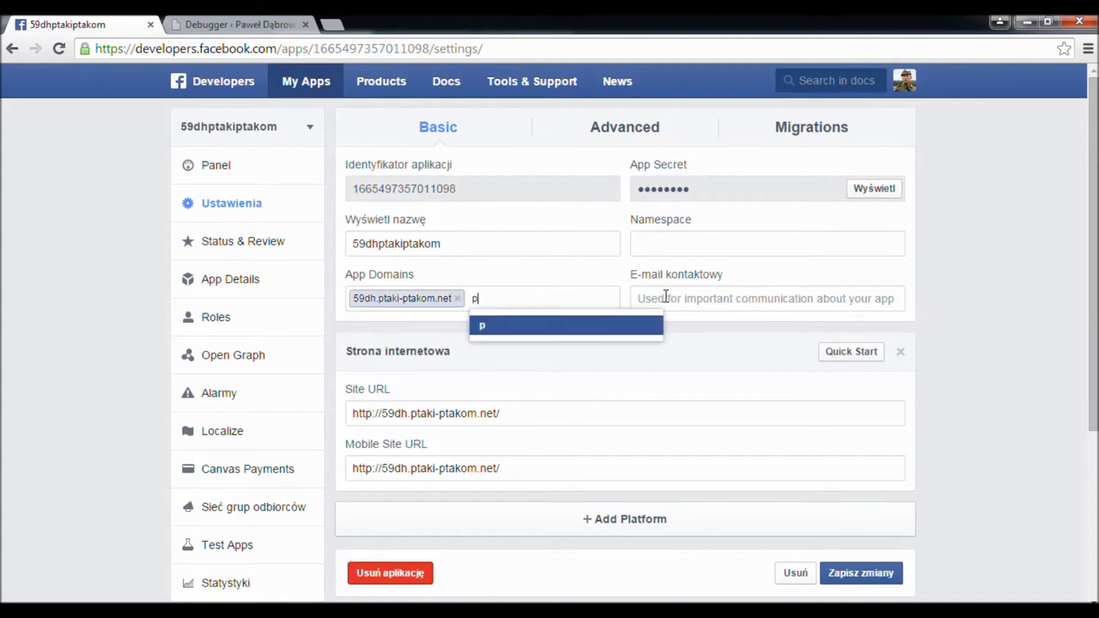
key(BackSpace)
key(BackSpace)
key(BackSpace)
key(BackSpace)
key(BackSpace)
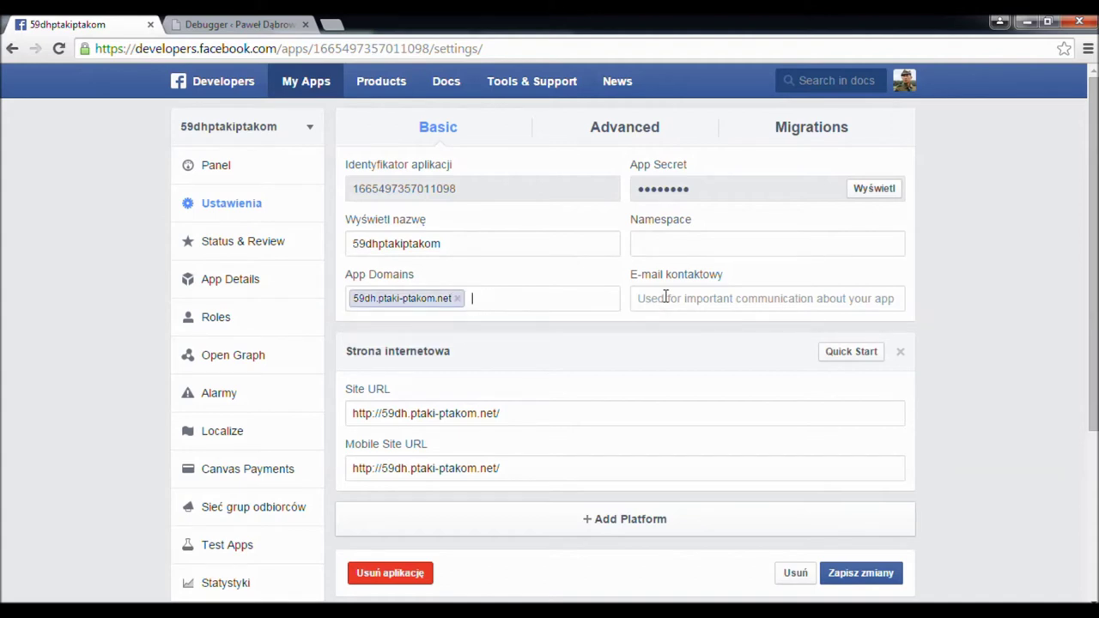
click(665, 296)
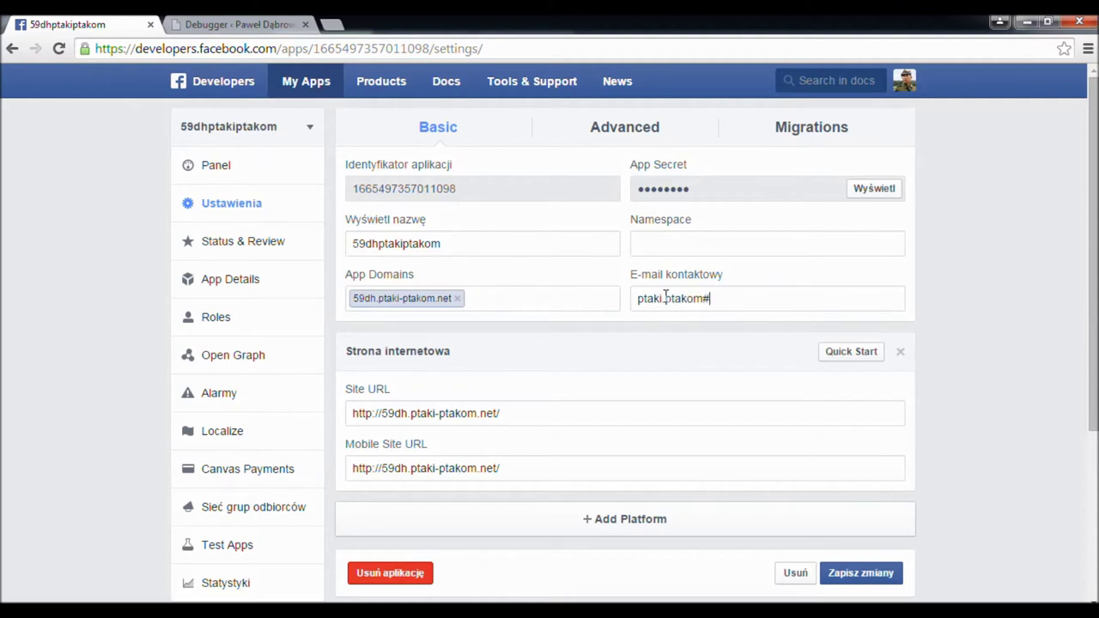
- Set the app namespace to dhptakiptakom and save the basic settings
click(665, 246)
text(djhptakipts)
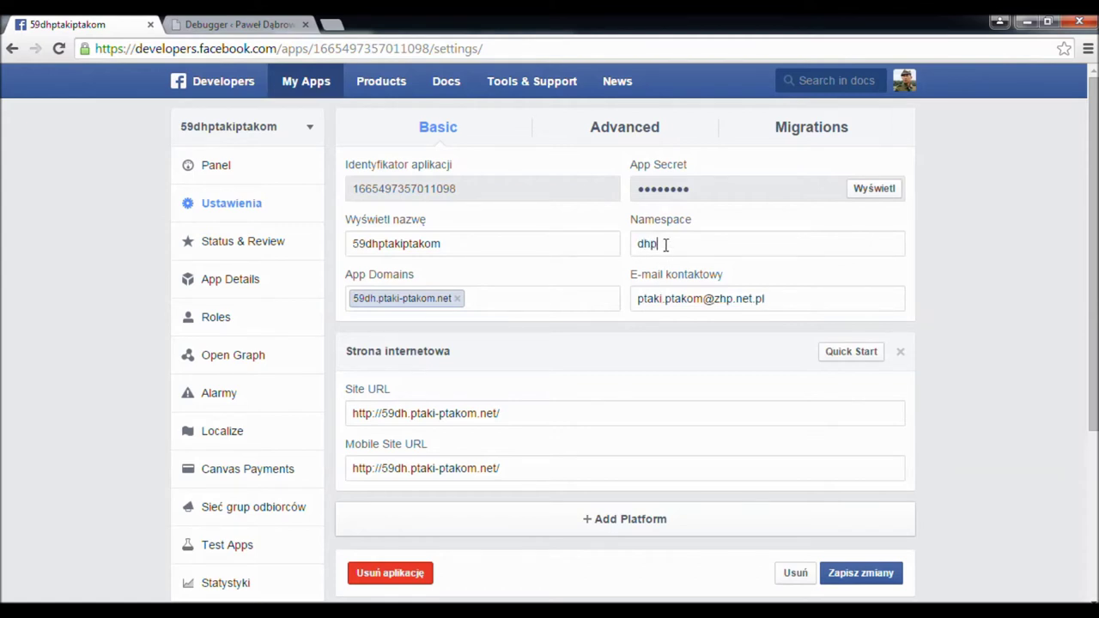
key(BackSpace)
key(BackSpace)
text(takom)
click(867, 580)
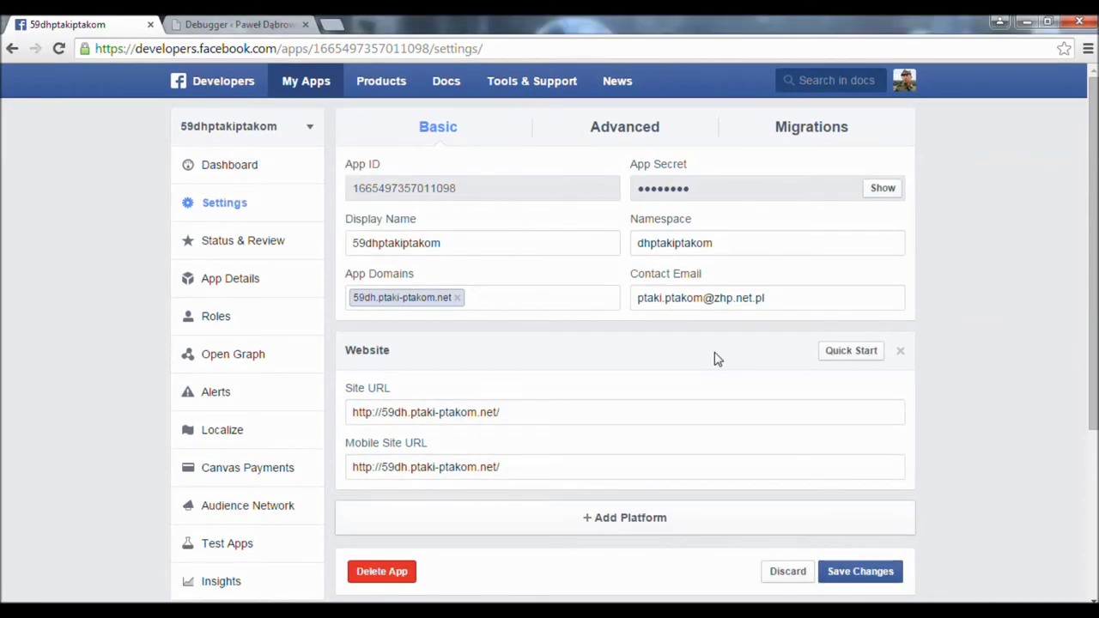
- Switch 59dhptakiptakom to public in Status & Review, confirm with Potwierdź, and go to App Details
click(251, 245)
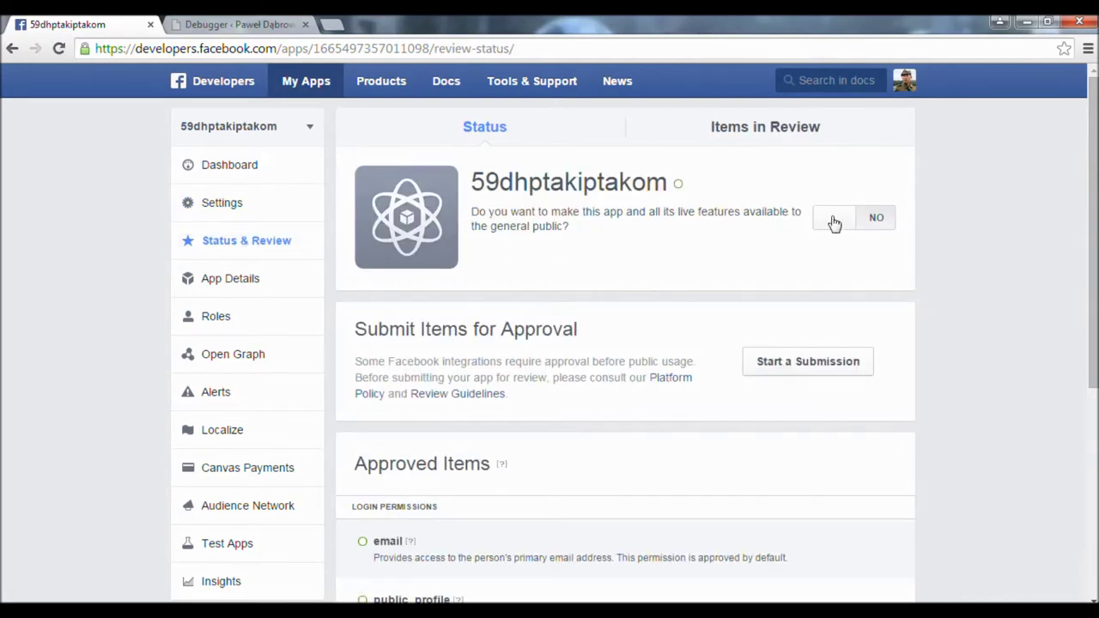
click(833, 220)
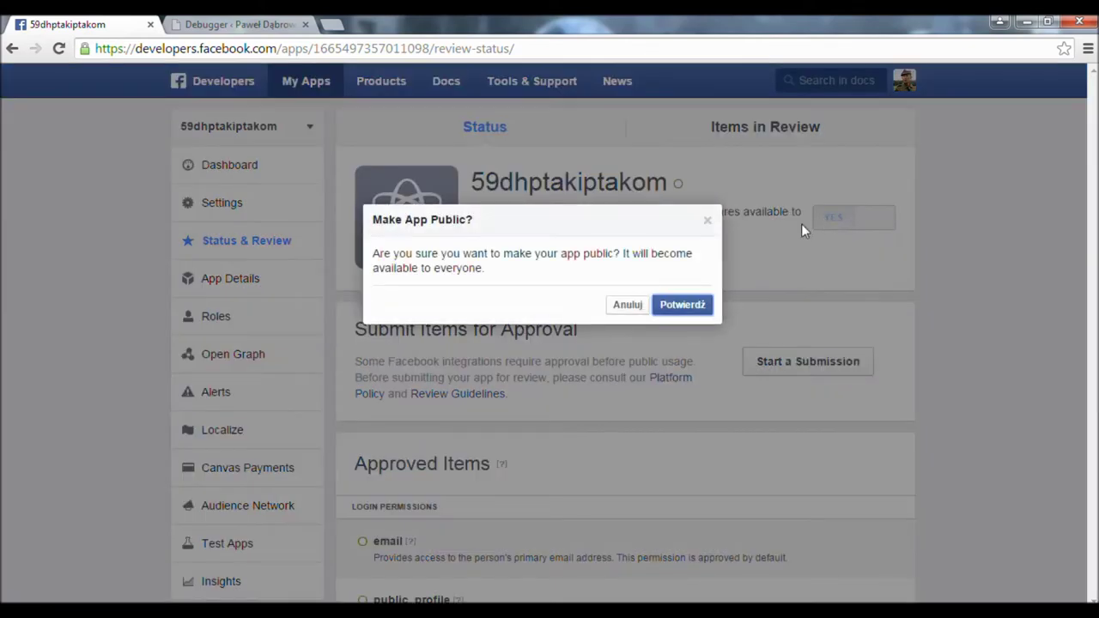
click(690, 305)
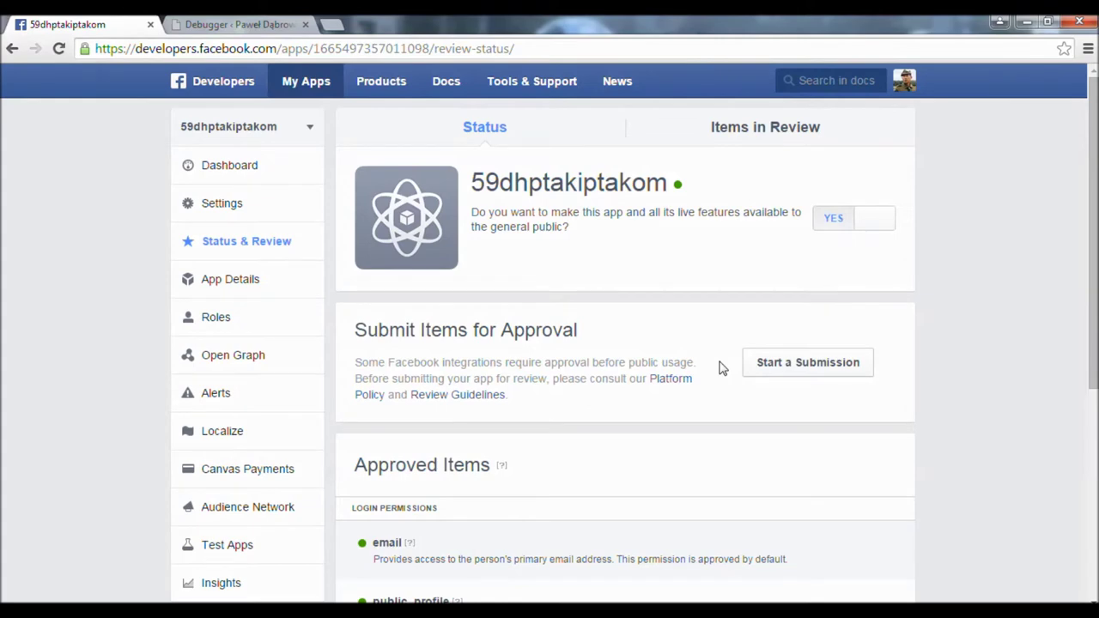
click(258, 284)
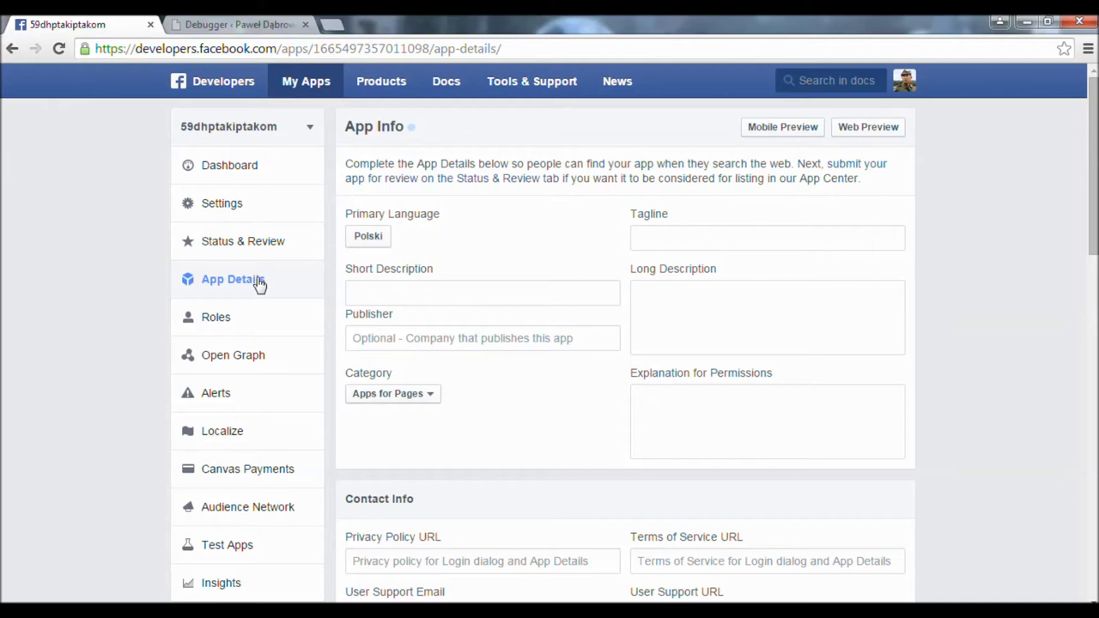
- Fill the tagline, short and long descriptions and permissions explanation with '59 DH Ptaki Ptakom'
click(647, 242)
text(59 DH P)
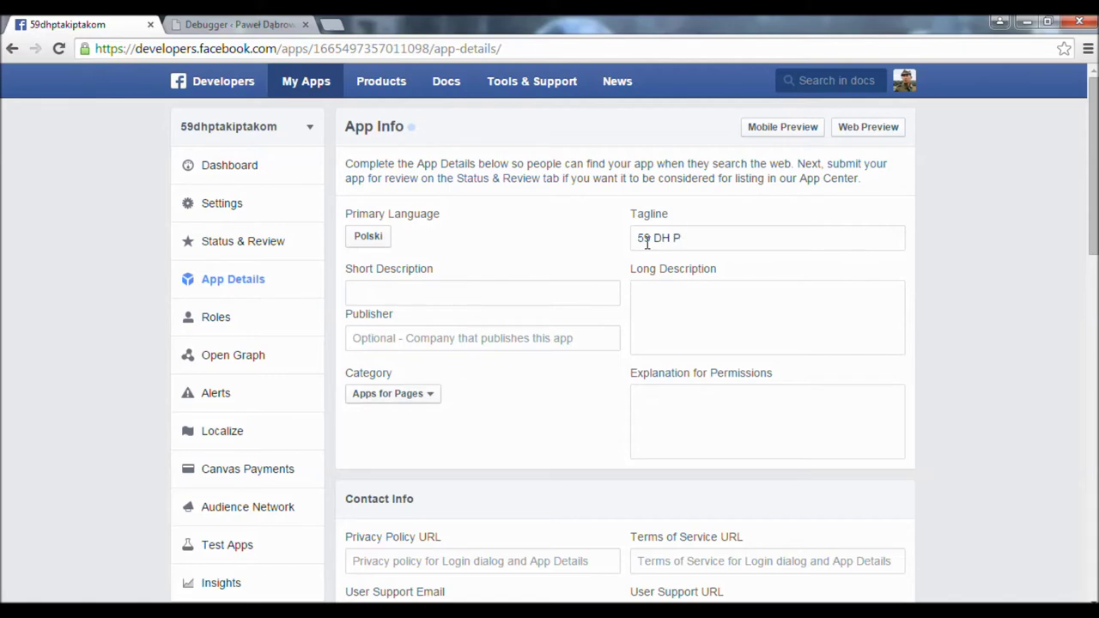
text(taki Ptakom)
key(ctrl+a)
key(ctrl+c)
key(Tab)
click(671, 293)
key(ctrl+v)
click(510, 292)
key(ctrl+v)
click(647, 405)
key(ctrl+v)
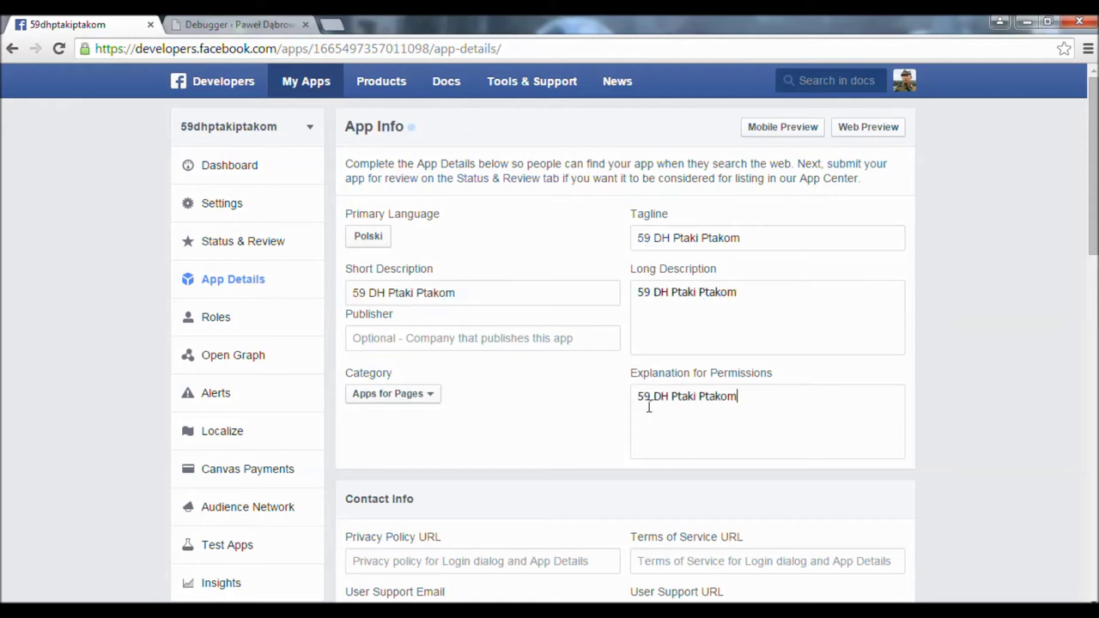
scroll(644, 407, down, 2)
click(501, 395)
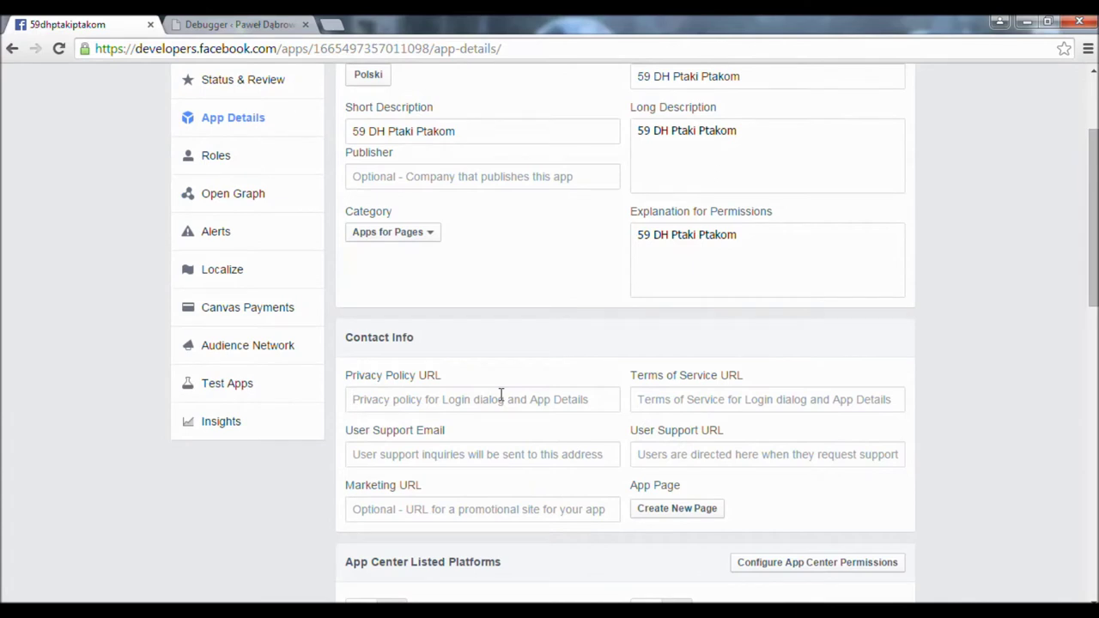
text(http://)
text(59dhp)
key(BackSpace)
text(.pt)
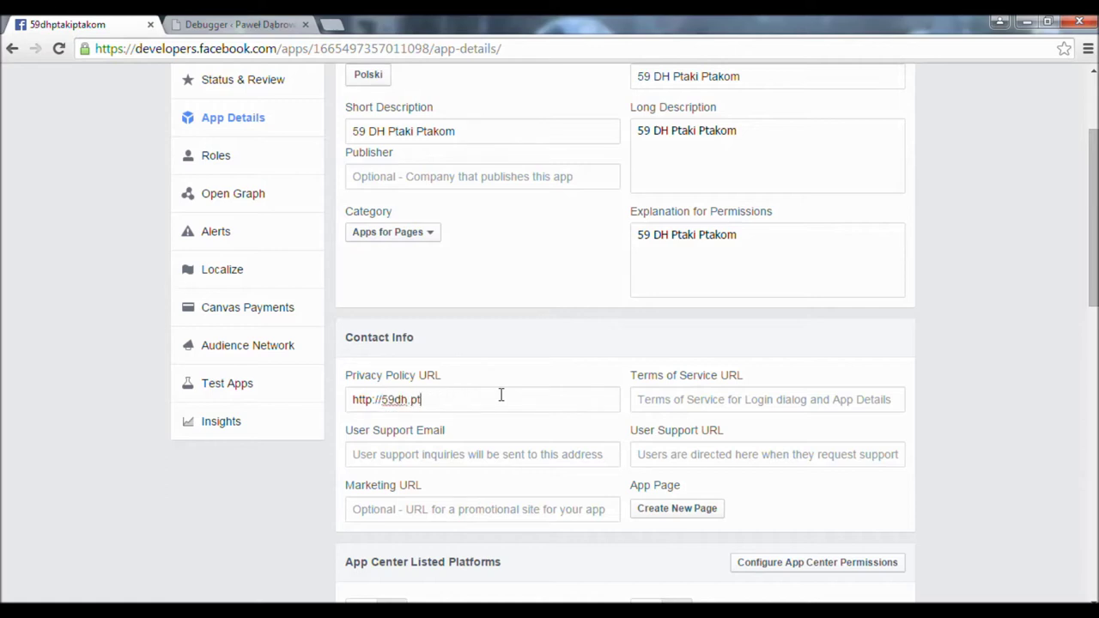
text(aki-ptakom.net)
key(ctrl+a)
key(ctrl+c)
key(Tab)
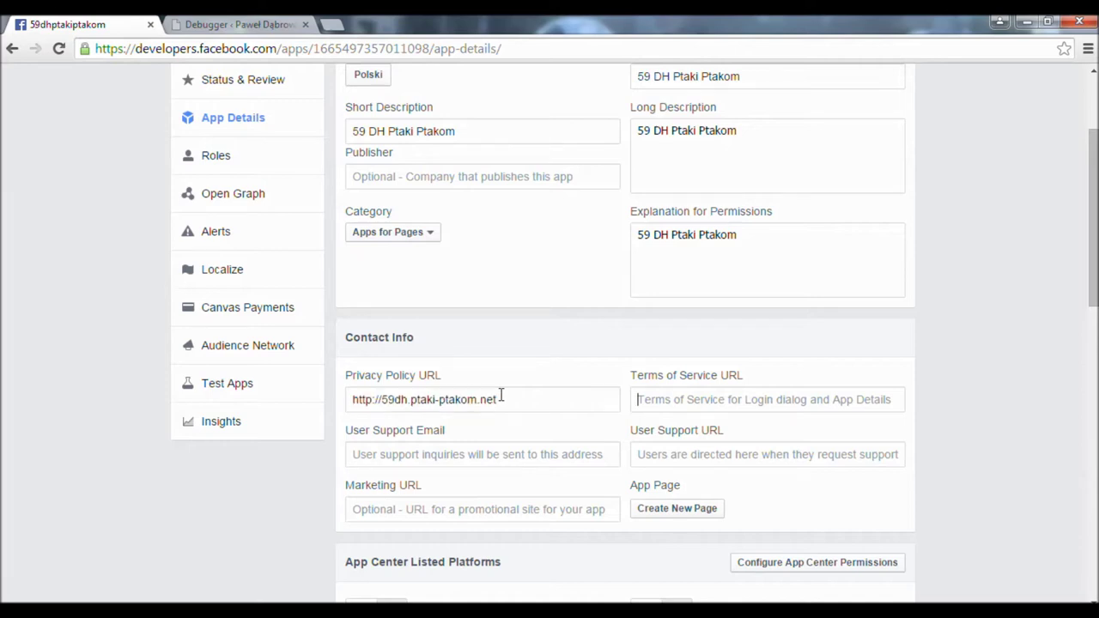
key(ctrl+v)
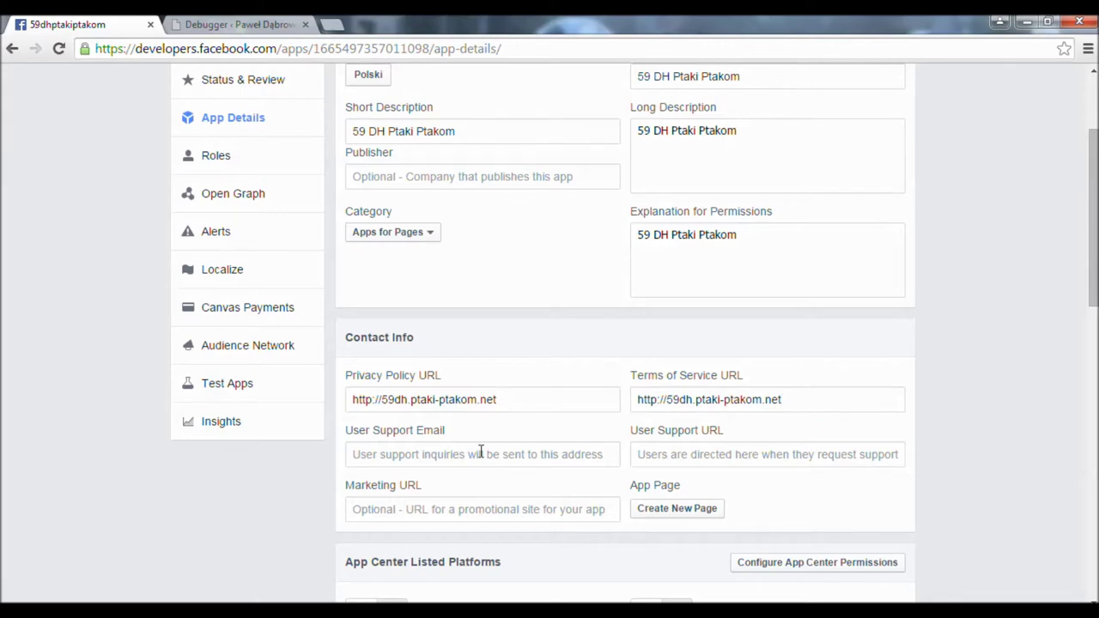
scroll(657, 482, down, 2)
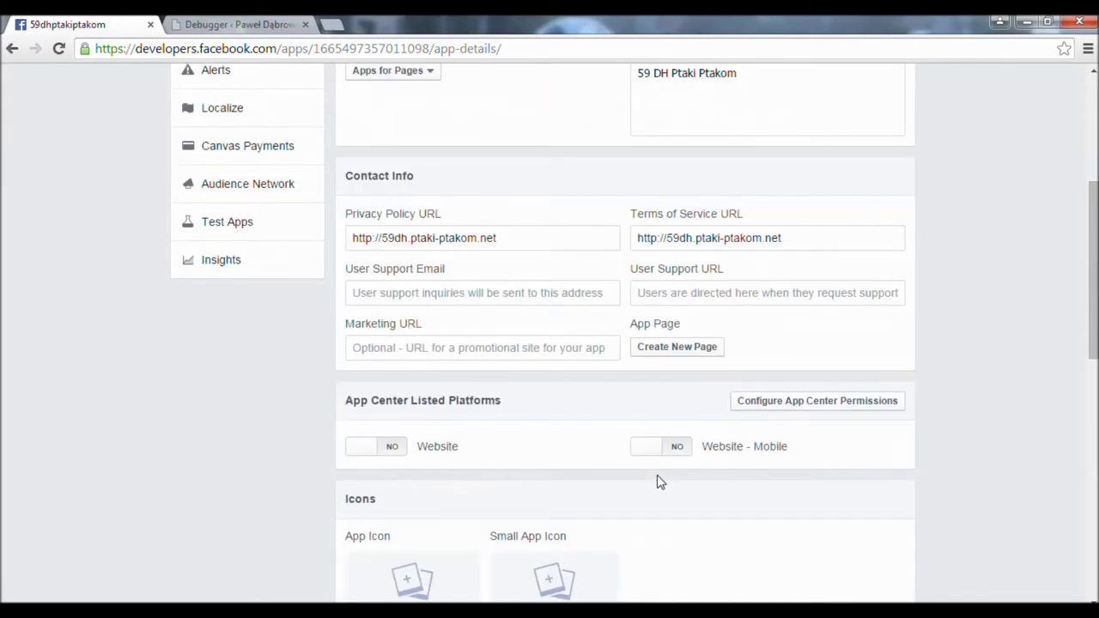
scroll(591, 436, down, 8)
- Save the app details, then search Google for 'Facebook for Wordpress'
click(865, 412)
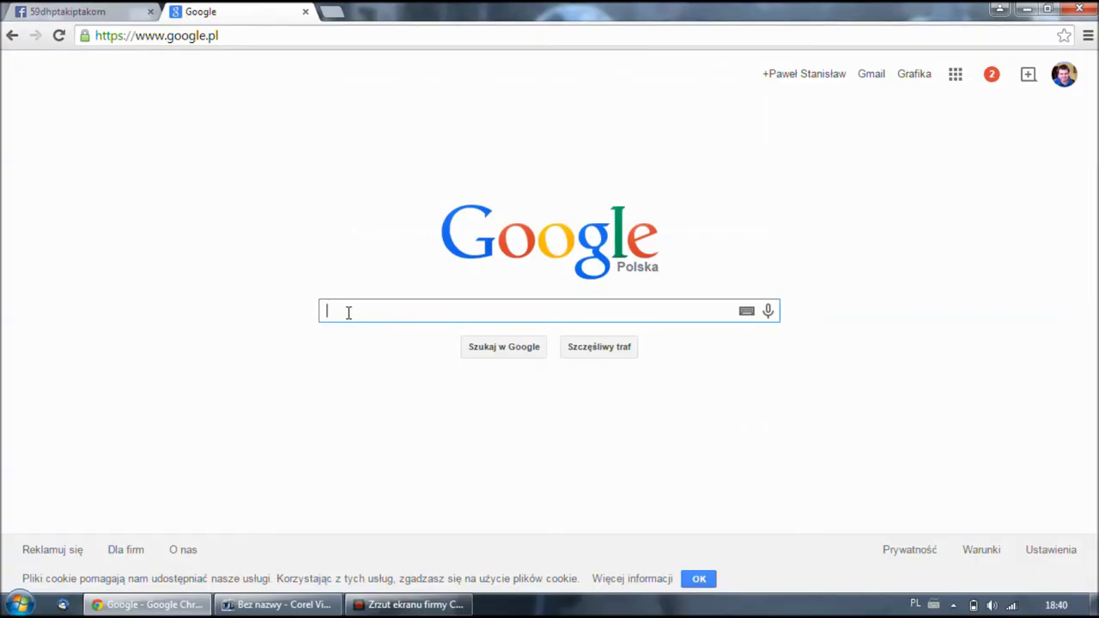
text(Fa)
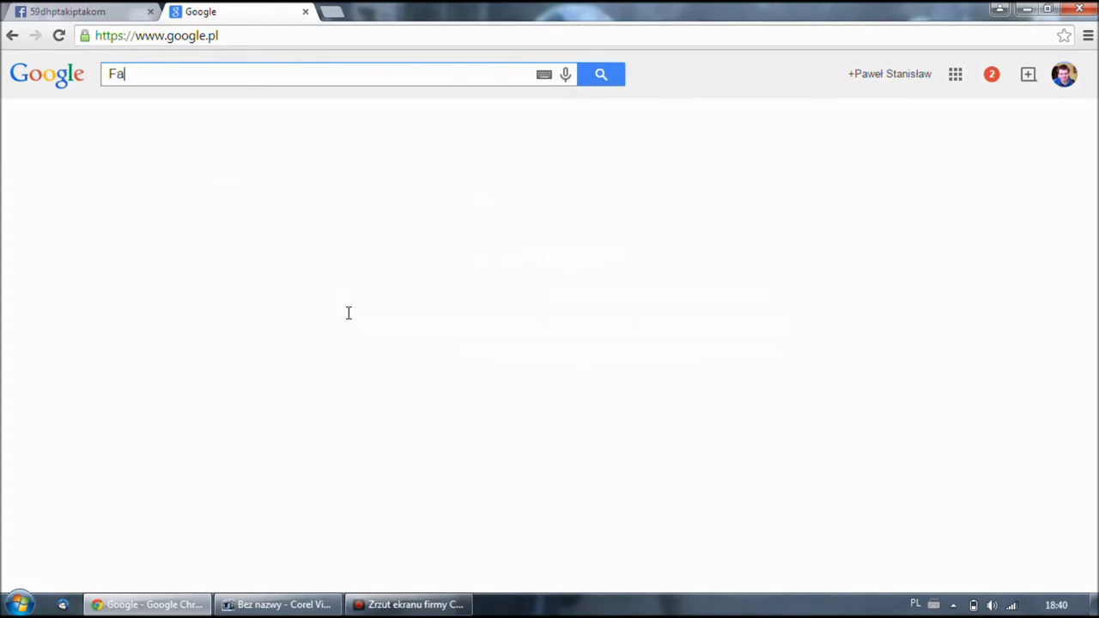
text(cebo)
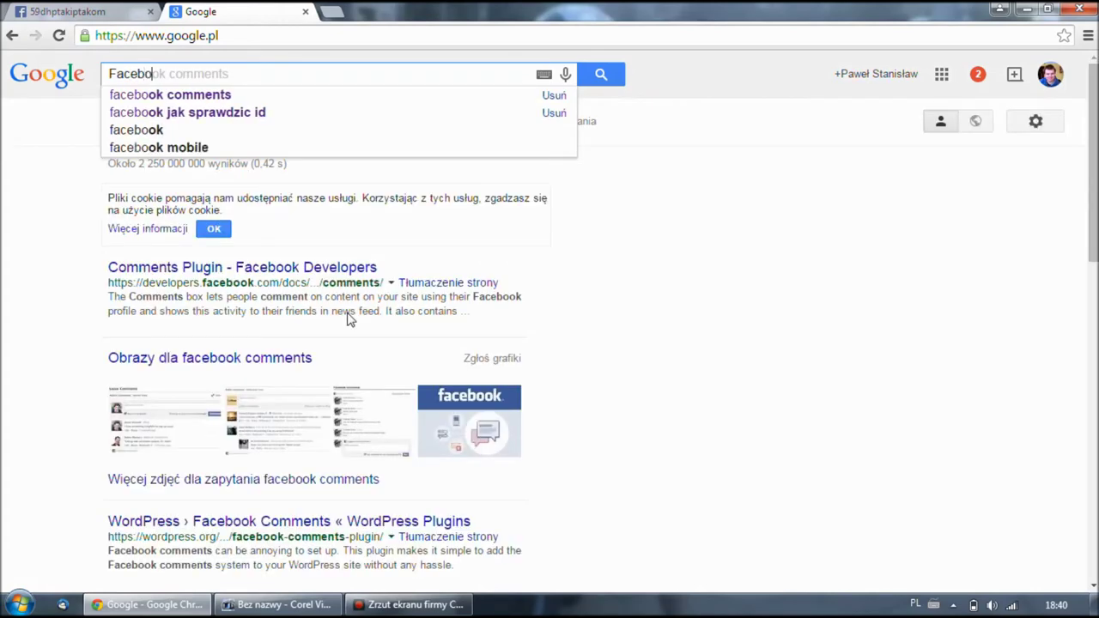
text(ok for)
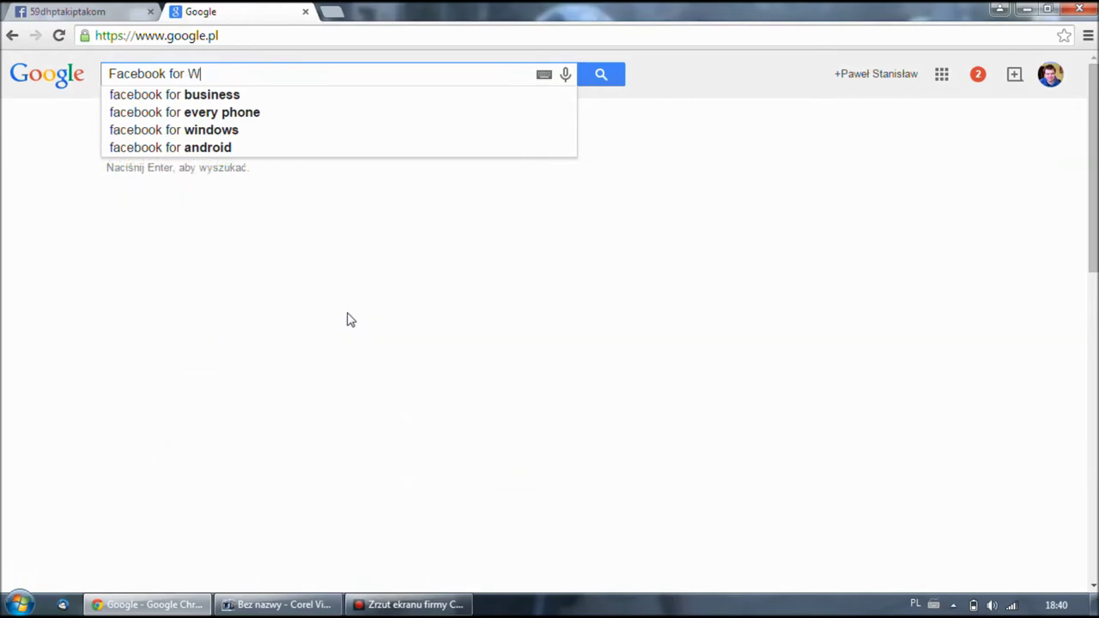
text(Wordpress)
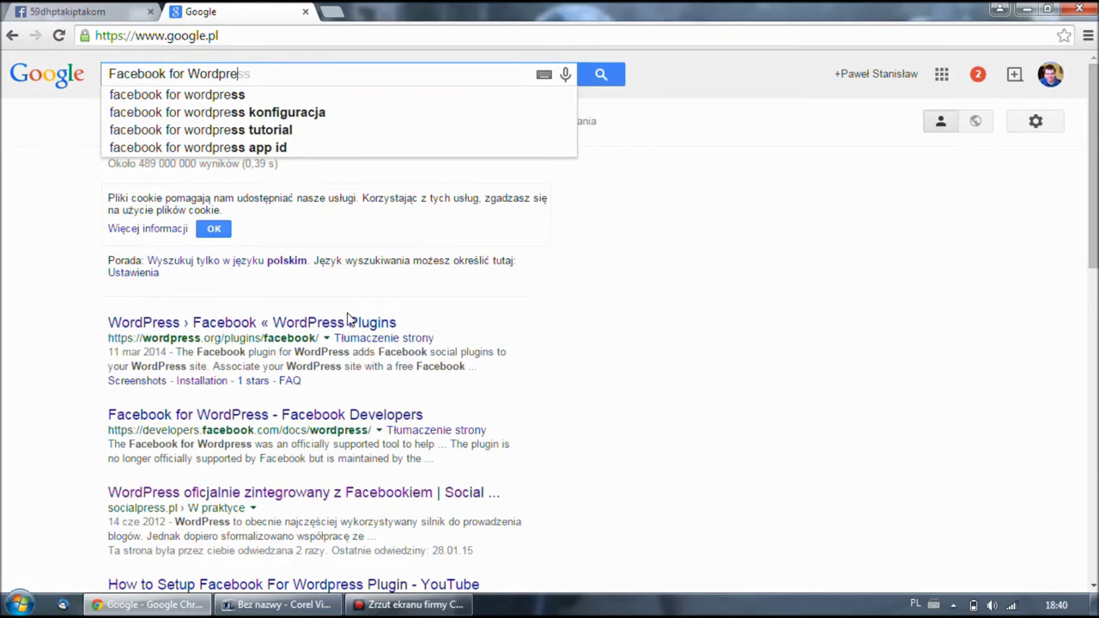
key(Return)
- Download facebook.1.5.5.zip (Version 1.5.5) from the WordPress.org Facebook plugin page
click(308, 327)
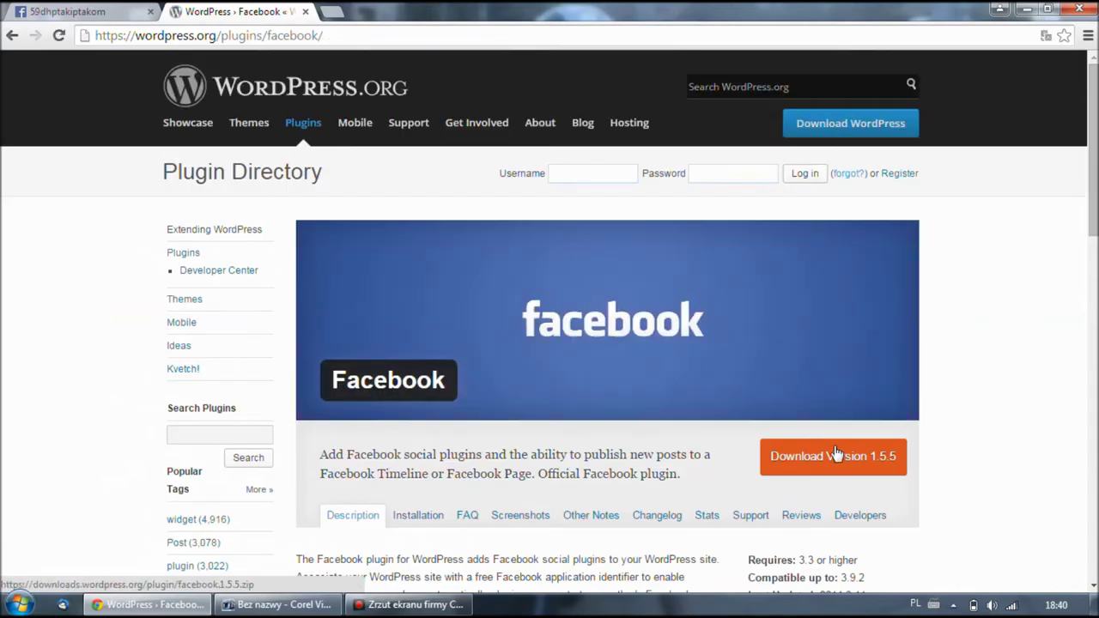
click(861, 470)
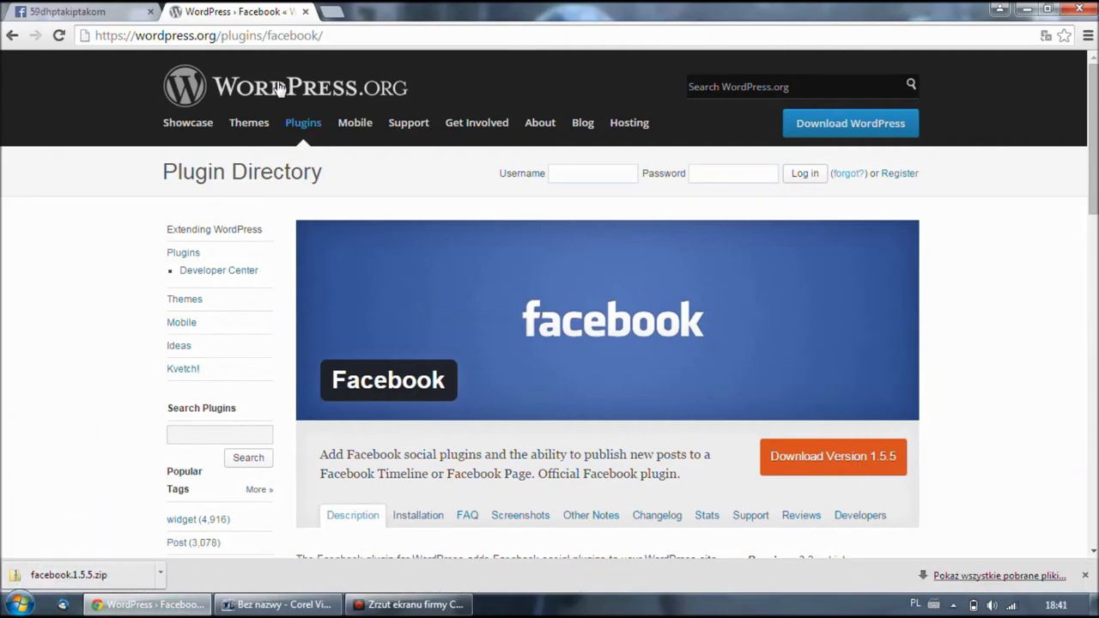
click(224, 38)
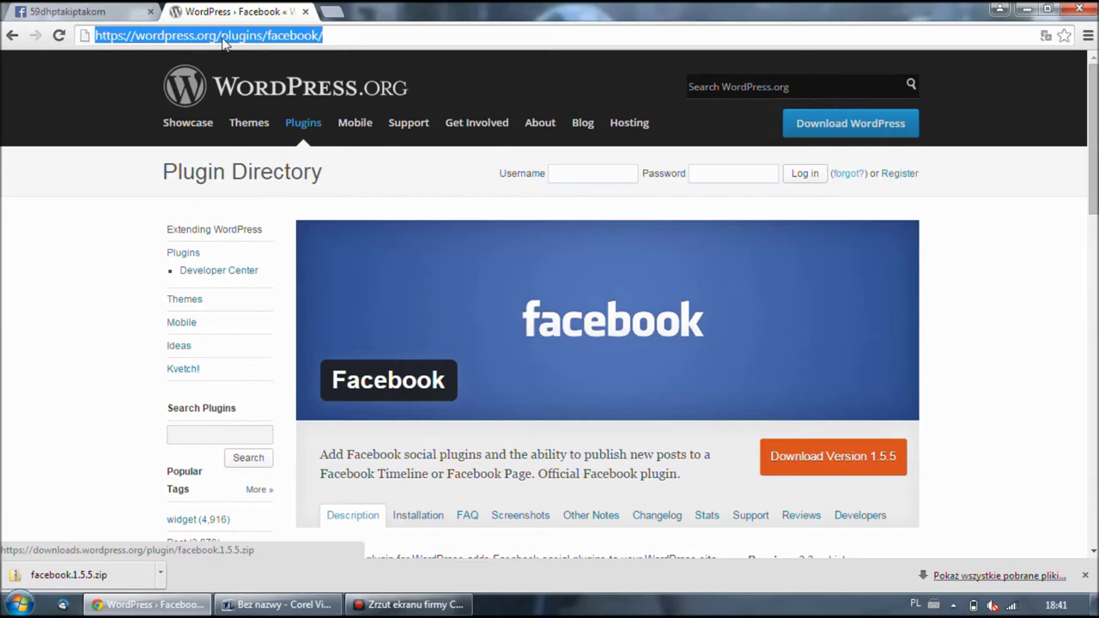
- Log in at 59dh.ptaki-ptakom.net/wp-admin with the admin username and password
text(59dh.pt)
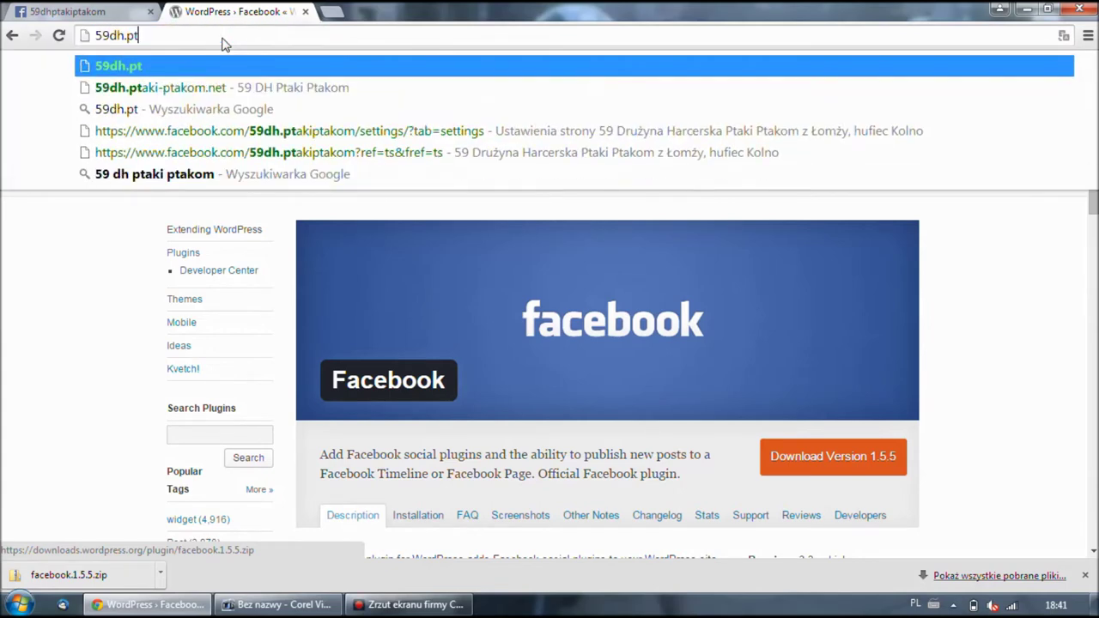
text(aki-ptakom.net/wp-admi)
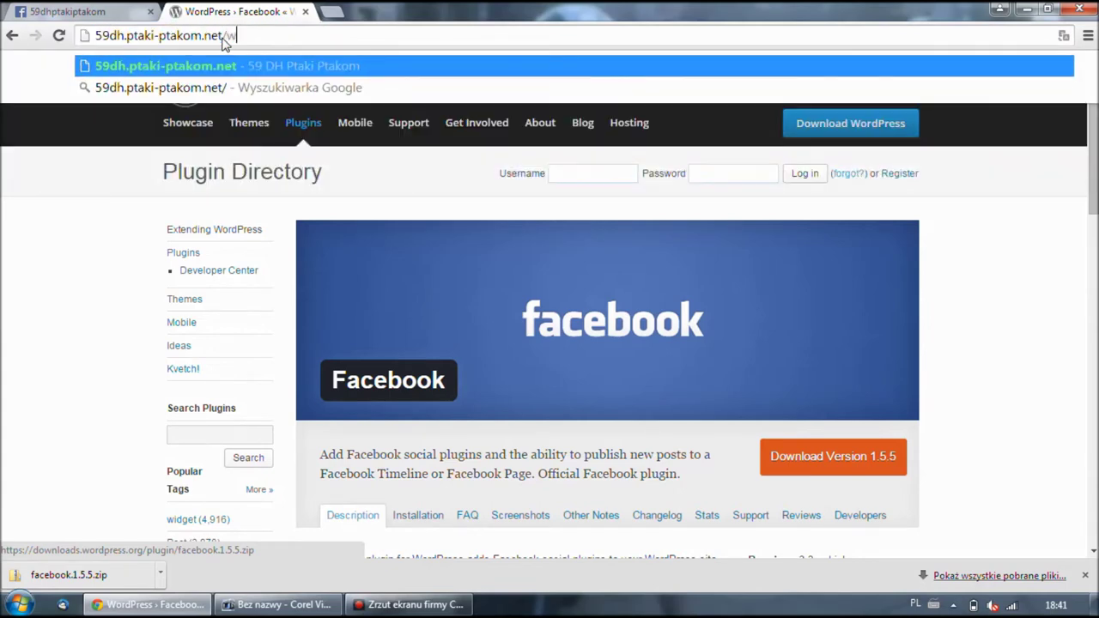
text(n)
key(Return)
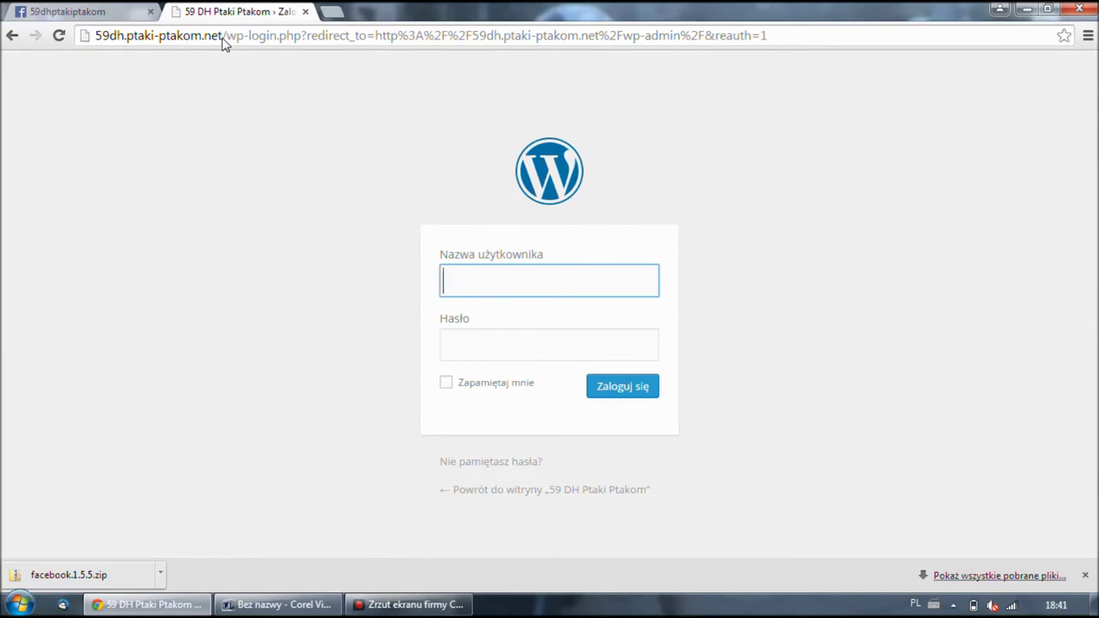
text(pawel)
key(Tab)
text(•••••••••)
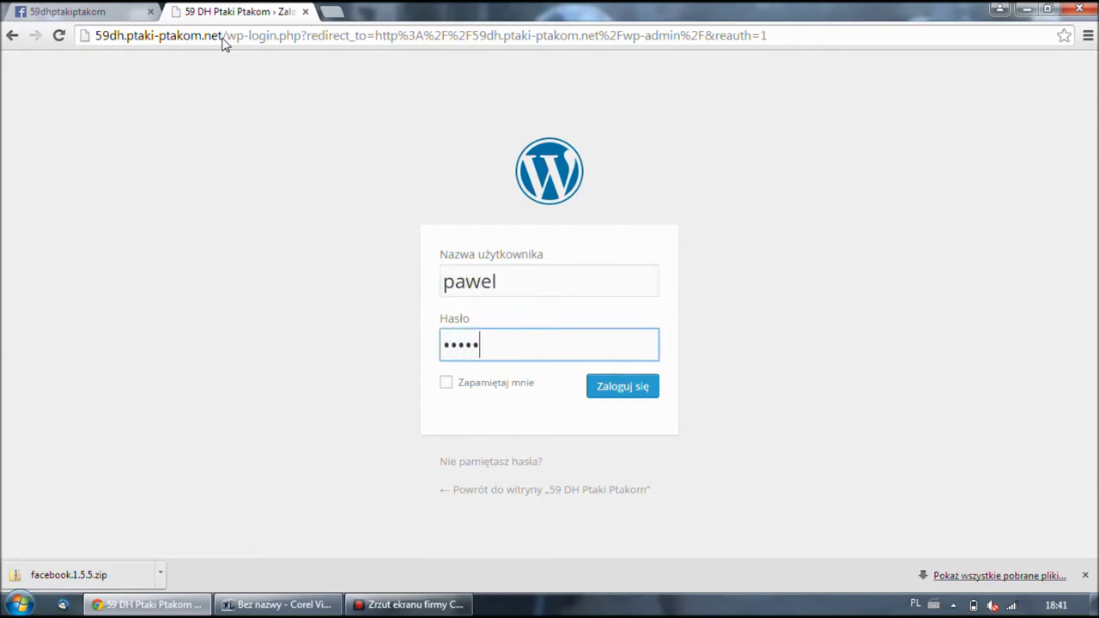
key(Return)
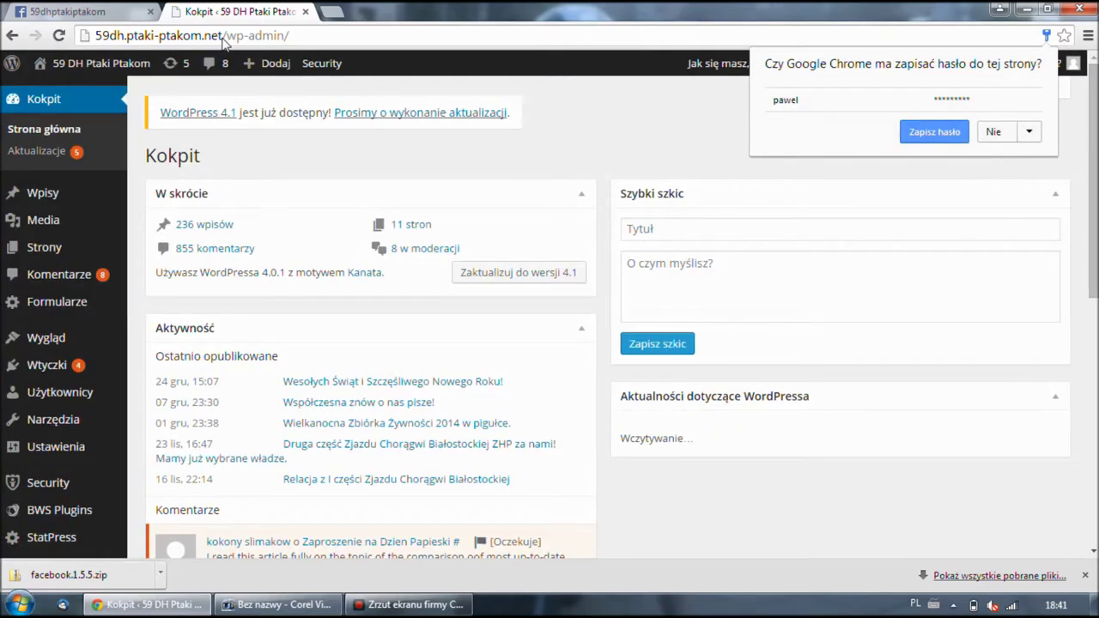
- Save the login password in the browser, then upload and install facebook.1.5.5.zip from Downloads
click(948, 132)
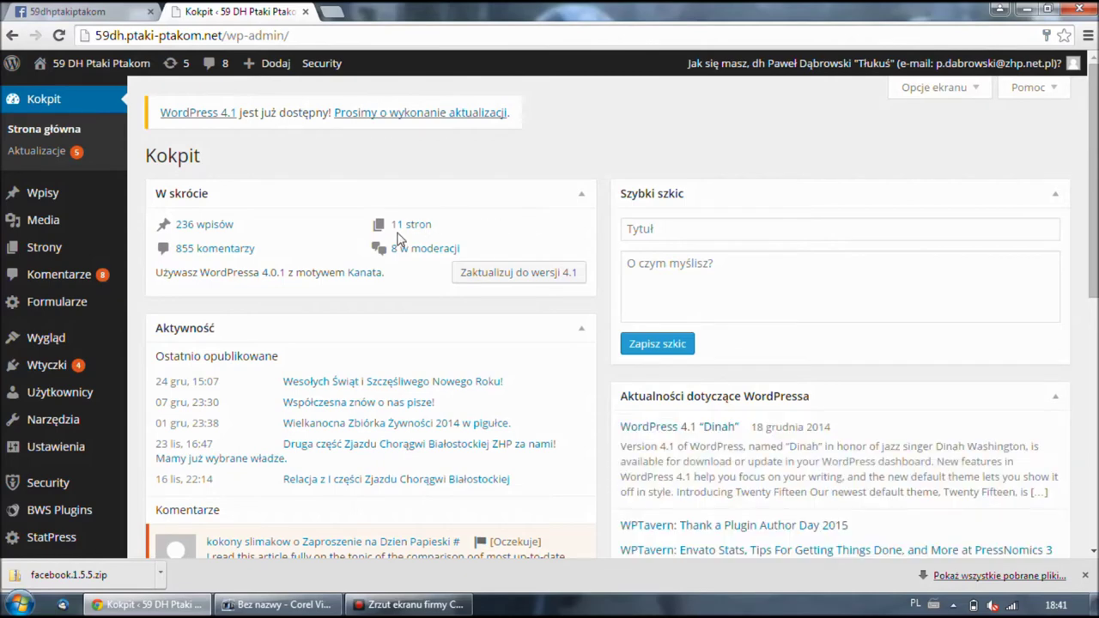
scroll(52, 404, down, 1)
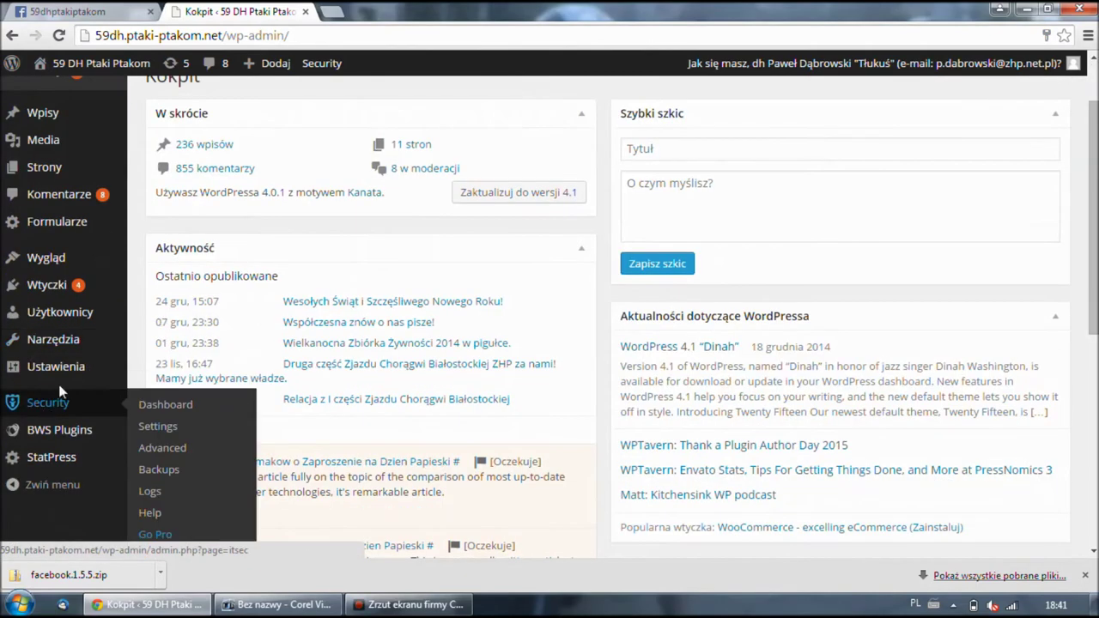
click(60, 286)
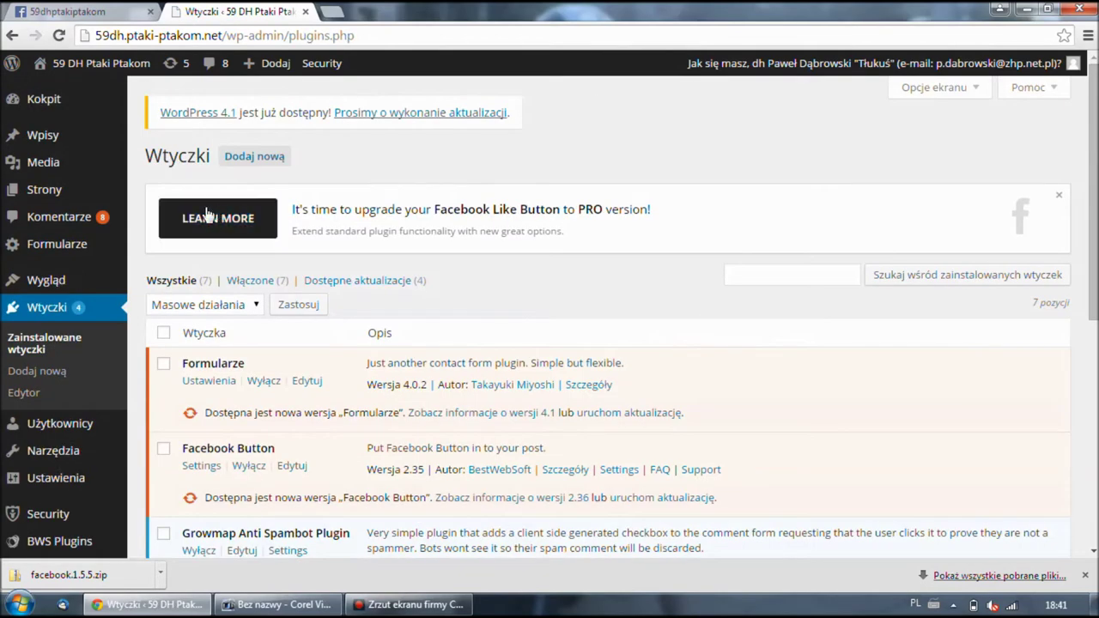
click(242, 164)
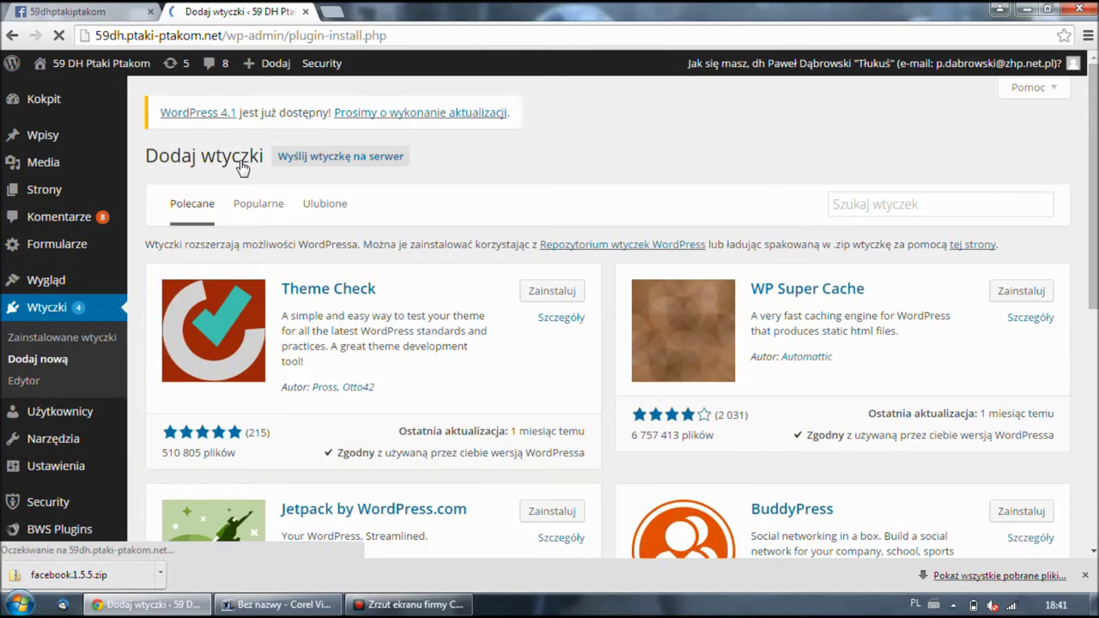
click(403, 162)
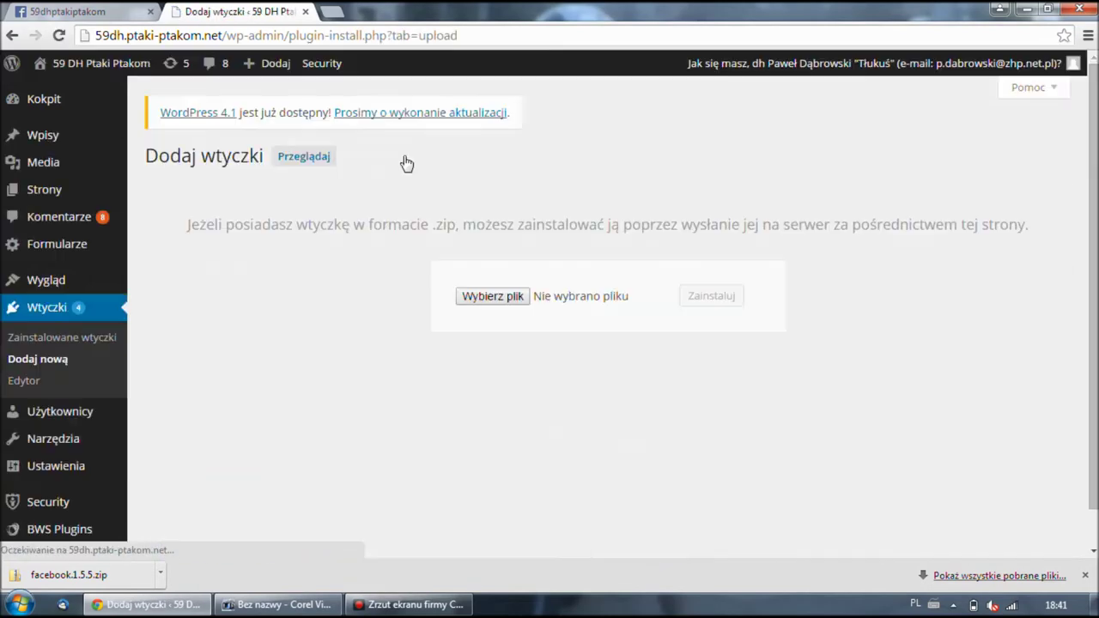
click(459, 296)
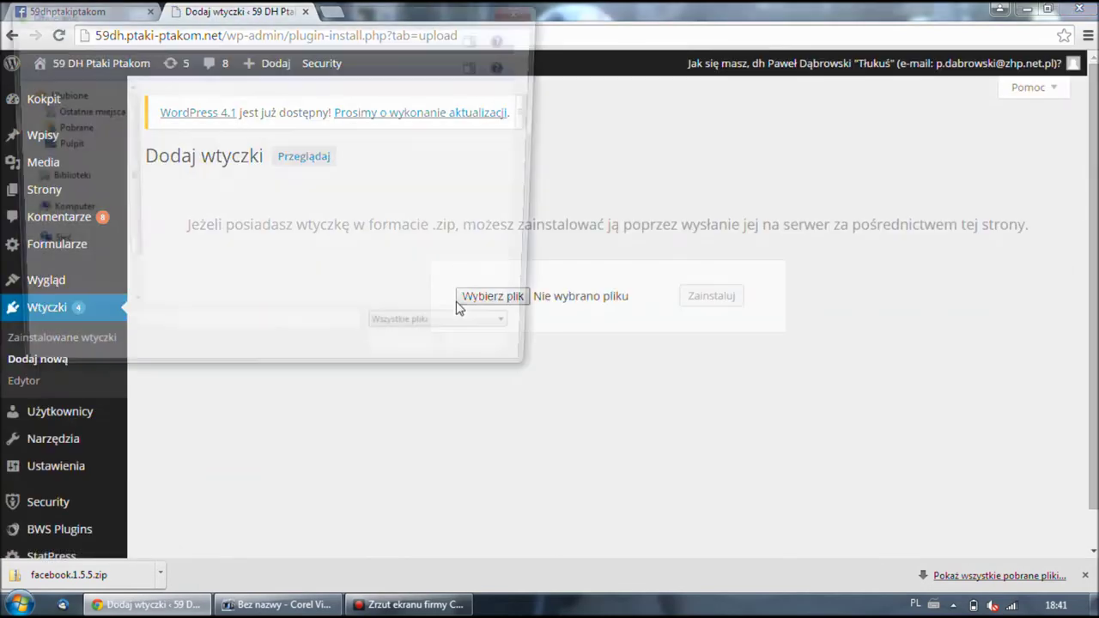
click(59, 131)
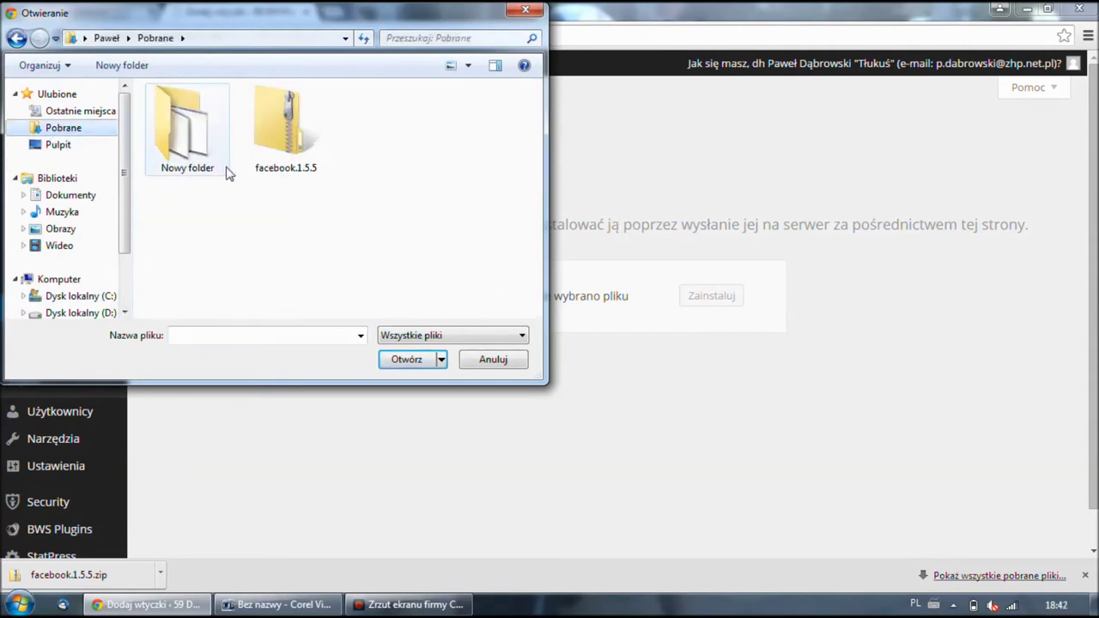
double_click(267, 138)
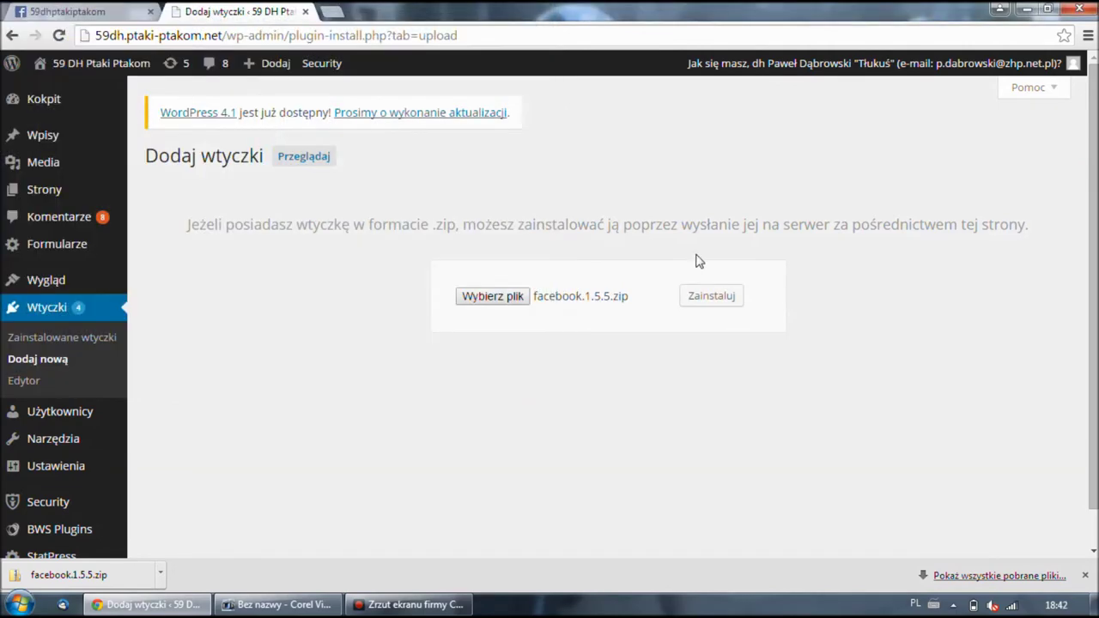
click(699, 297)
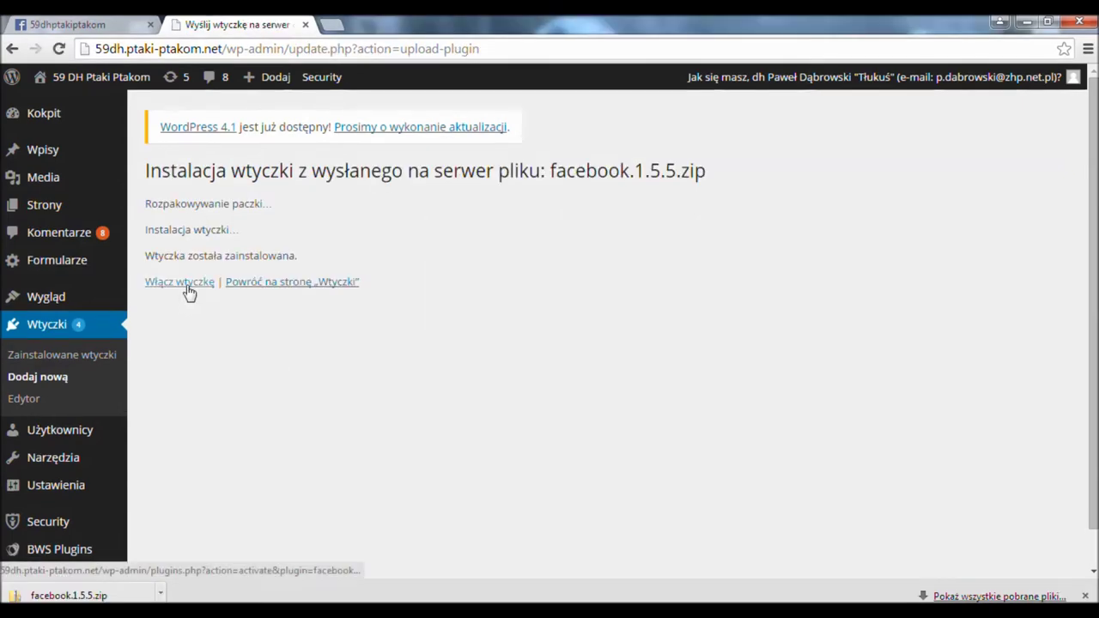
- Activate the installed Facebook plugin and open its Facebook for WordPress settings page
click(190, 292)
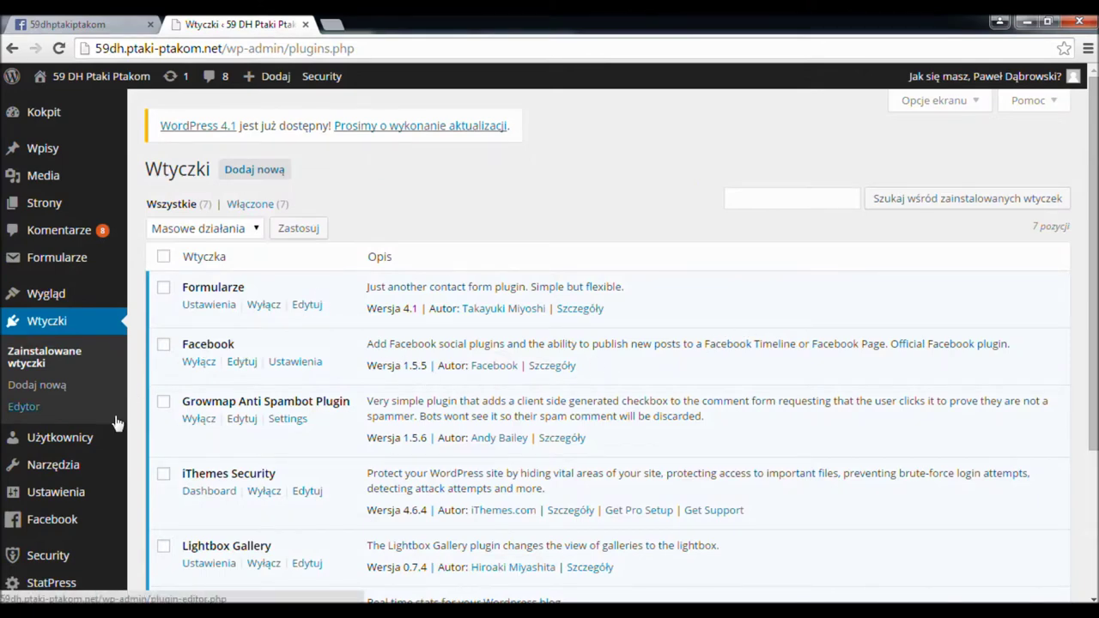
mouse_move(48, 527)
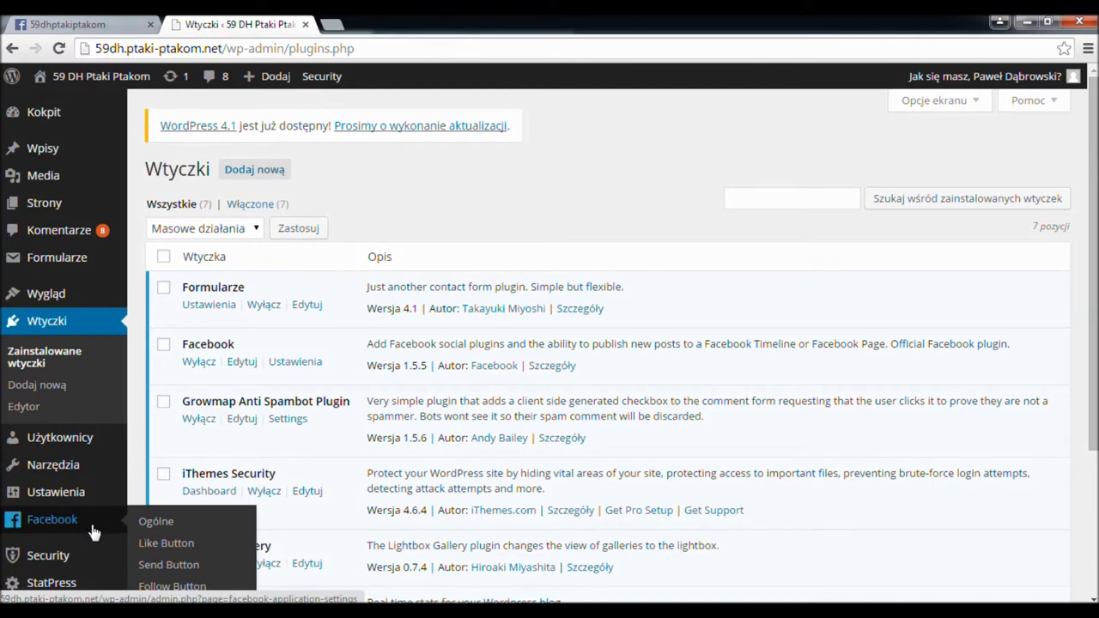
click(88, 516)
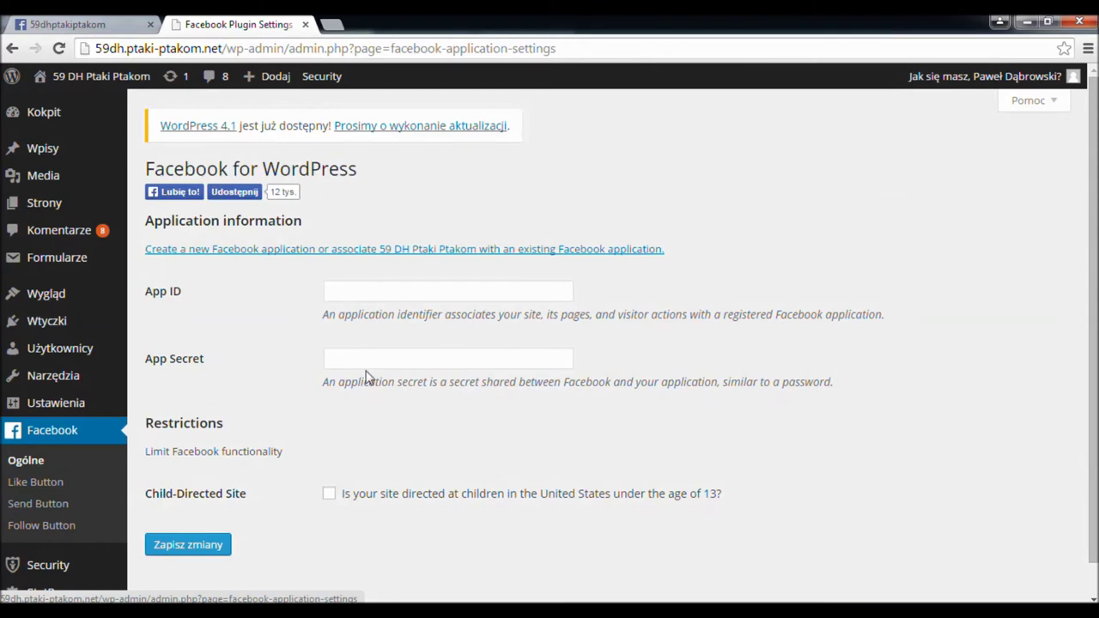
- Copy the App ID from the Facebook Developers dashboard into the plugin's App ID field
click(374, 296)
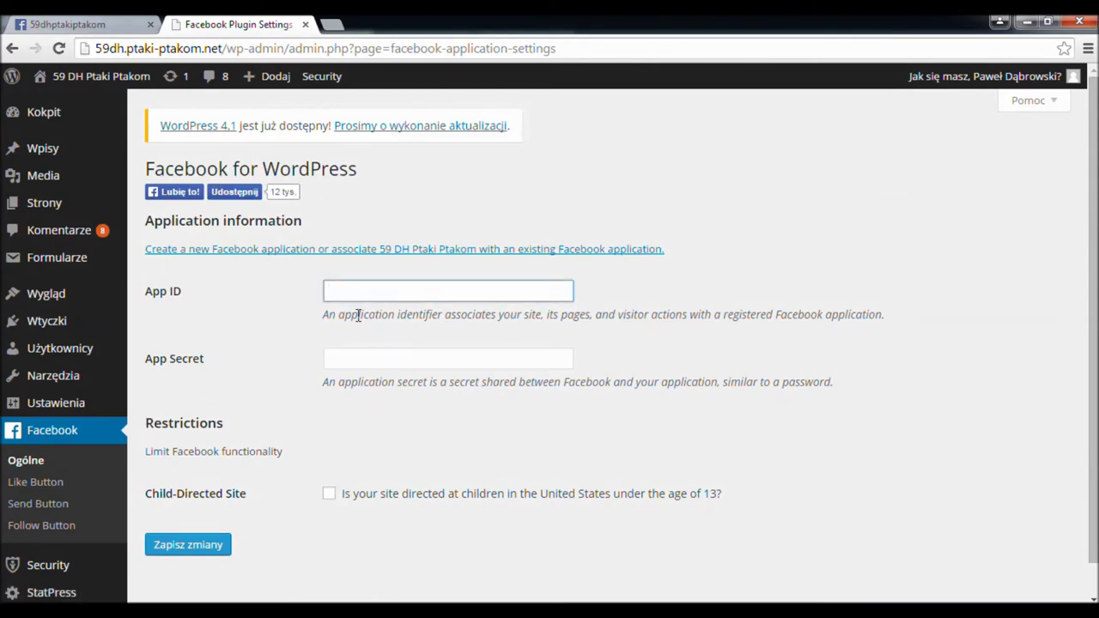
click(102, 28)
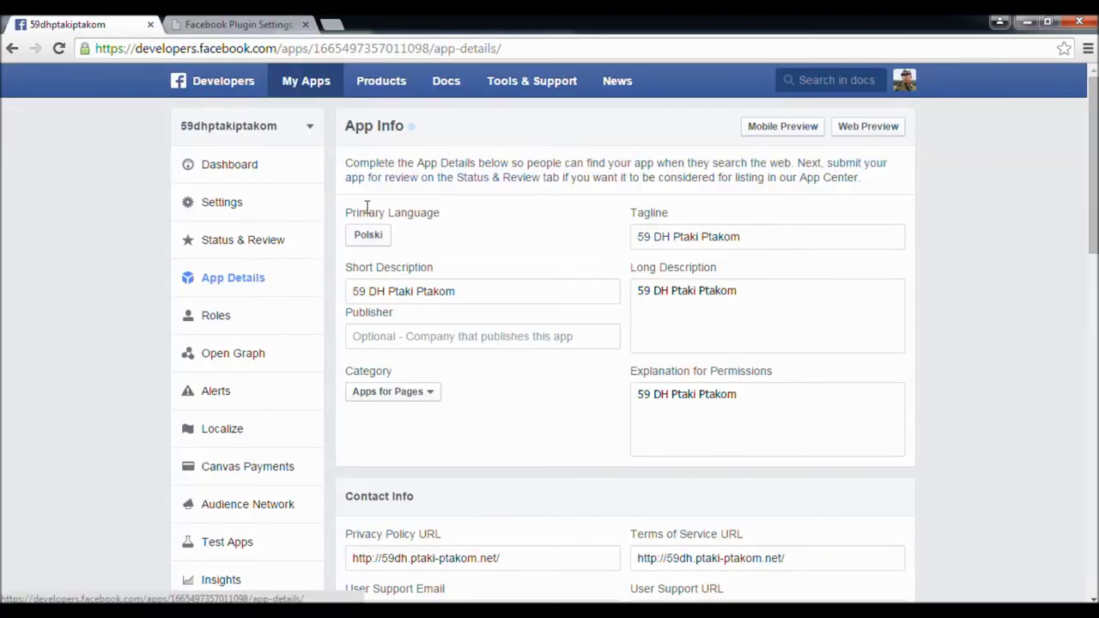
click(220, 167)
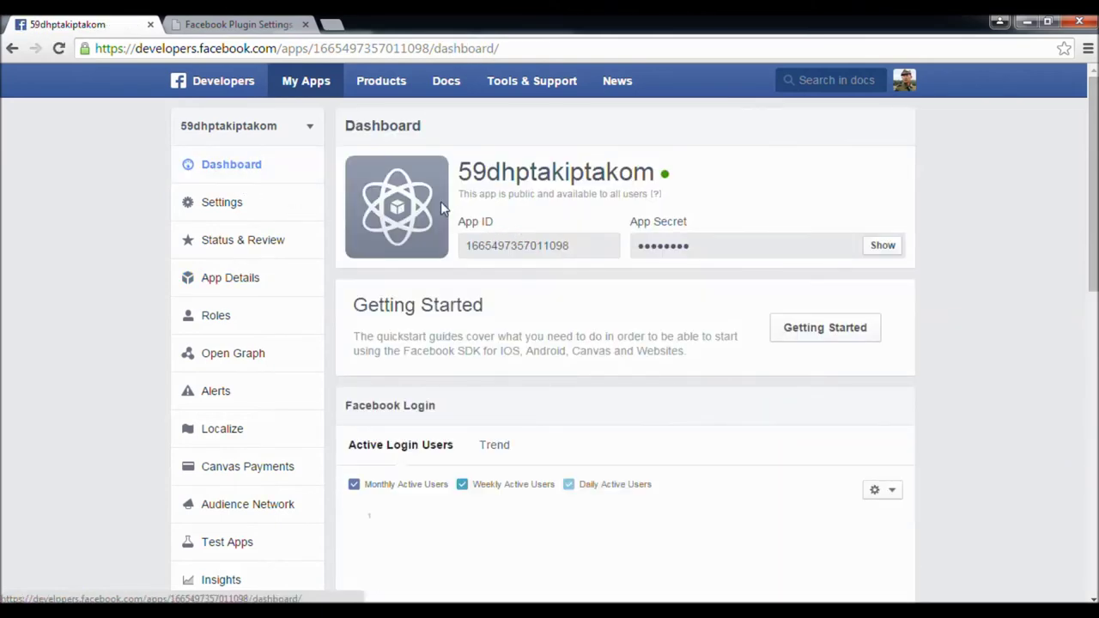
drag(585, 246, 465, 249)
right_click(475, 246)
click(498, 251)
click(232, 24)
right_click(349, 286)
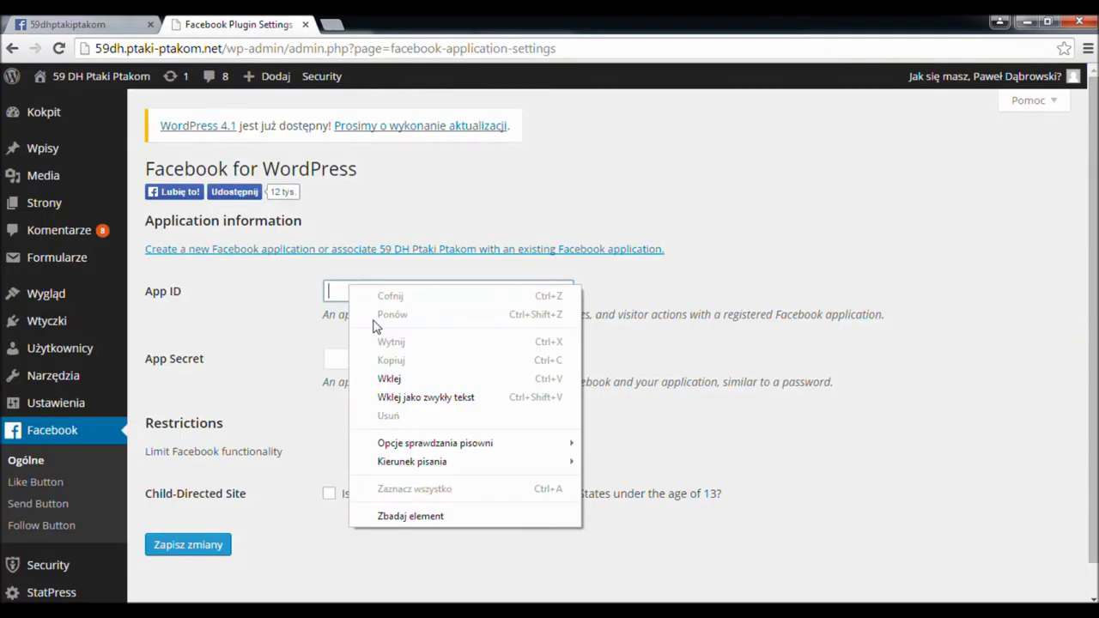
click(382, 373)
click(354, 360)
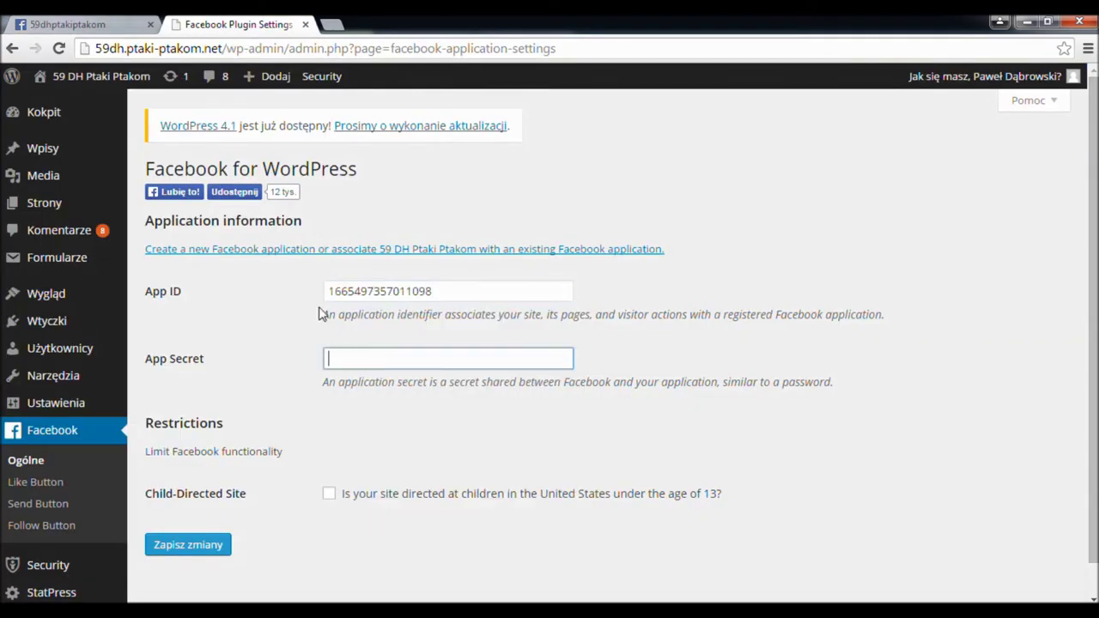
- Reveal the App Secret on the 59dhptakiptakom dashboard by re-entering the password, then copy it
click(109, 22)
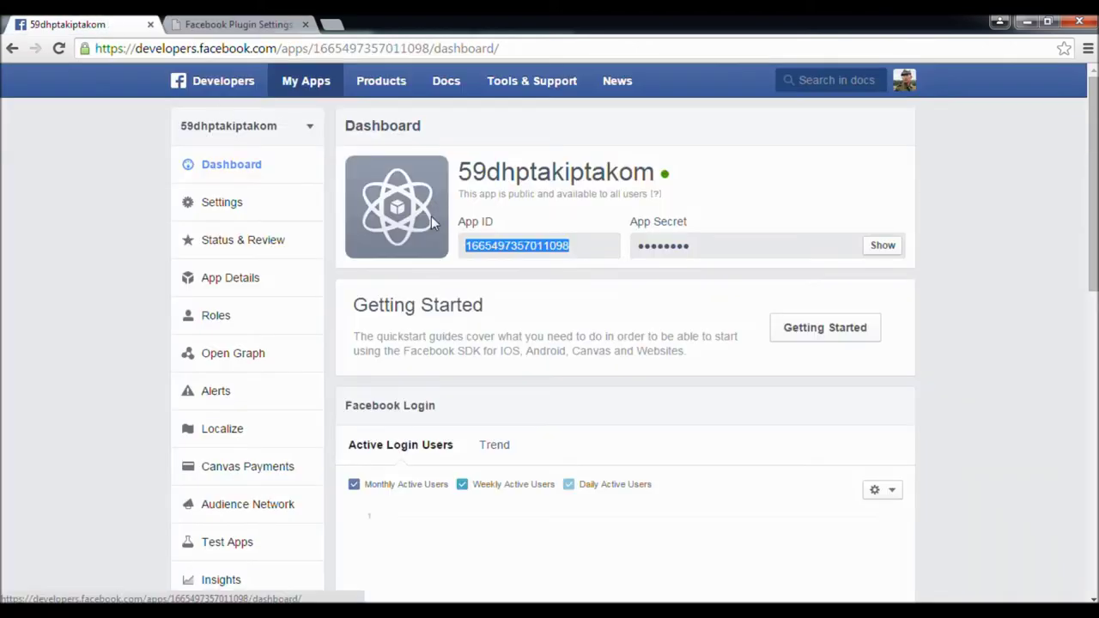
click(885, 246)
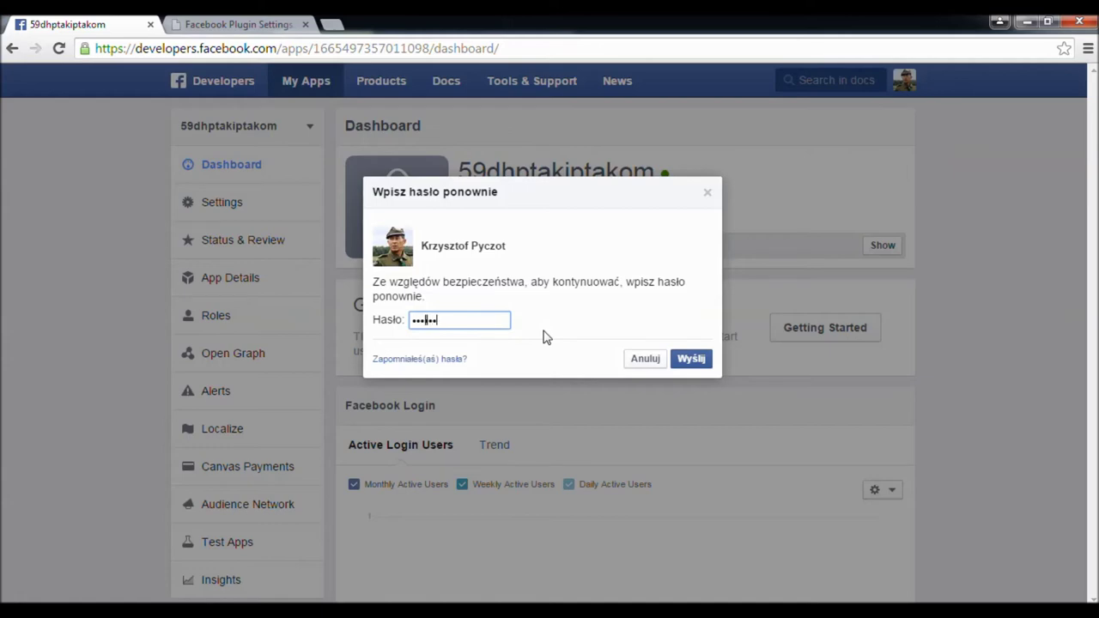
key(Return)
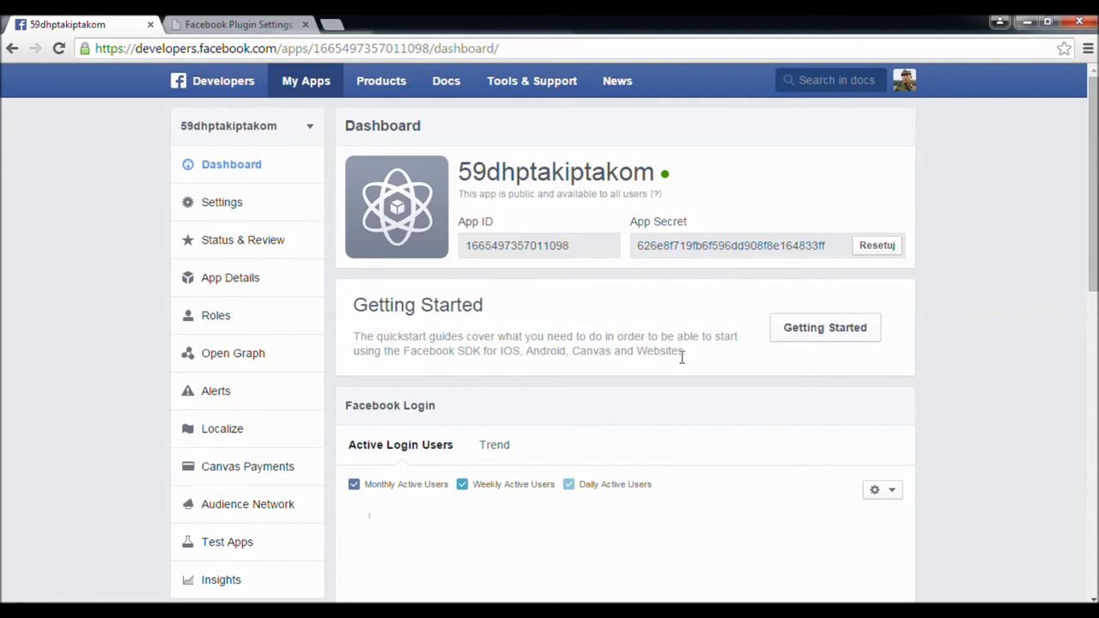
drag(830, 246, 636, 246)
right_click(642, 249)
click(661, 258)
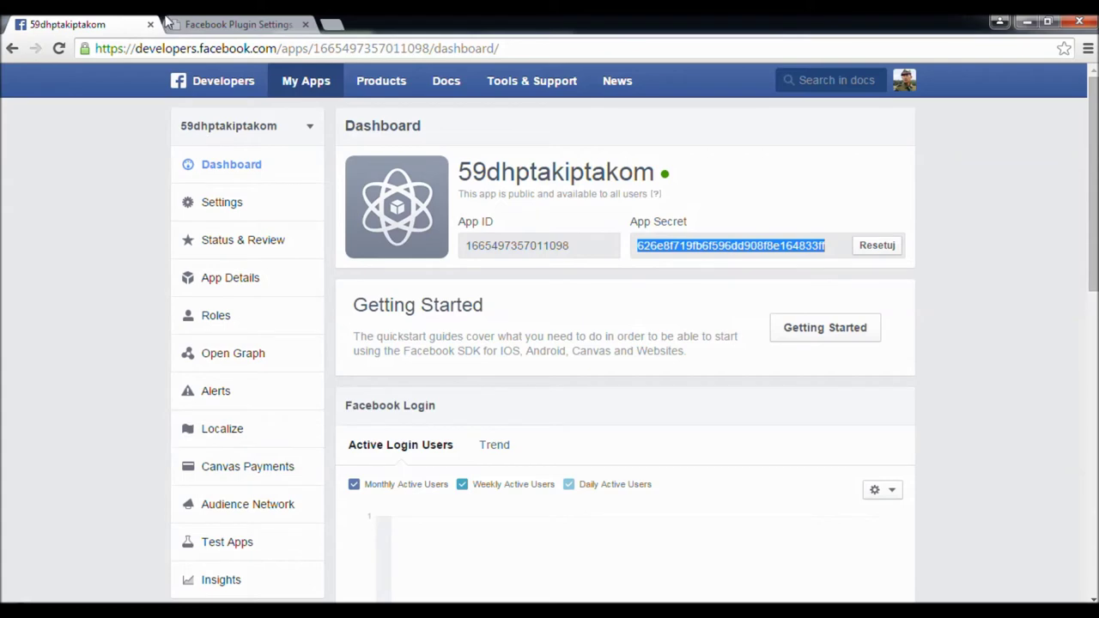
- Paste the App Secret into the Facebook plugin's App Secret field and save the settings
click(227, 24)
right_click(345, 352)
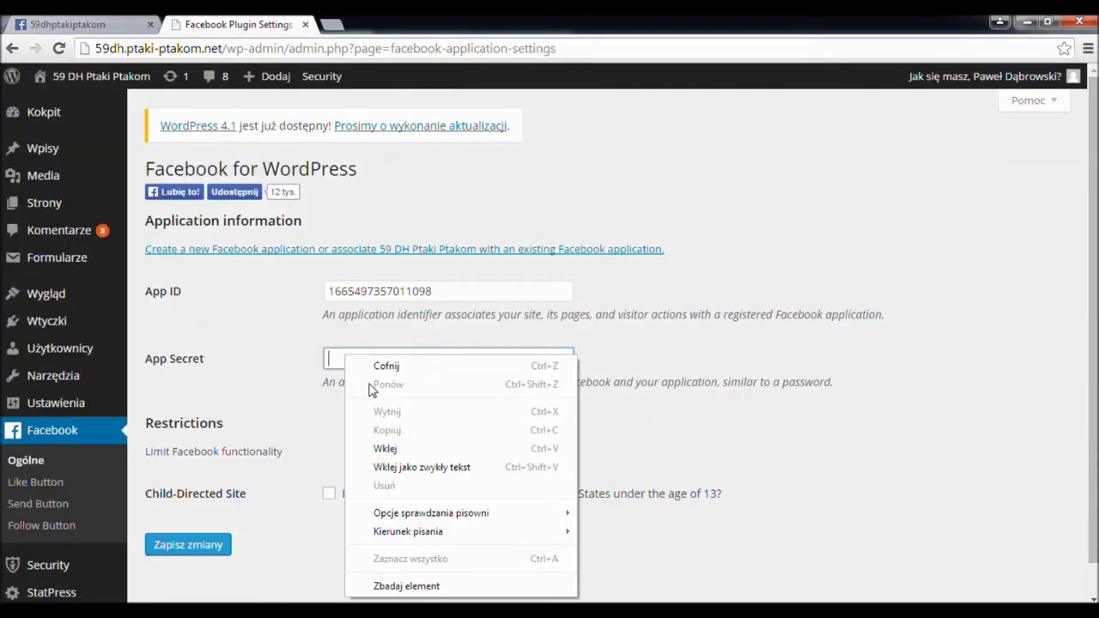
click(387, 448)
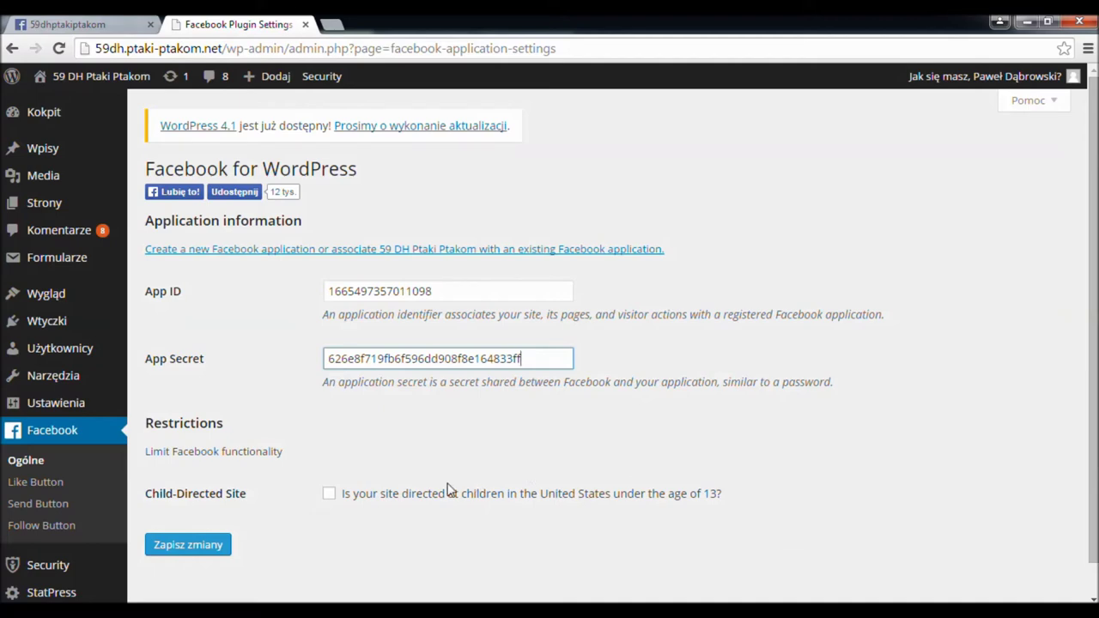
click(193, 550)
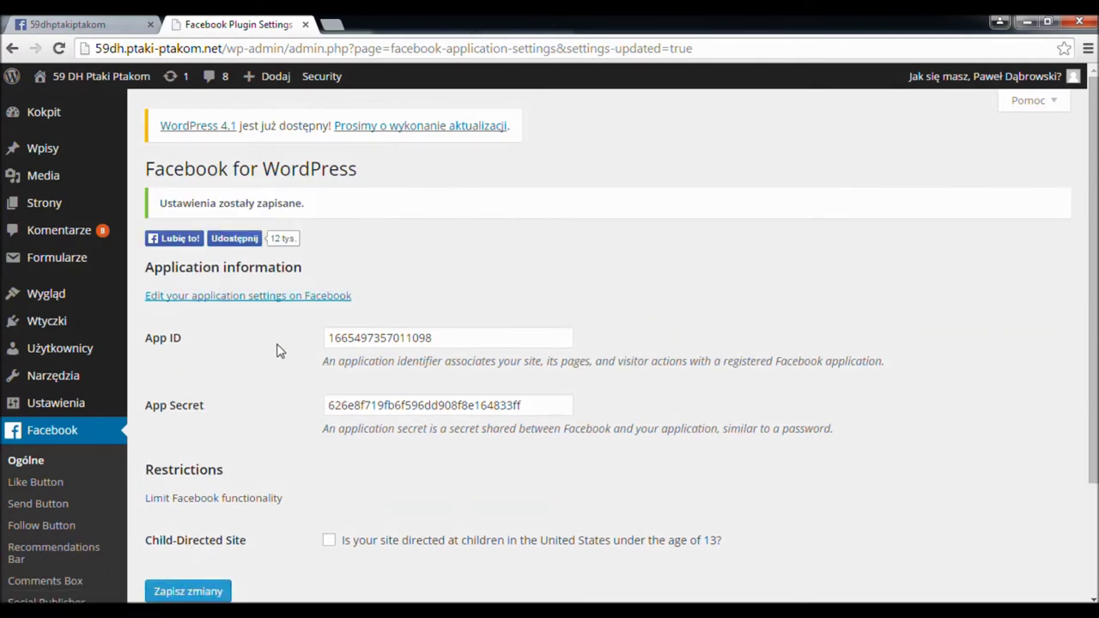
scroll(275, 350, down, 3)
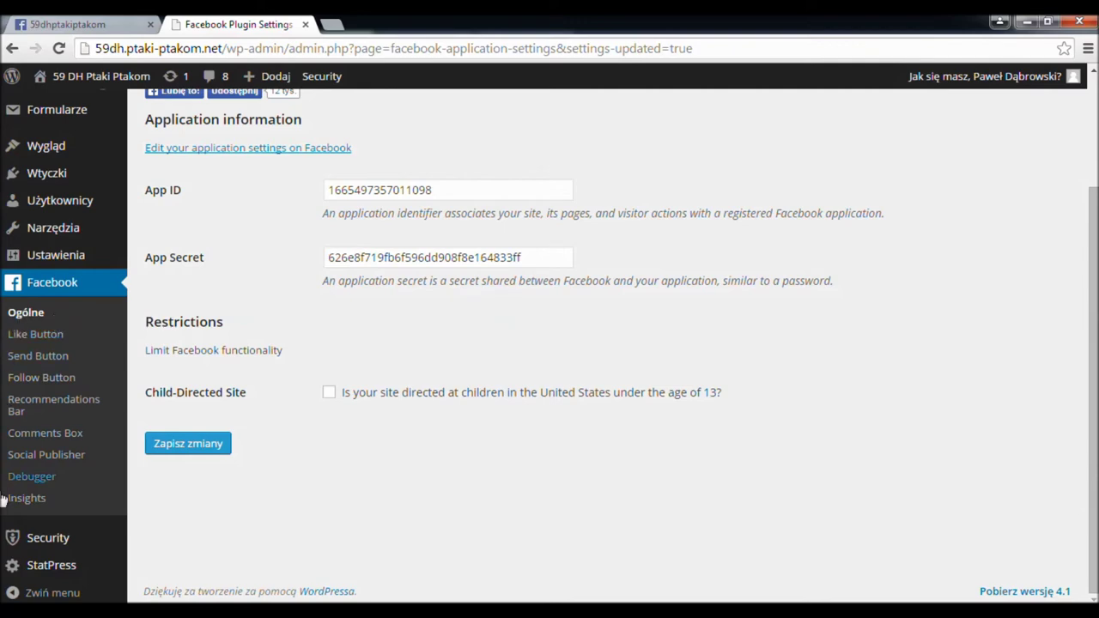
click(43, 311)
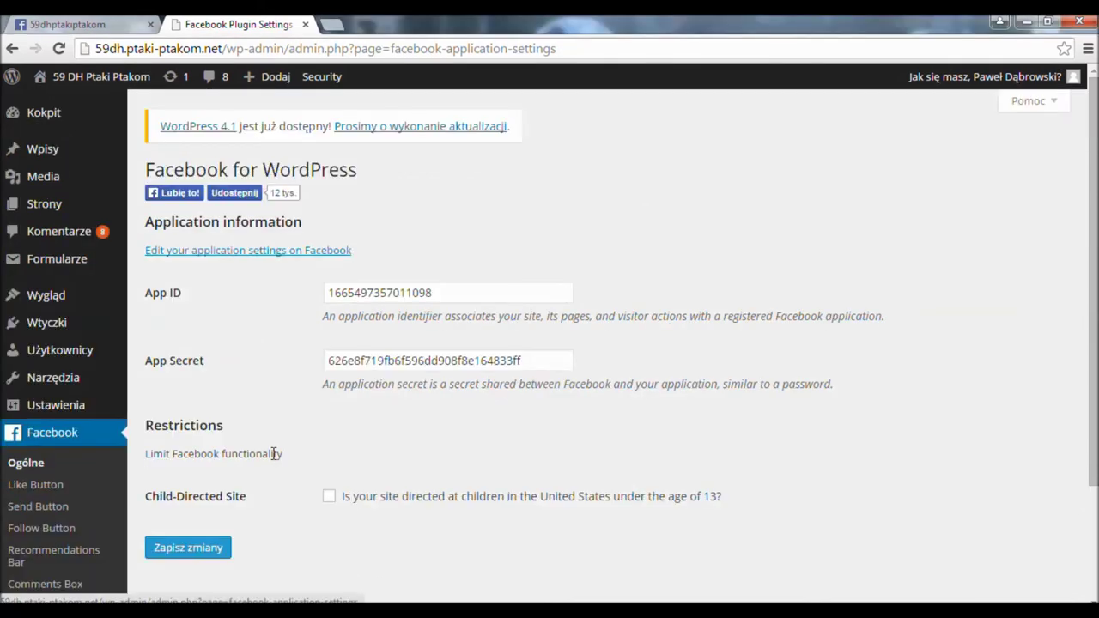
- Show the Like Button on home, archives, posts, pages and attachments, after the post, with a Share Button
click(53, 486)
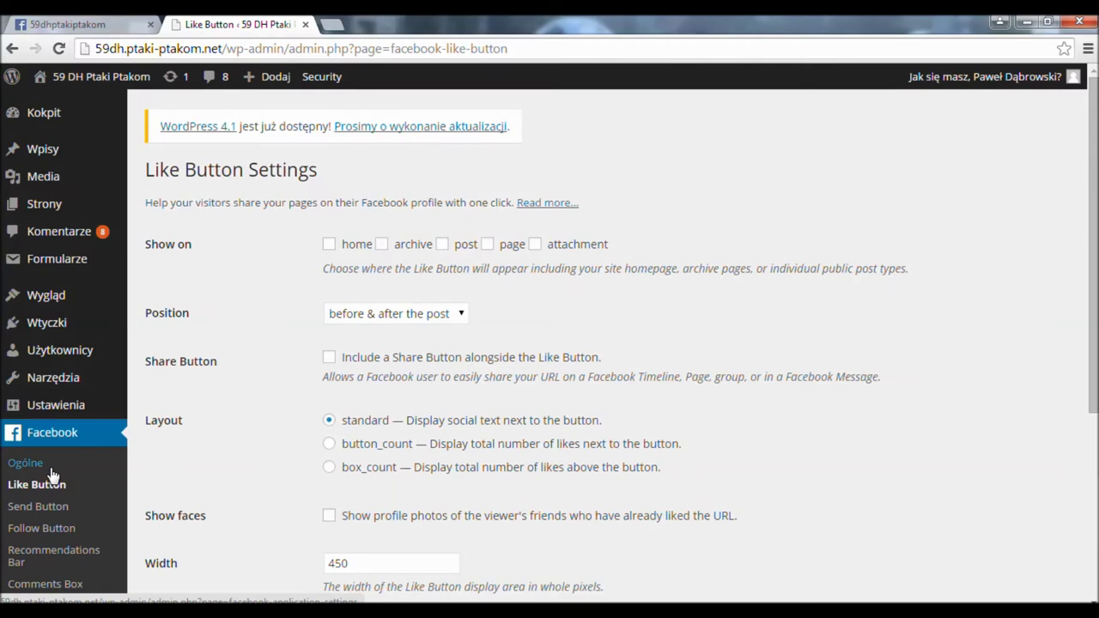
click(328, 245)
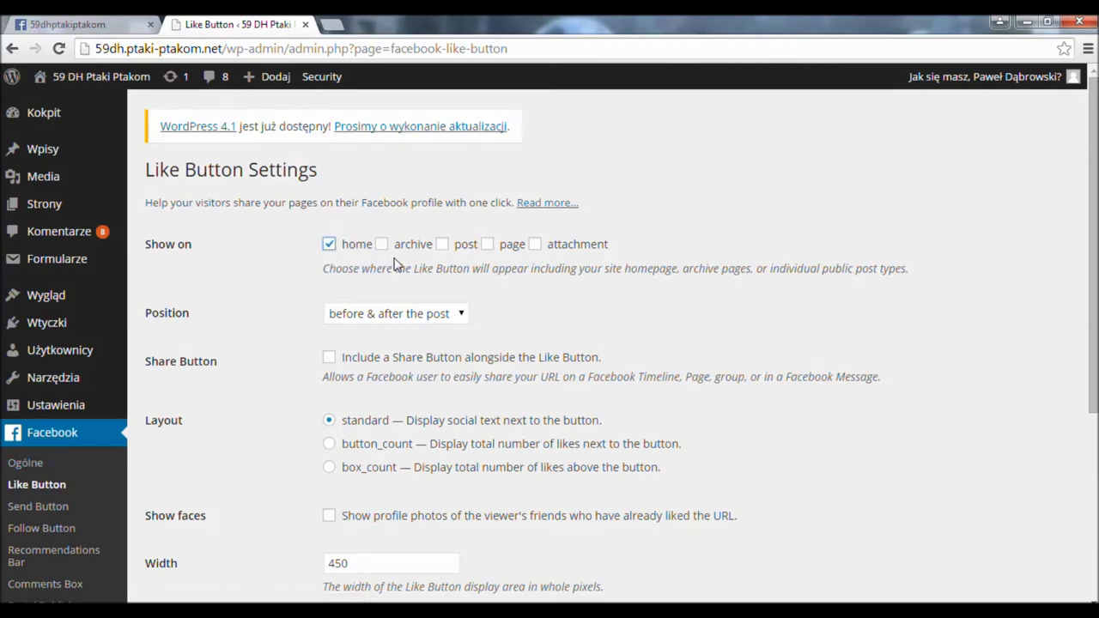
click(381, 244)
click(443, 248)
click(486, 245)
click(547, 245)
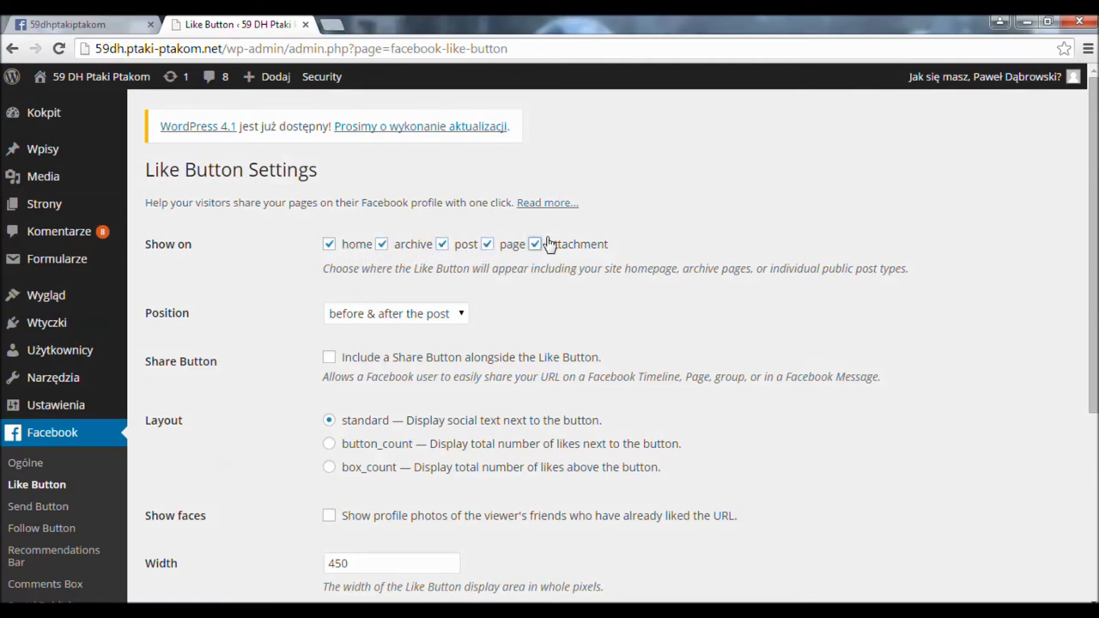
click(408, 315)
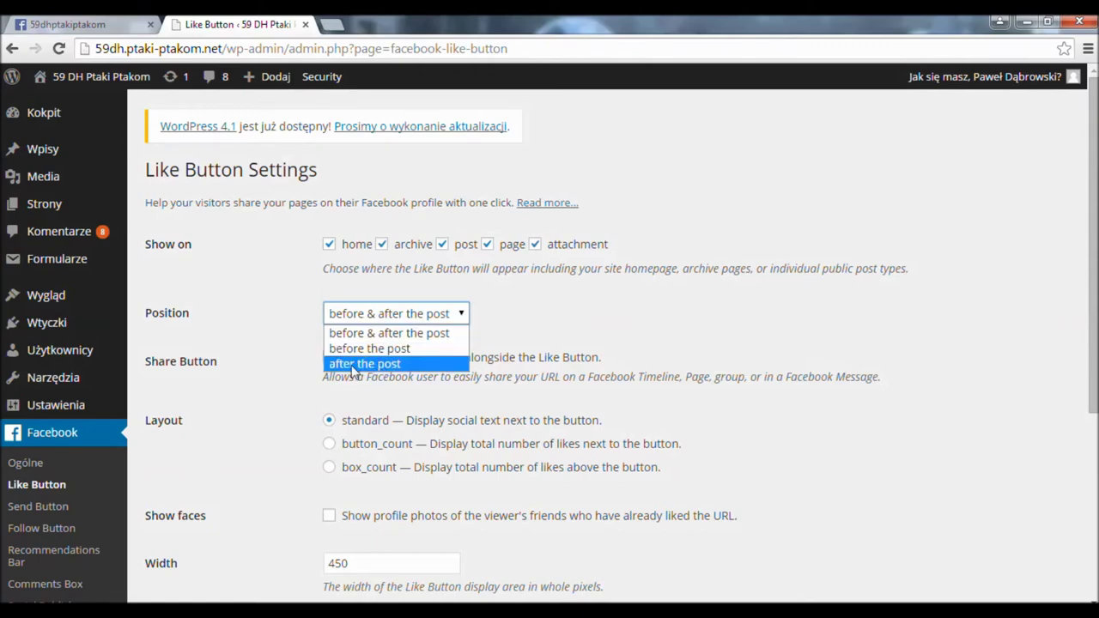
click(353, 365)
click(329, 358)
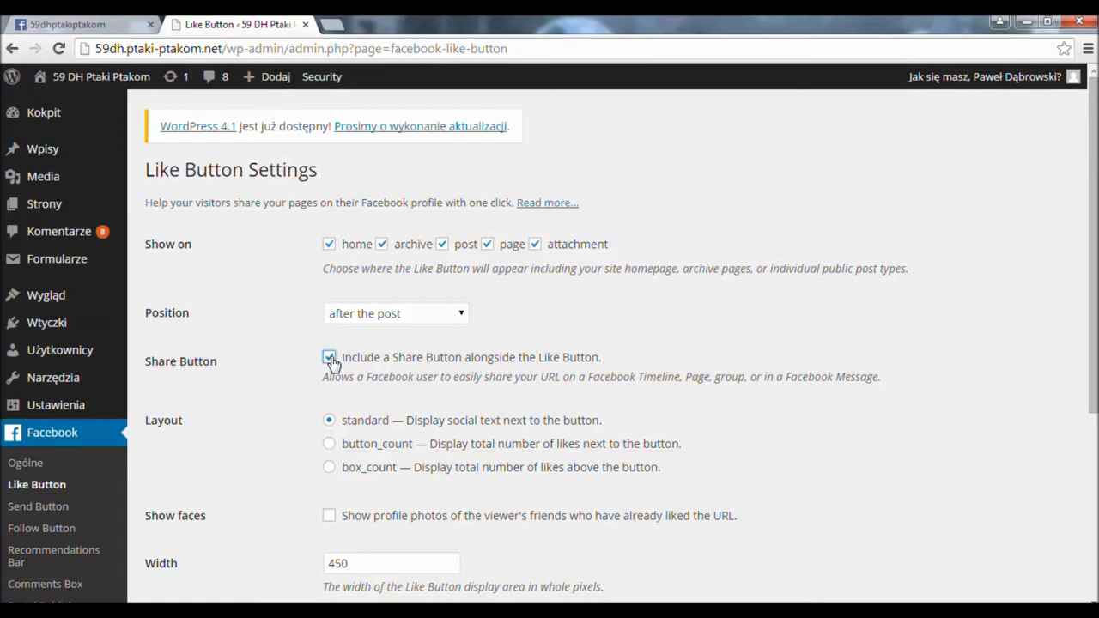
- Enable Show faces, set the Like button width to 448, and save the Like Button settings
scroll(292, 417, down, 1)
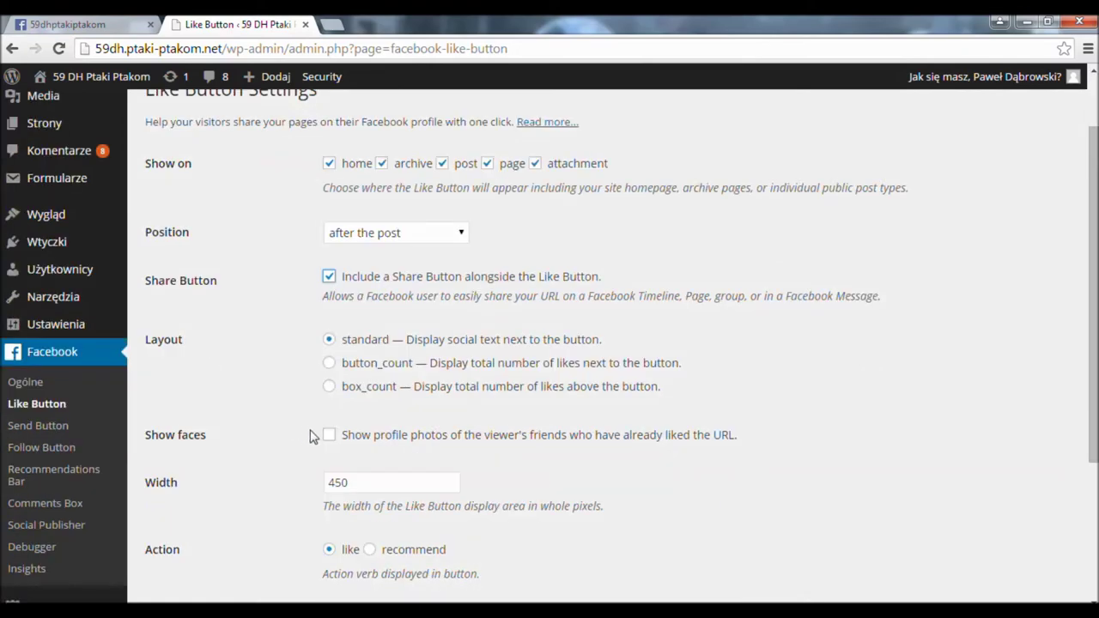
click(329, 436)
drag(367, 479, 261, 482)
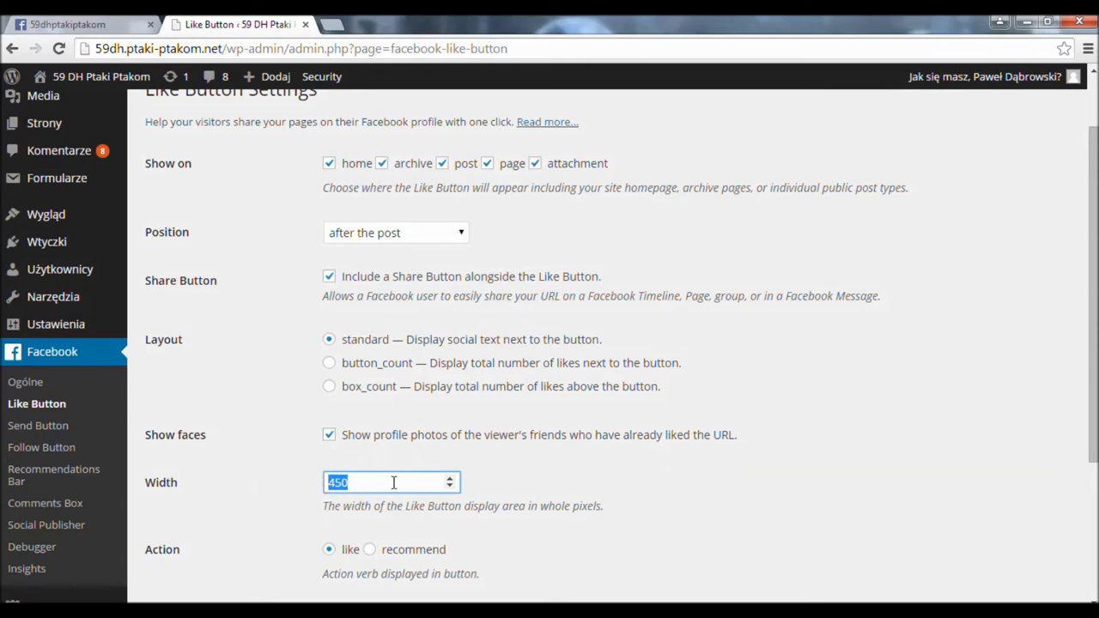
text(448)
click(305, 505)
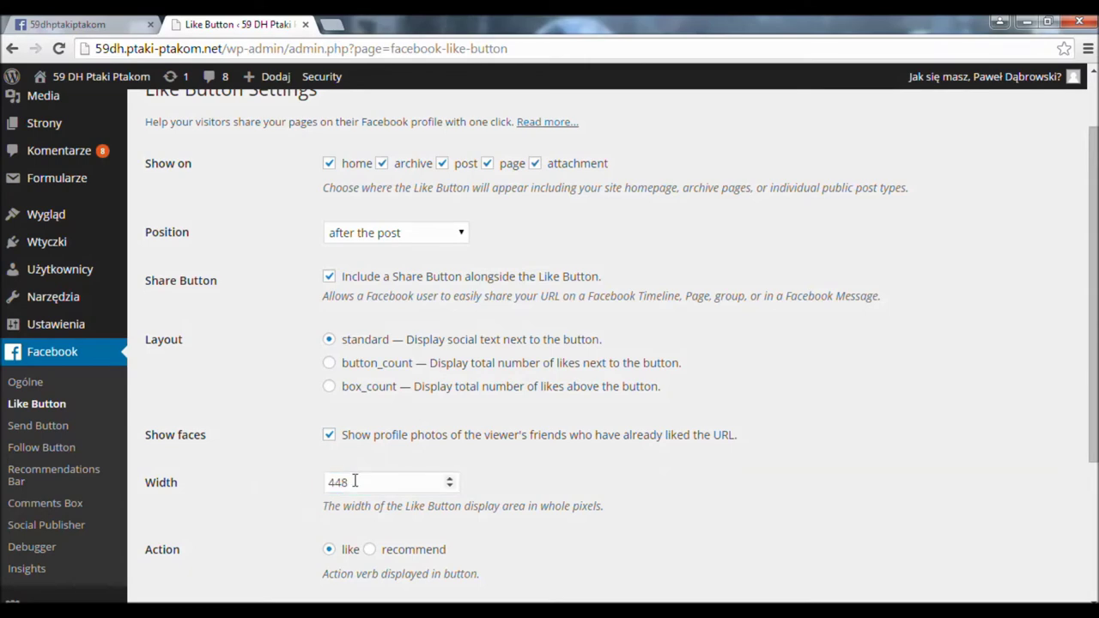
scroll(355, 484, up, 1)
scroll(358, 487, down, 3)
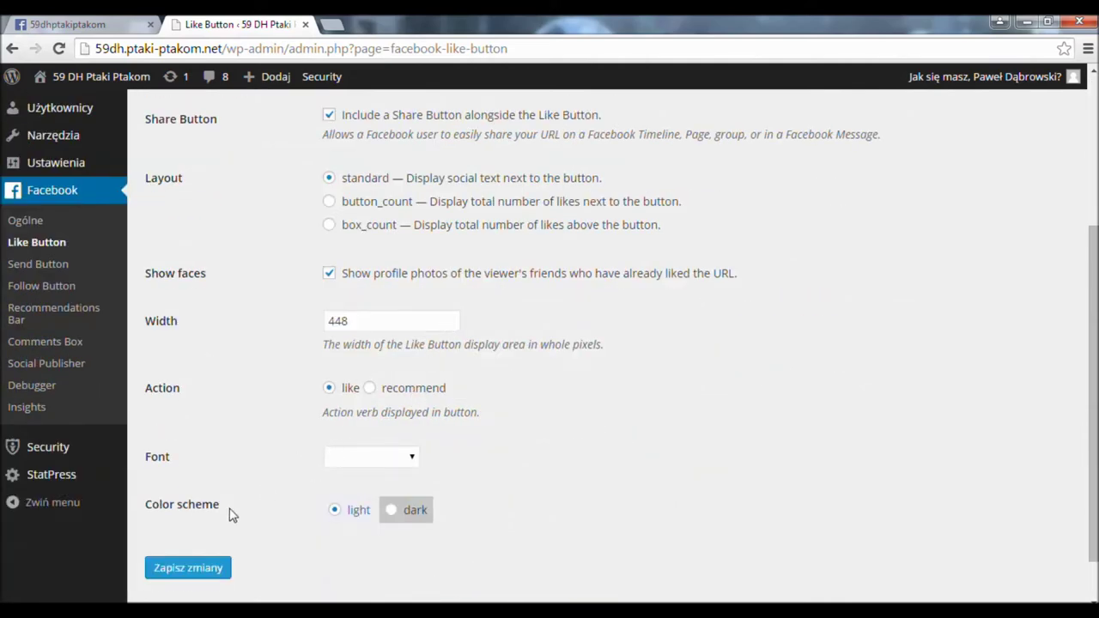
click(199, 569)
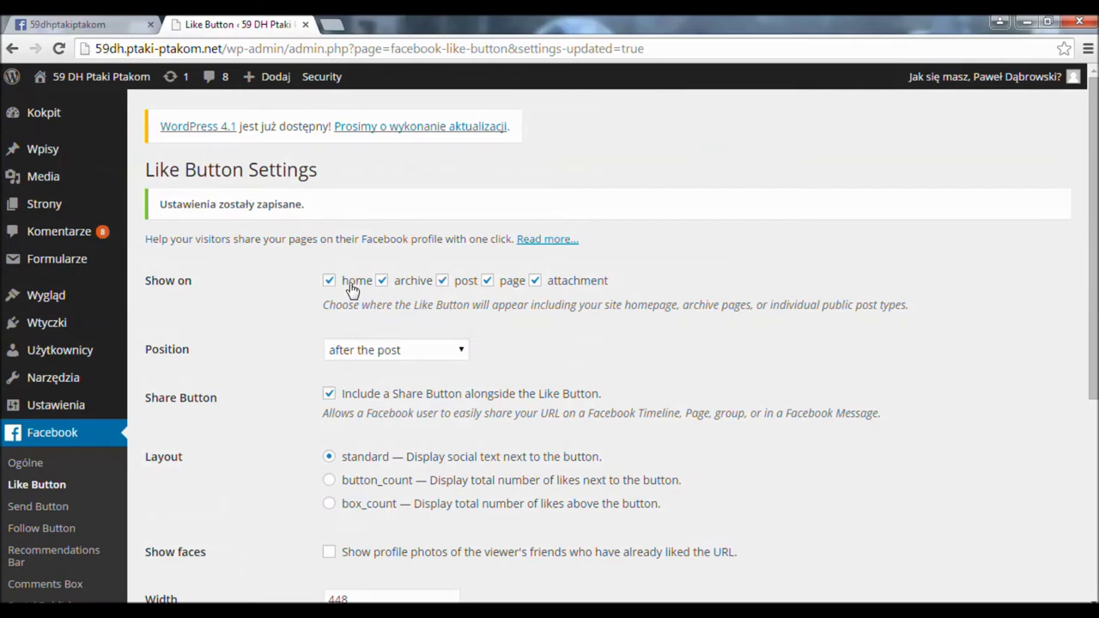
- Open the live site (Przejdź do strony) in a new browser tab
mouse_move(94, 77)
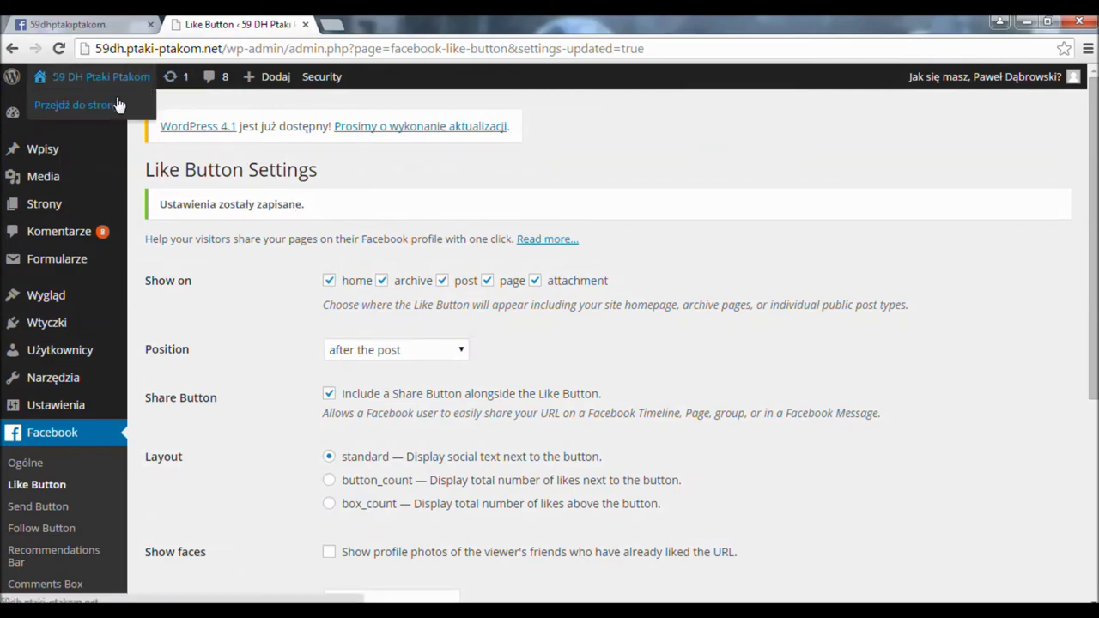
right_click(101, 105)
click(121, 112)
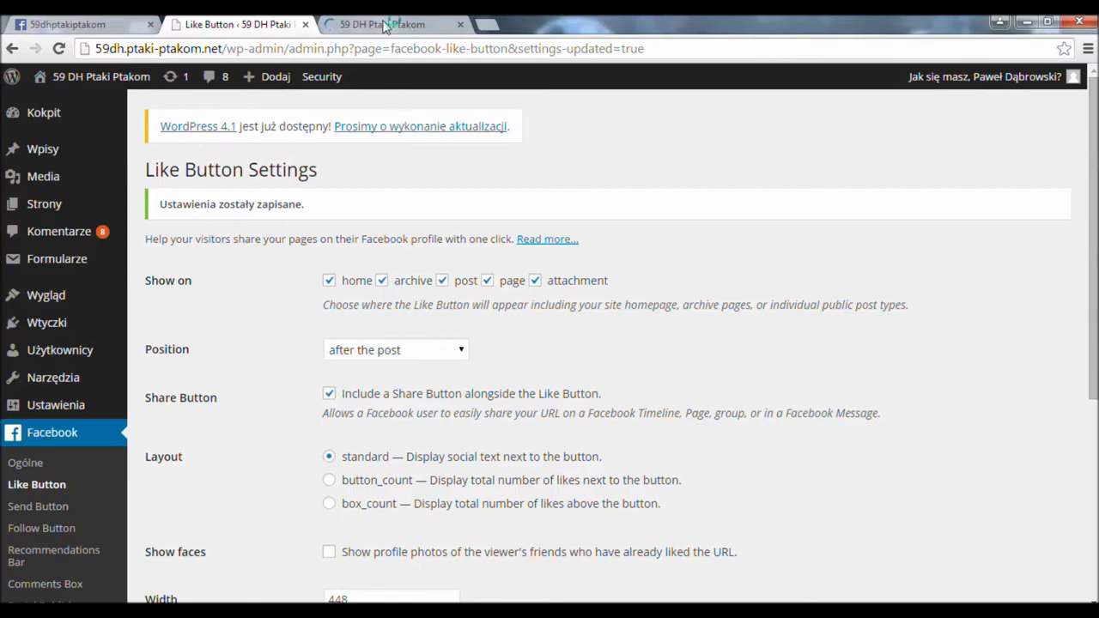
- Inspect the Like button on the live site's homepage and reload the page
click(383, 26)
scroll(548, 321, down, 15)
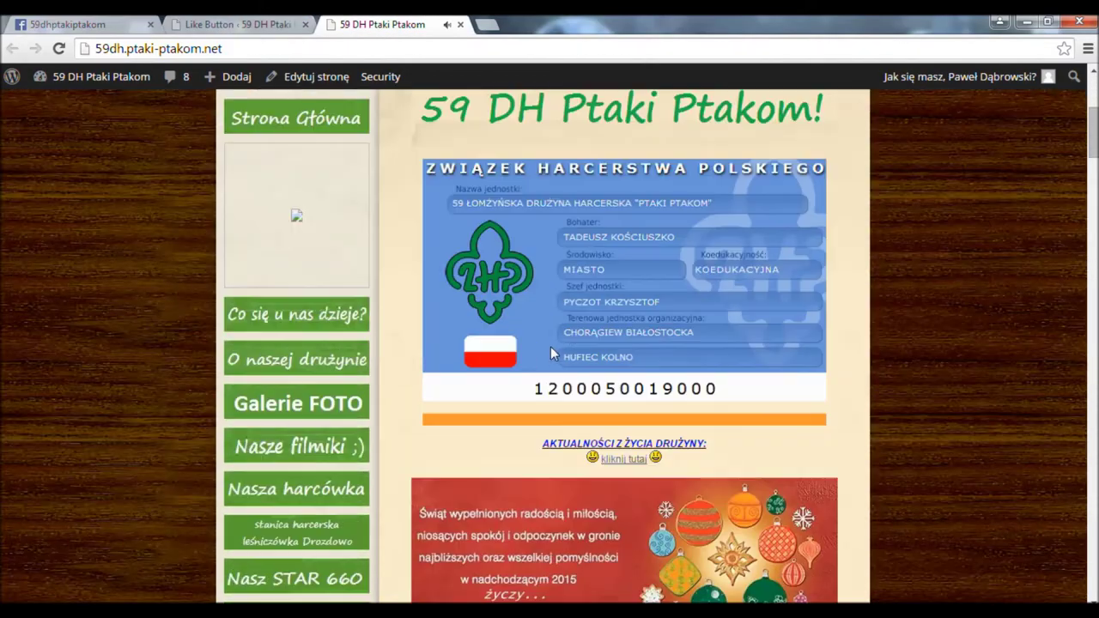
scroll(563, 365, down, 15)
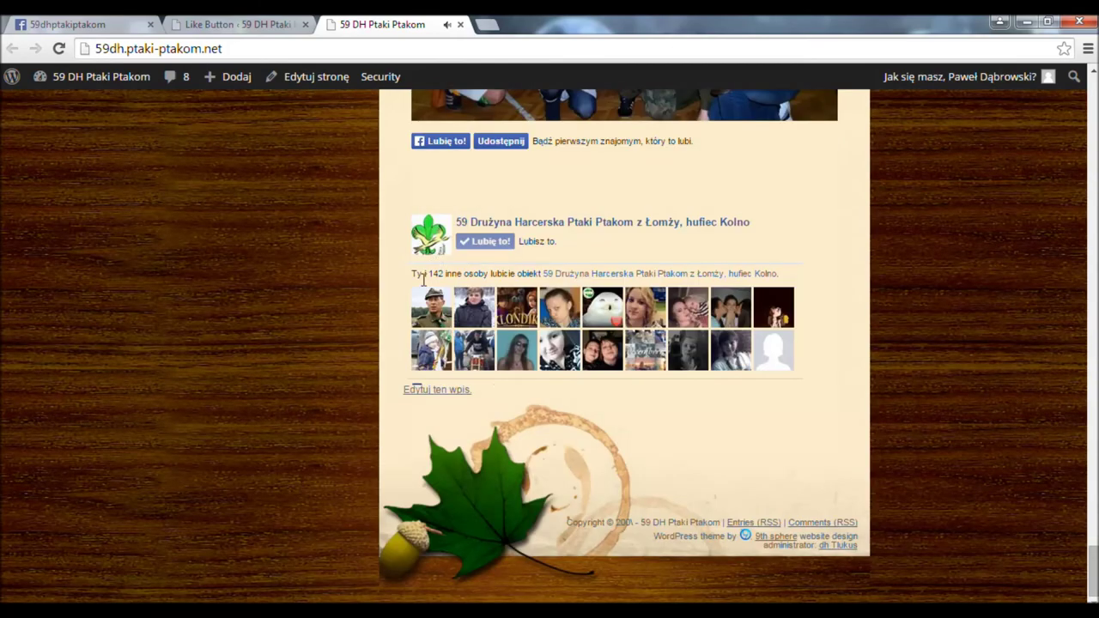
scroll(474, 203, up, 2)
drag(703, 311, 408, 302)
click(712, 322)
drag(751, 311, 545, 319)
click(544, 318)
scroll(556, 321, up, 1)
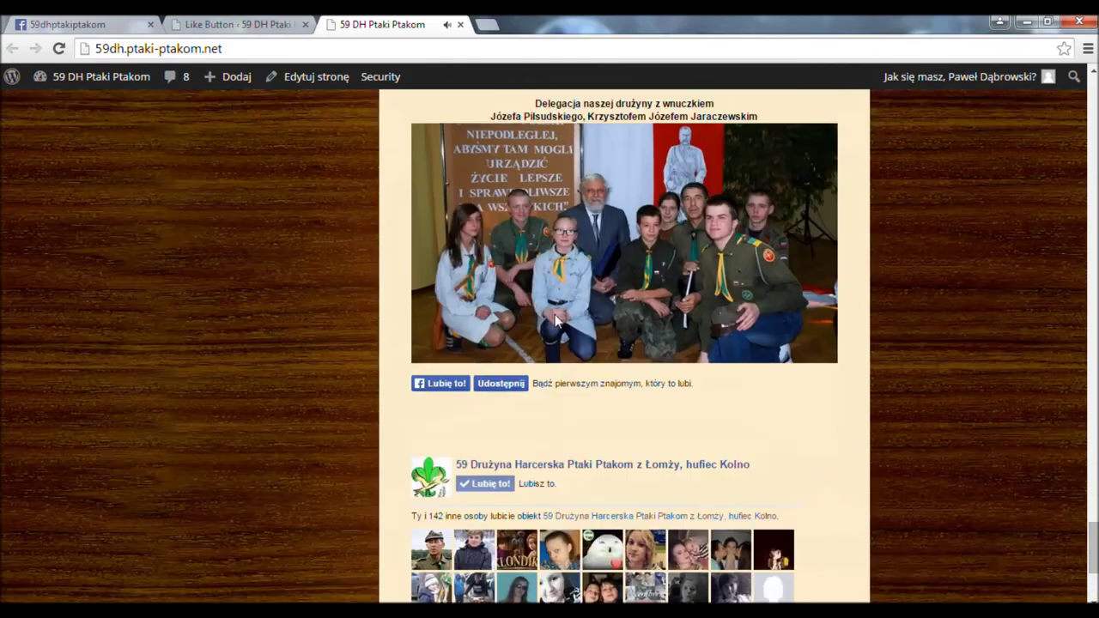
scroll(554, 316, up, 20)
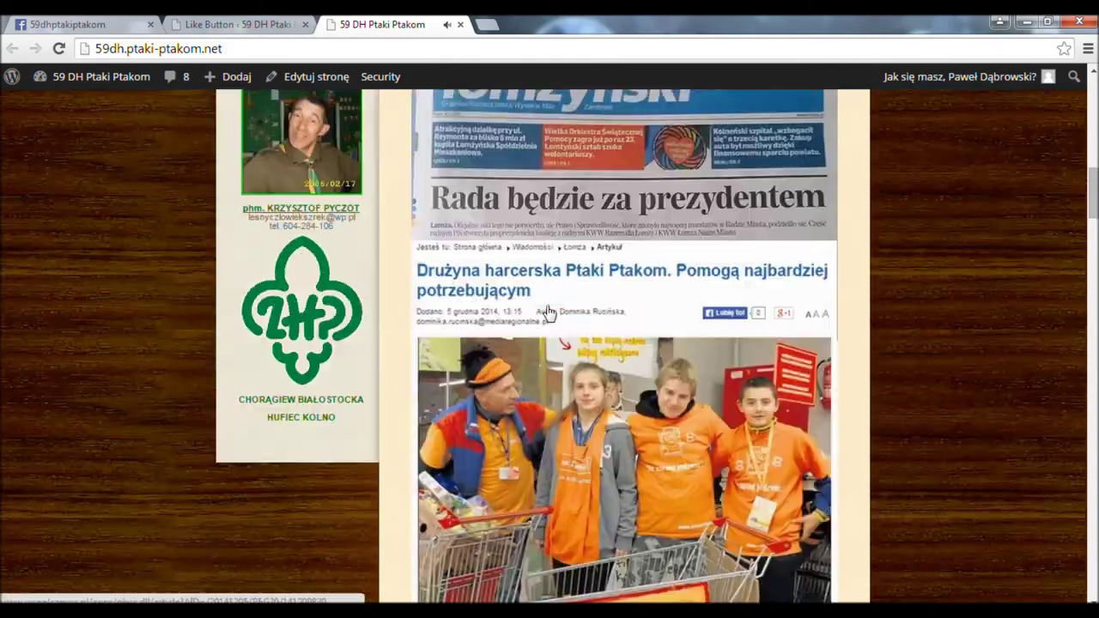
key(F5)
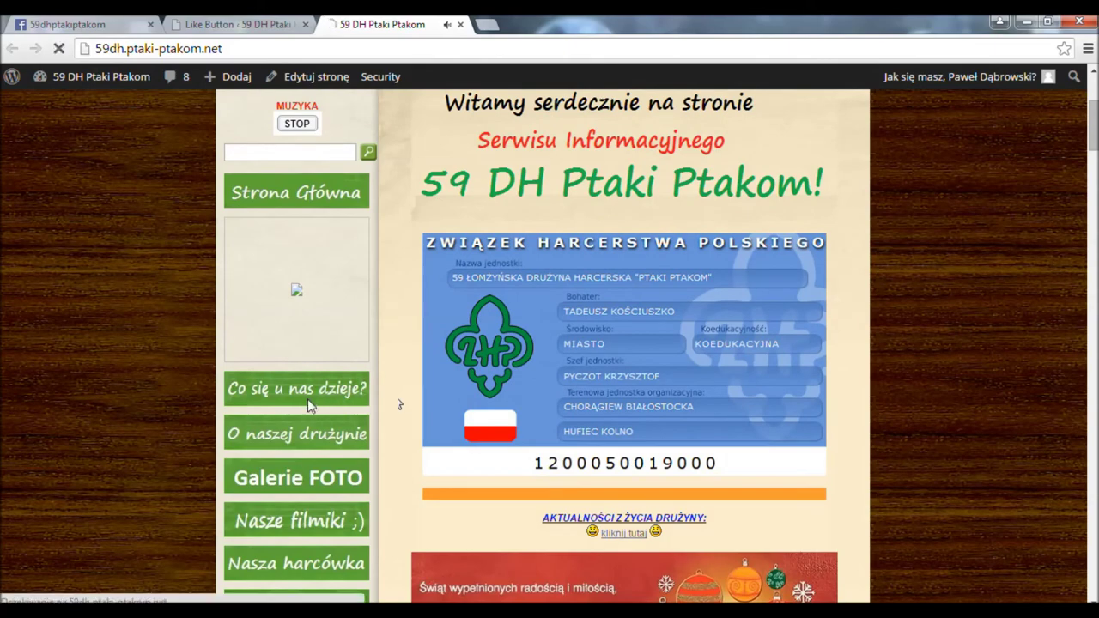
- Check the Christmas post from Co się u nas dzieje? and close the site tab
click(307, 399)
scroll(464, 339, down, 2)
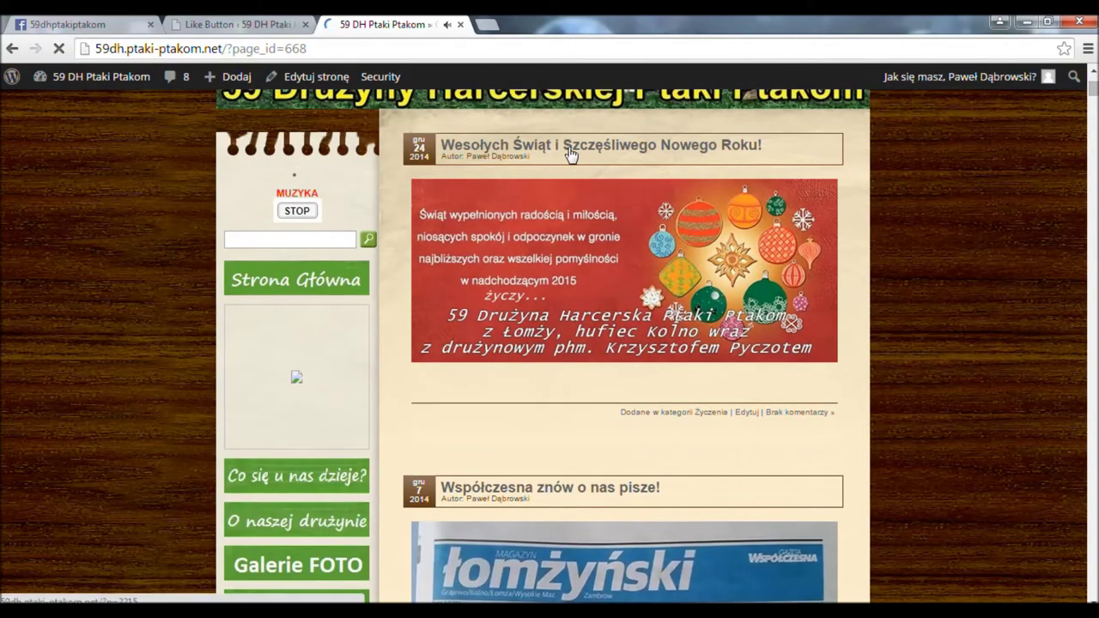
click(545, 189)
scroll(481, 327, down, 2)
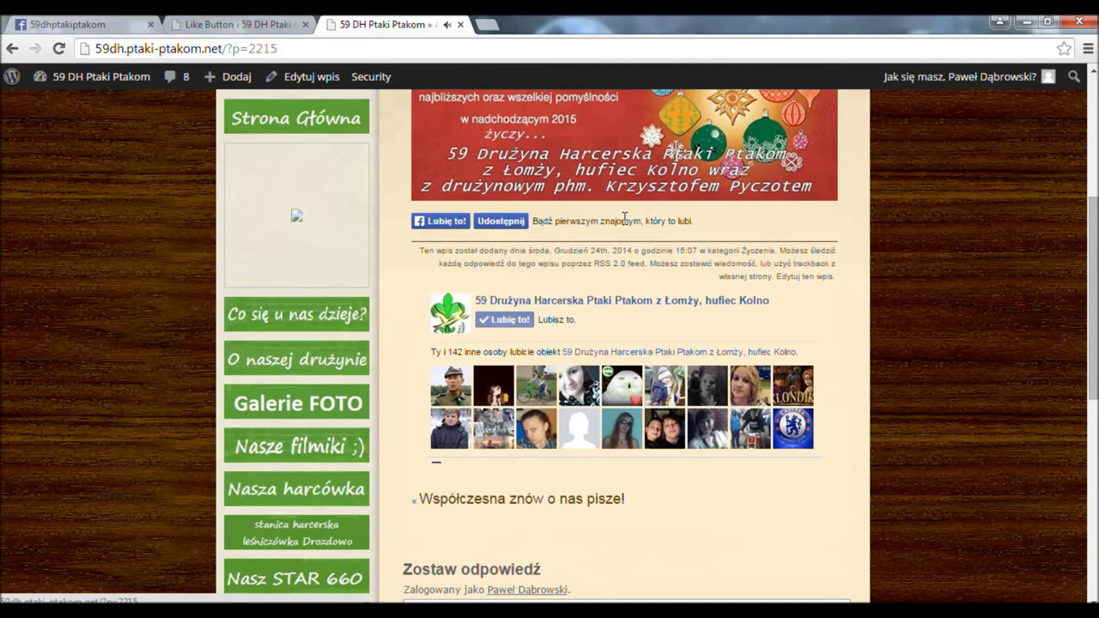
key(ctrl+w)
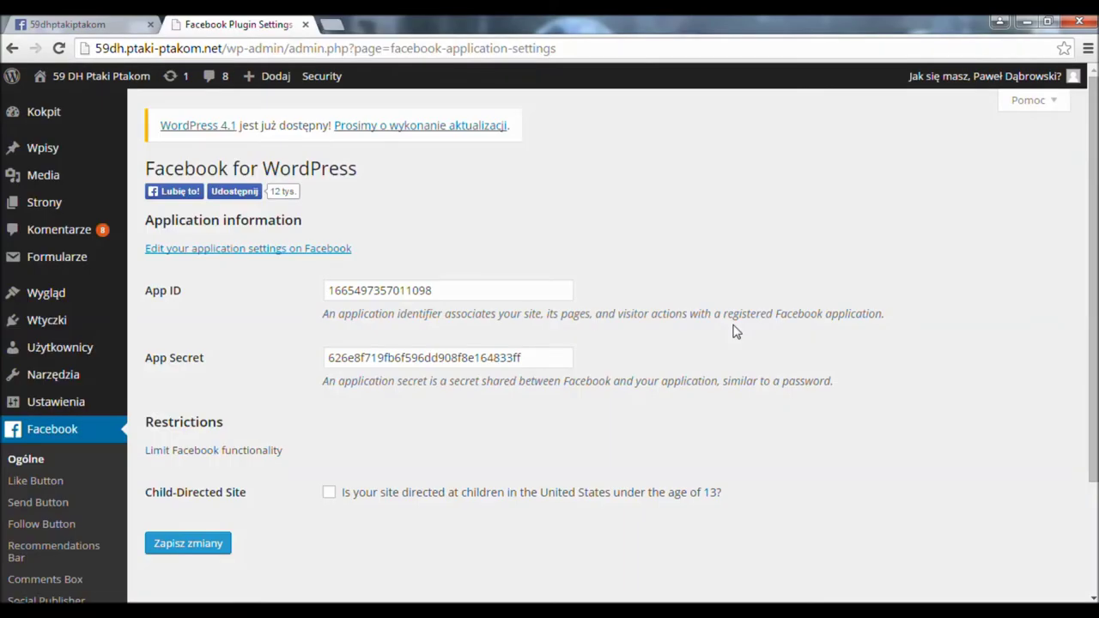
- Turn on the Facebook Comments Box for posts and save its settings
scroll(410, 372, down, 3)
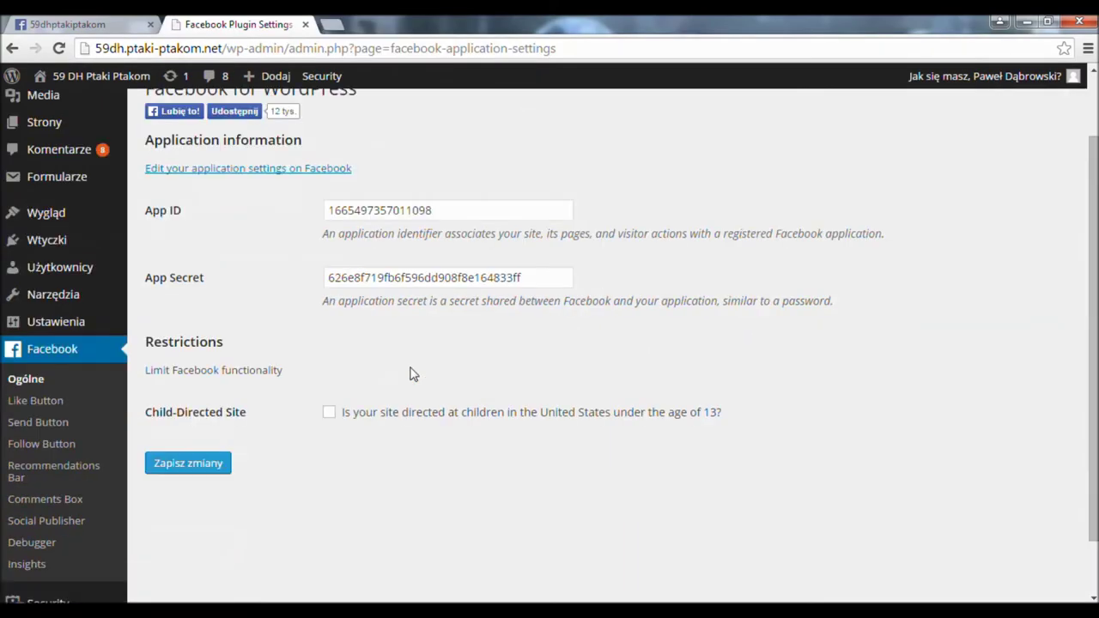
click(60, 438)
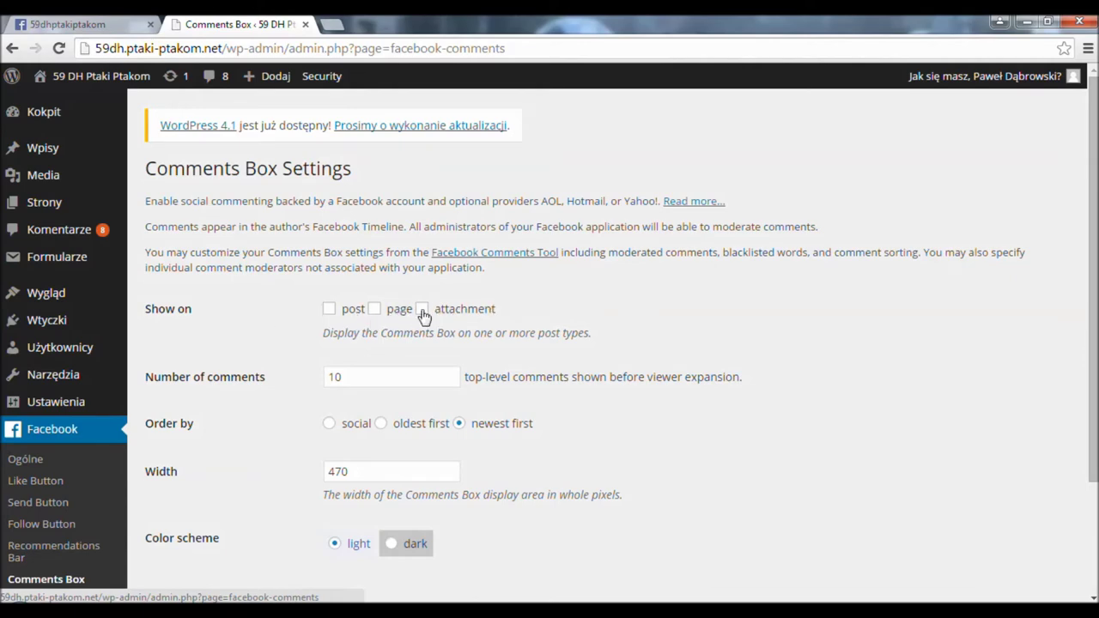
click(343, 314)
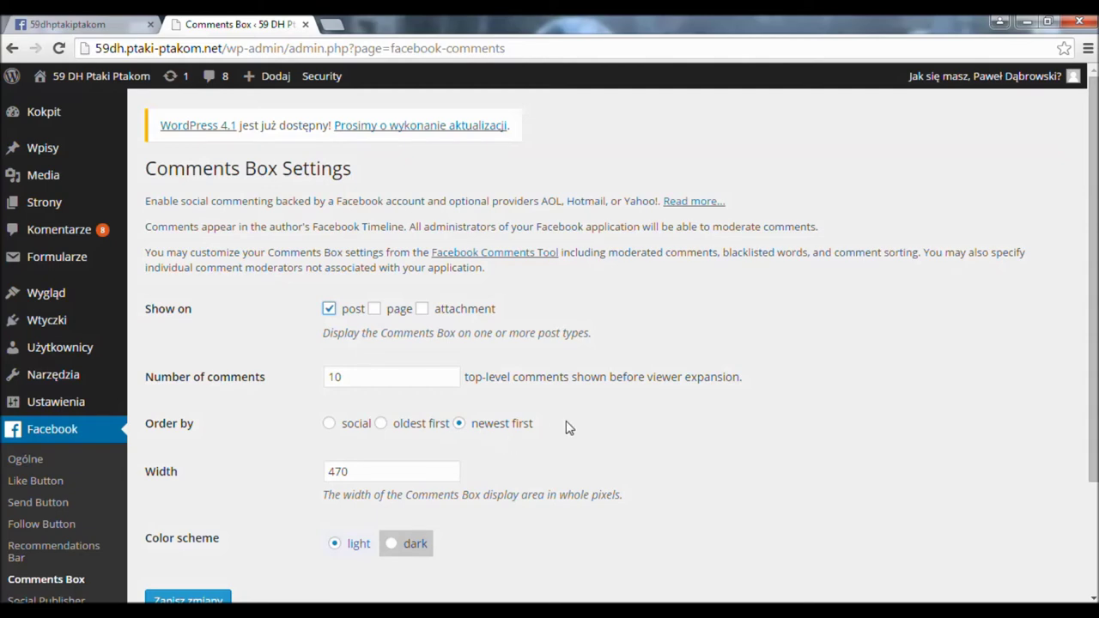
scroll(504, 434, down, 2)
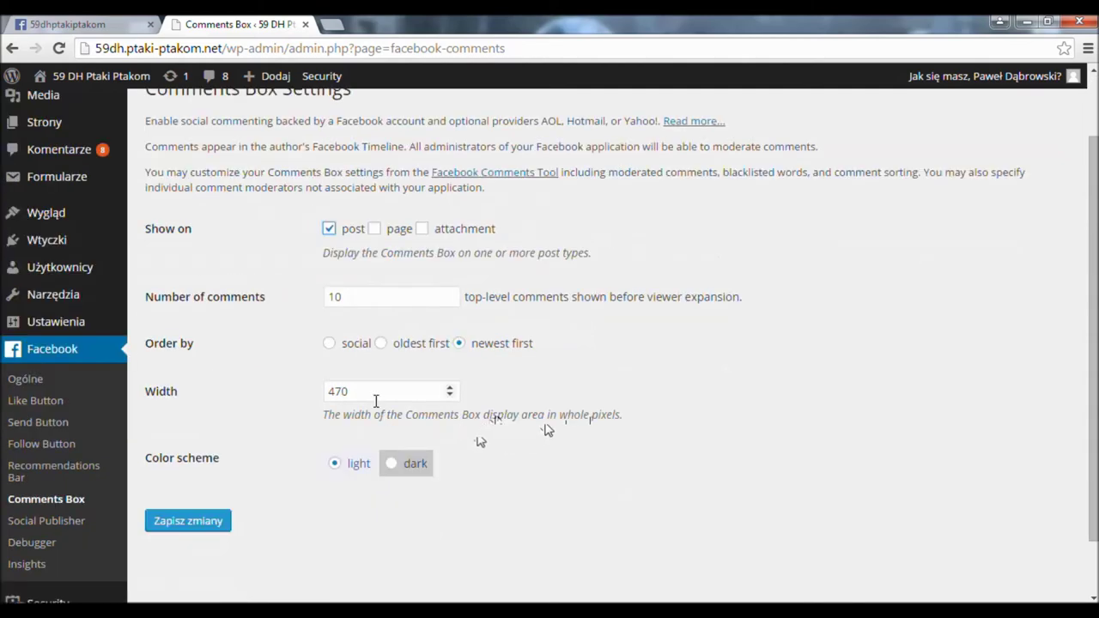
click(206, 536)
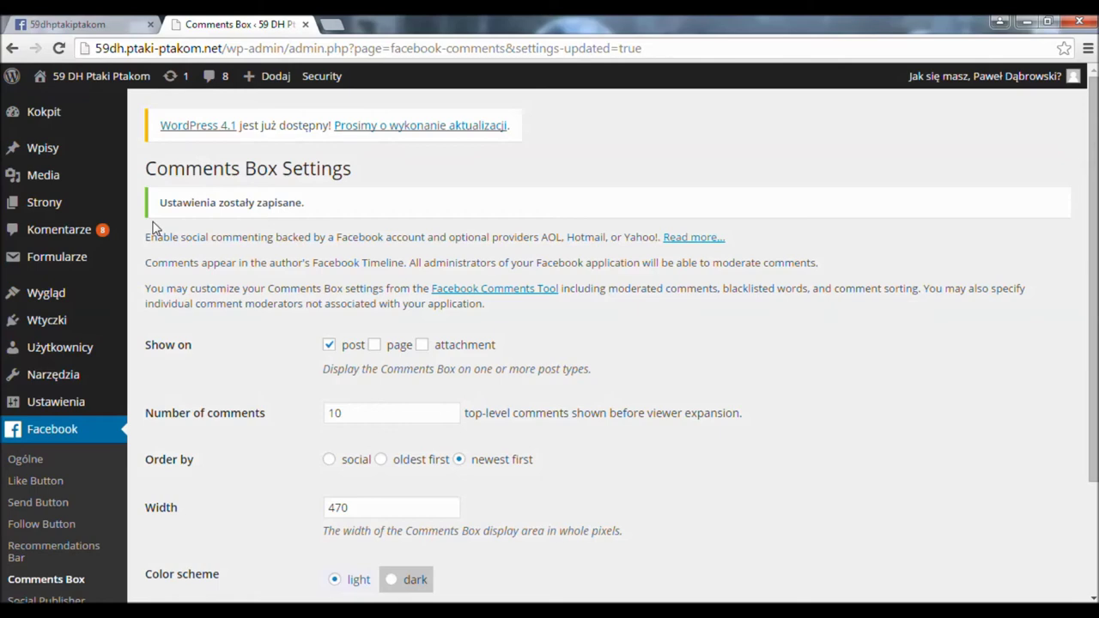
- Open the live site (Przejdź do strony) in a new browser tab
mouse_move(118, 86)
right_click(95, 103)
click(103, 110)
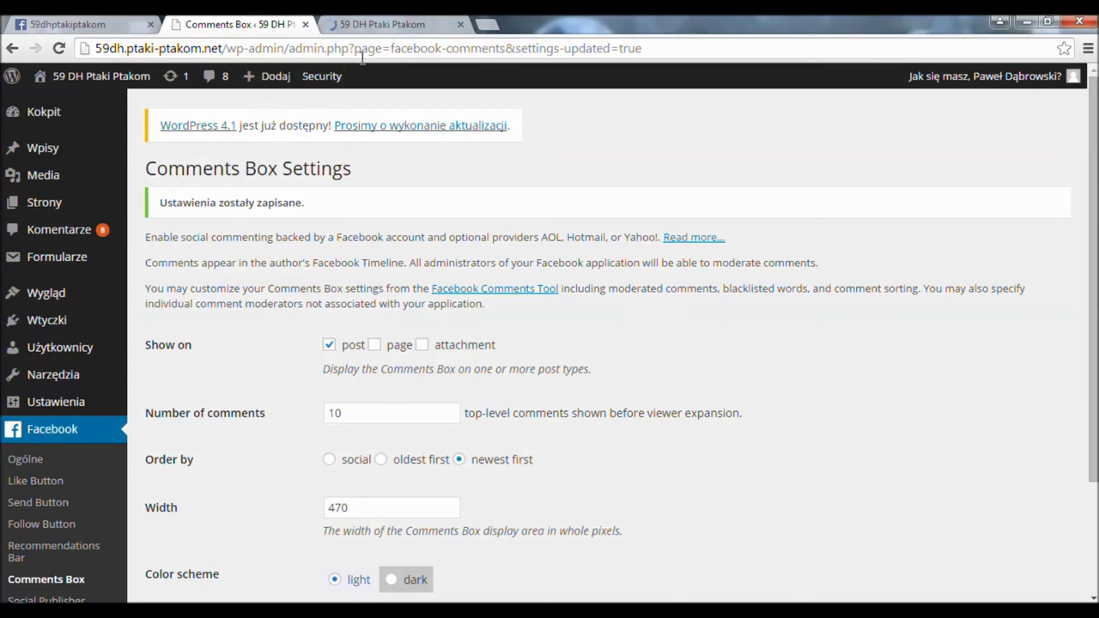
- Scroll the post 'Współczesna znów o nas pisze!' down to its Facebook comments box
click(382, 24)
scroll(436, 291, down, 3)
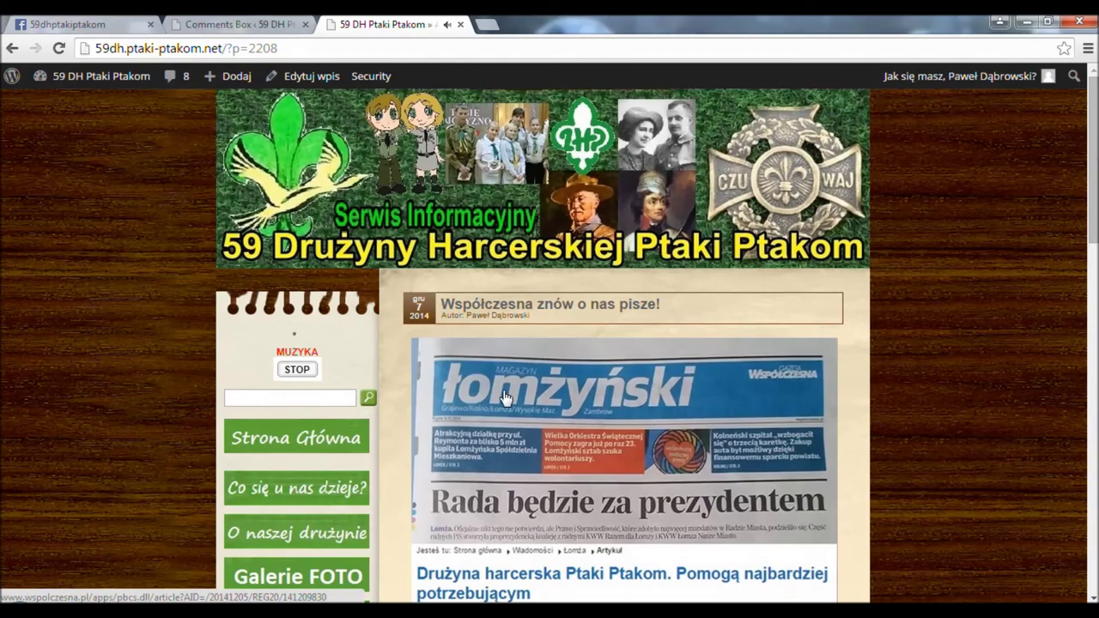
scroll(528, 378, down, 2)
scroll(528, 378, down, 10)
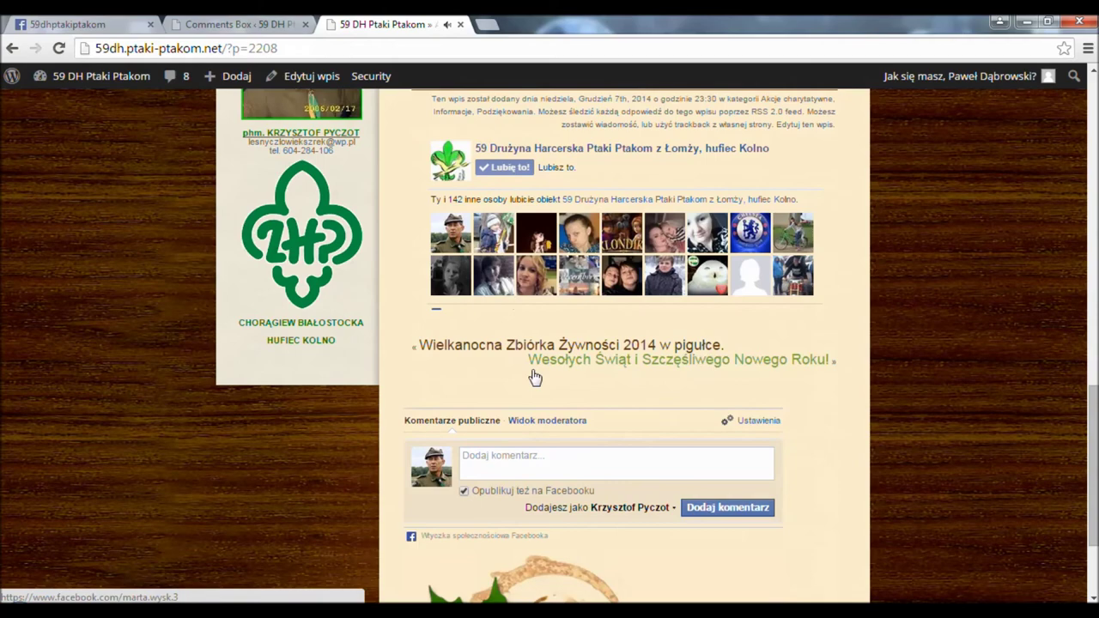
scroll(534, 376, down, 1)
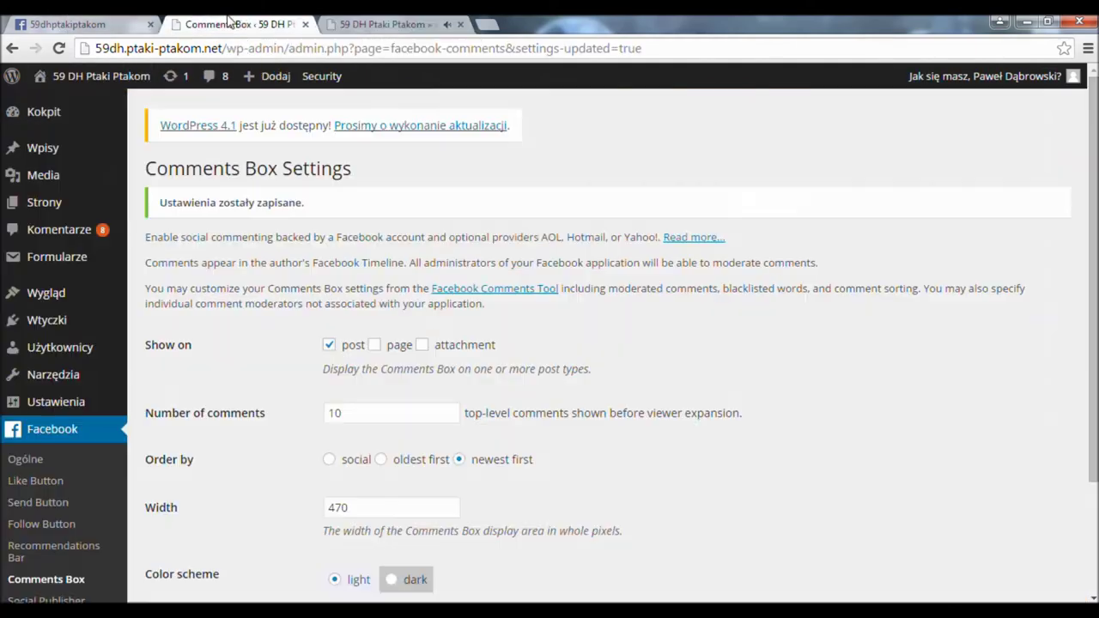
- Change the Comments Box width from 470 to 500 and save the settings
click(185, 24)
scroll(361, 334, down, 3)
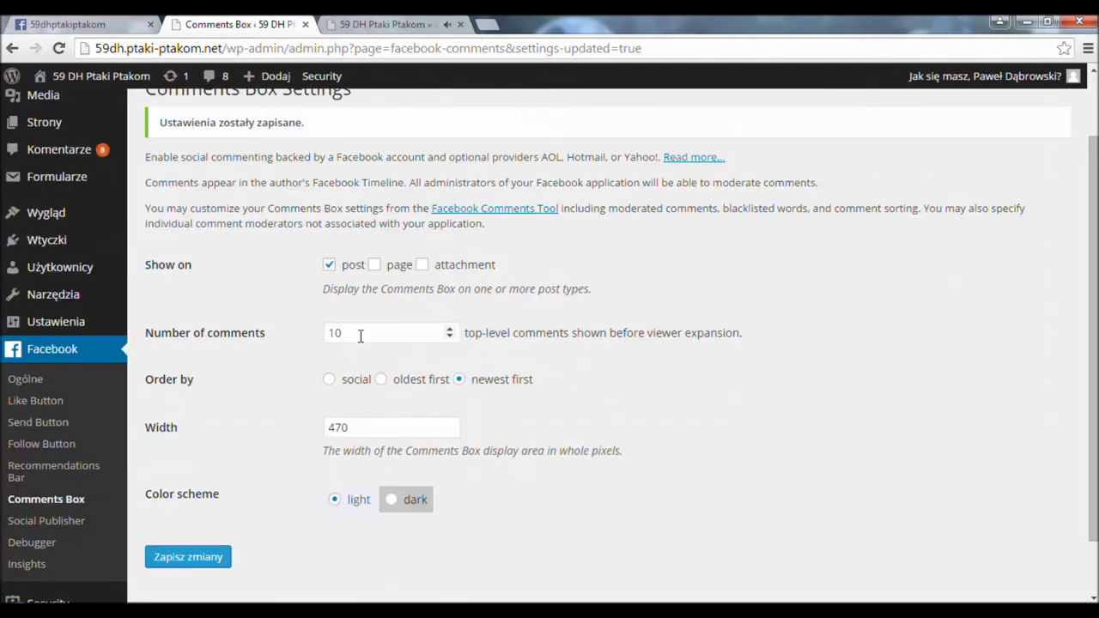
click(343, 359)
double_click(343, 359)
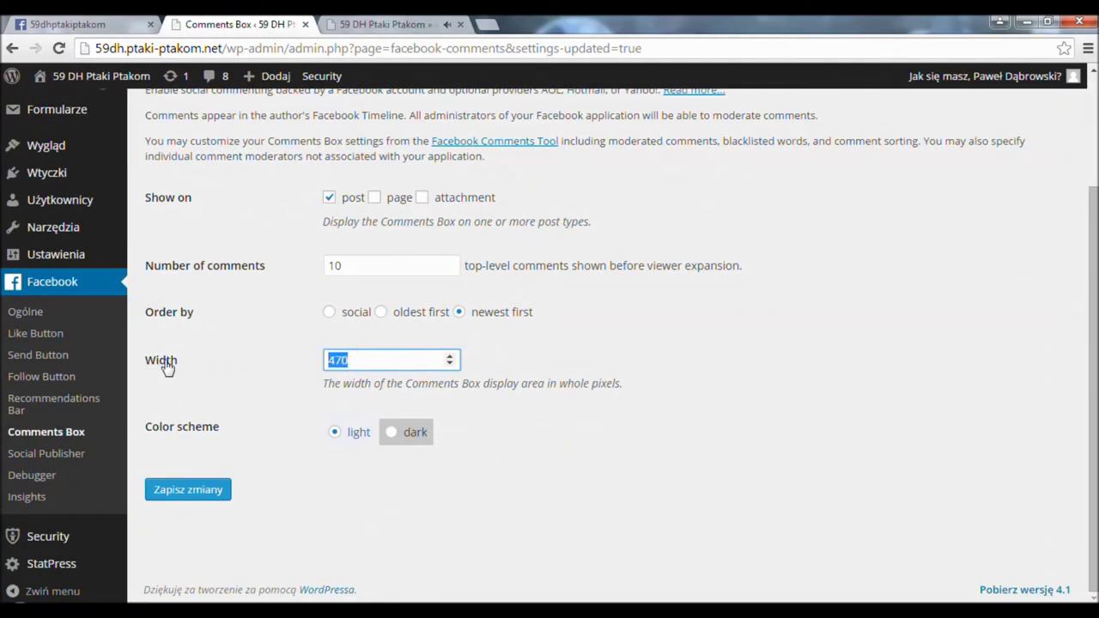
text(500)
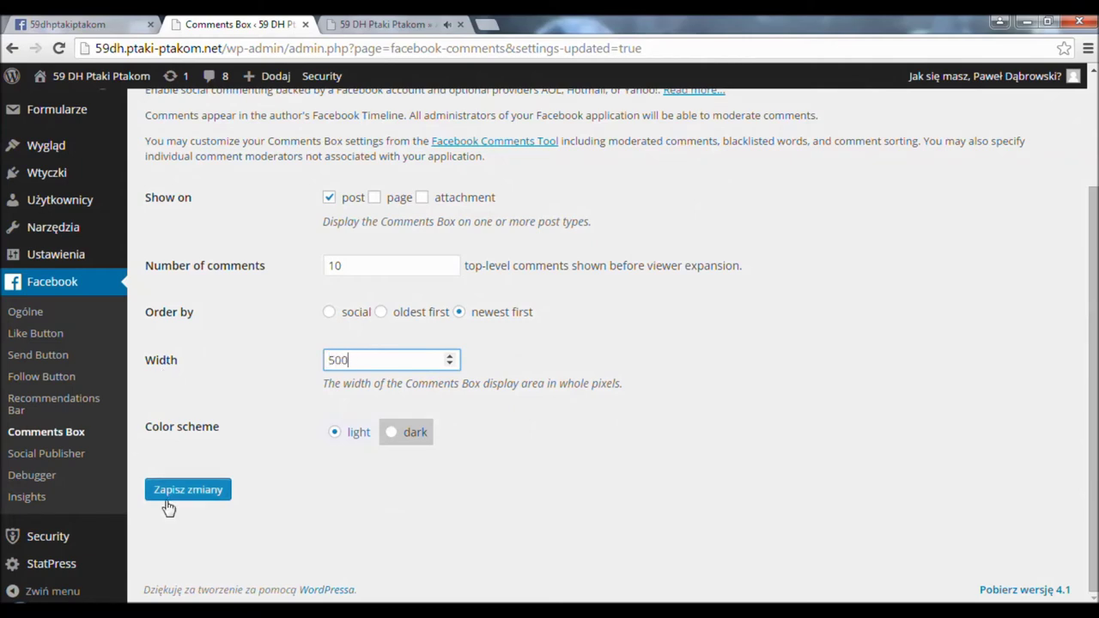
click(167, 496)
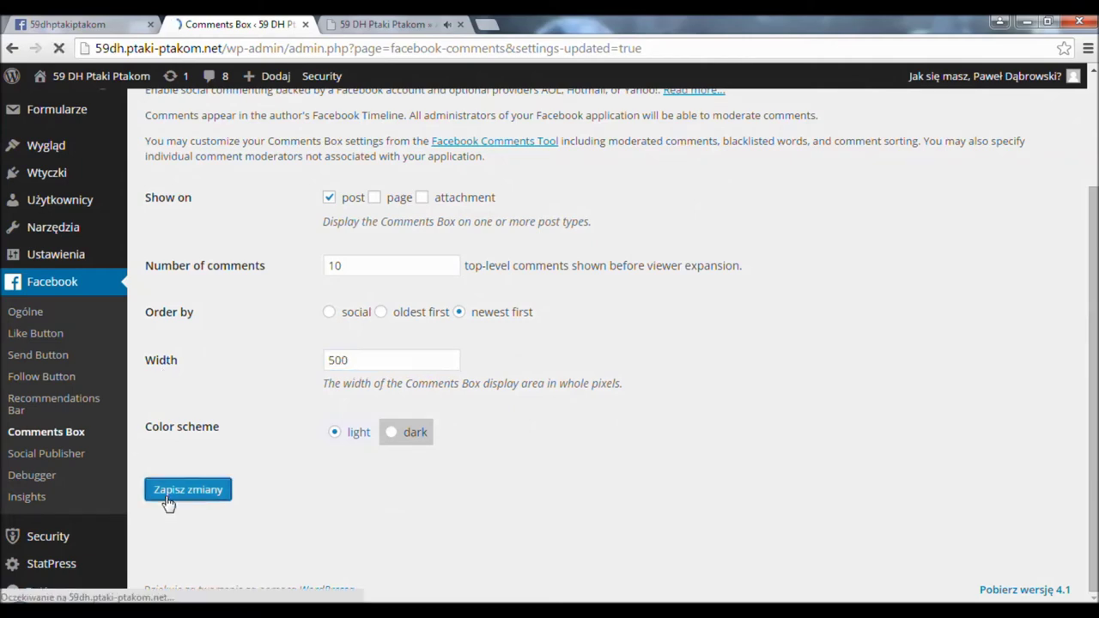
- Reload the live blog post, check its Facebook comments box, and close the tab
click(404, 24)
click(418, 48)
key(Return)
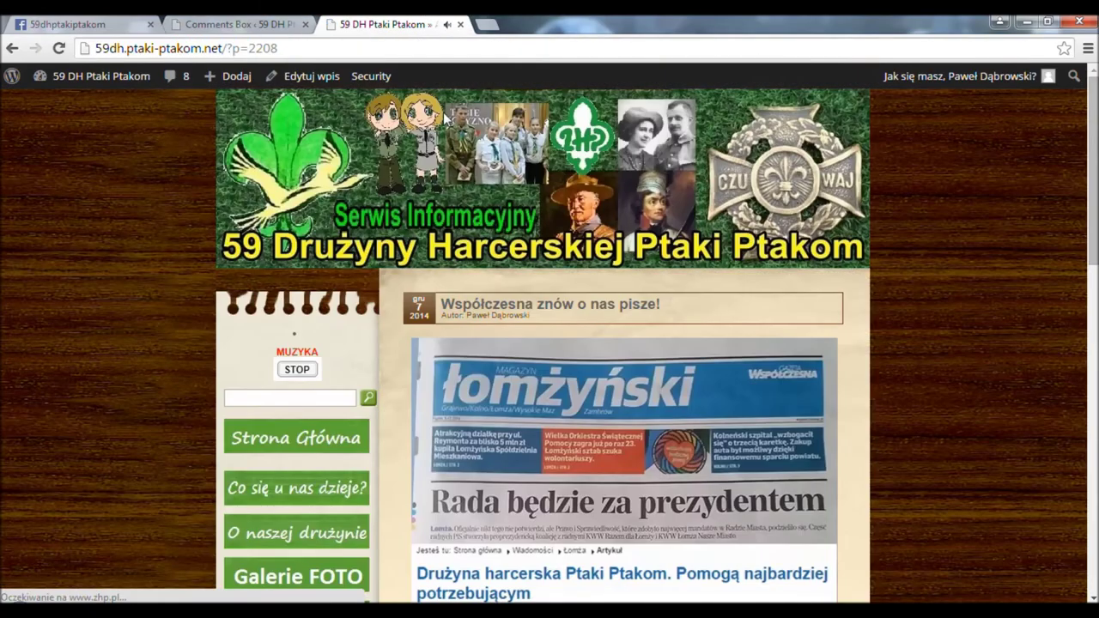
scroll(704, 262, down, 15)
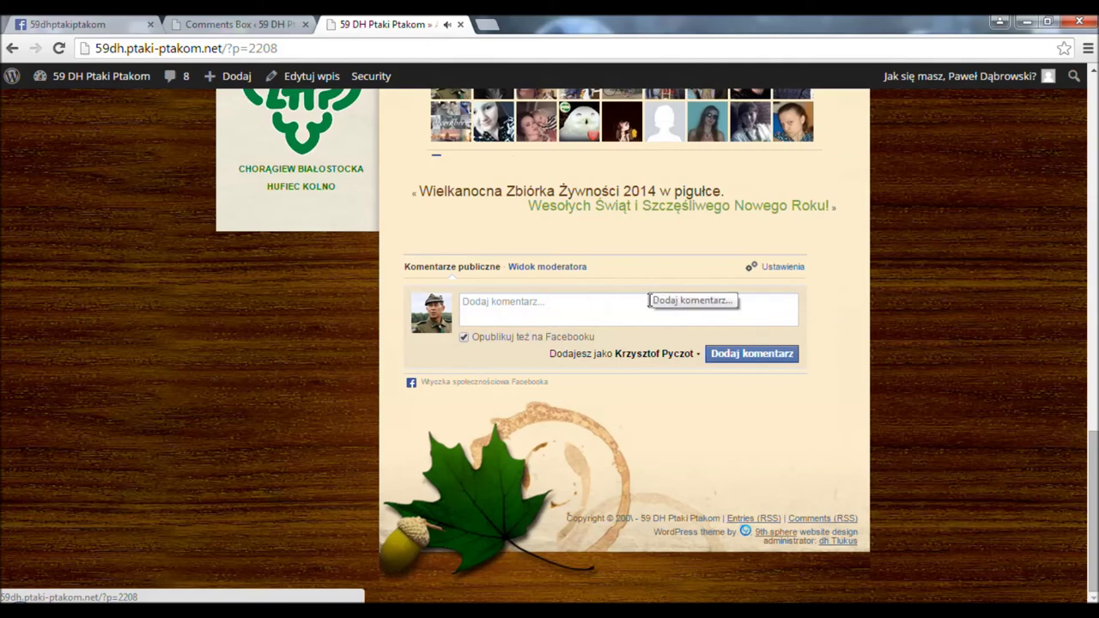
key(ctrl+w)
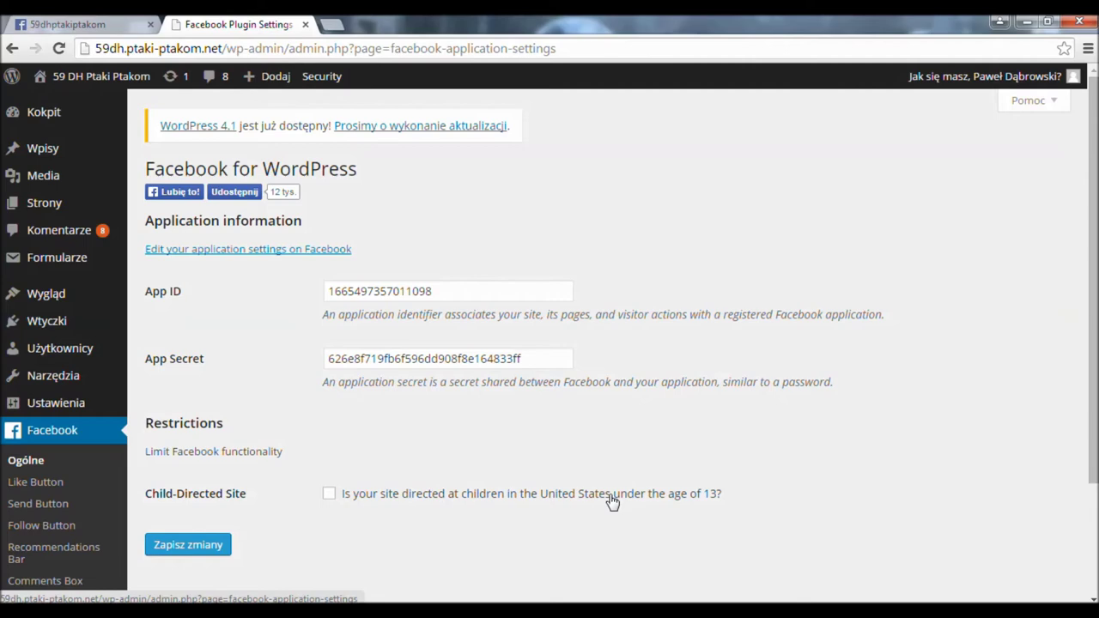
- Open the Facebook Social Publisher settings page, then a blank new browser tab
scroll(530, 397, down, 3)
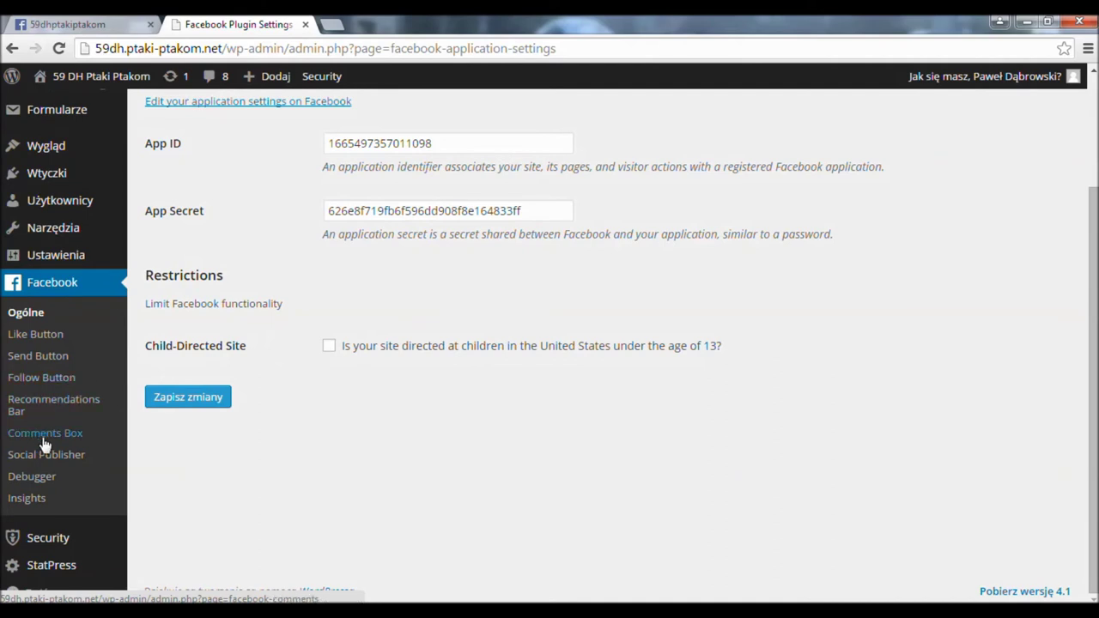
click(19, 456)
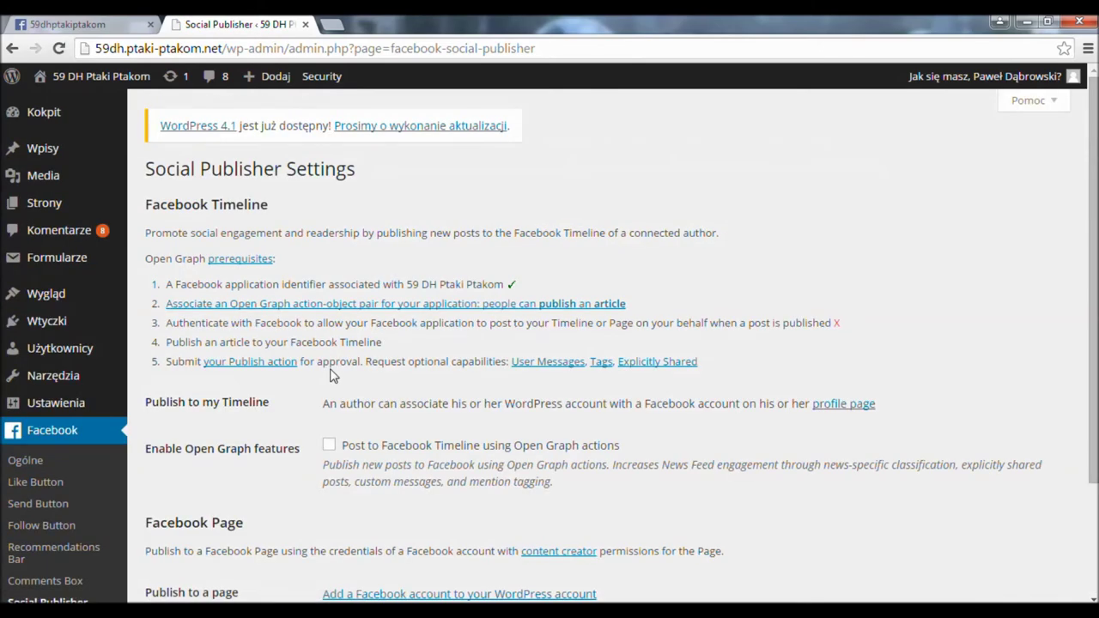
scroll(299, 346, down, 1)
scroll(295, 342, up, 1)
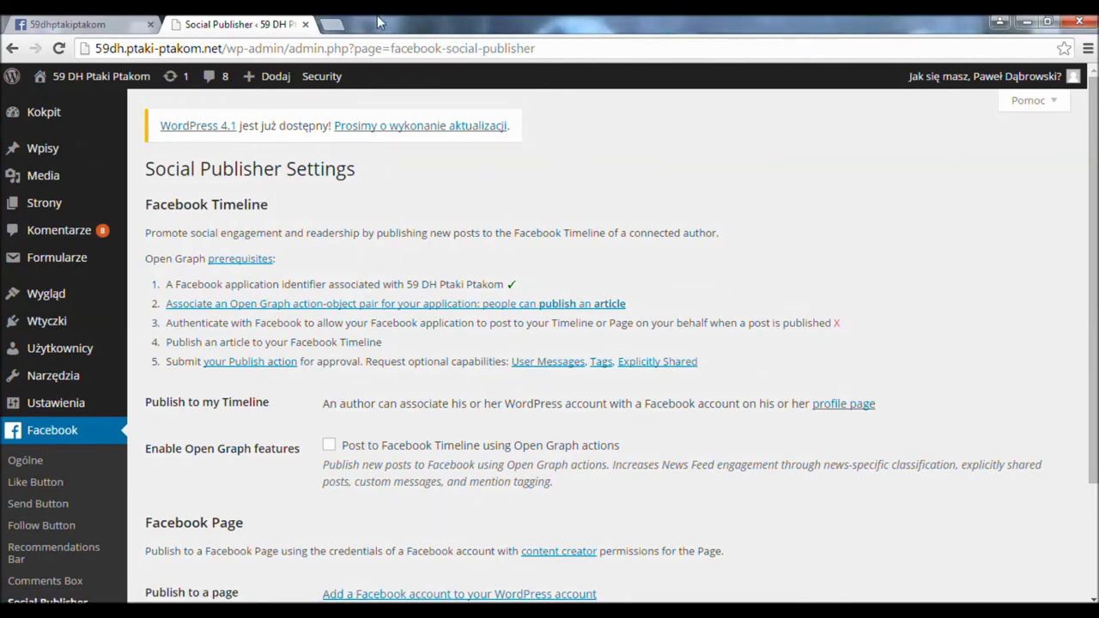
click(331, 25)
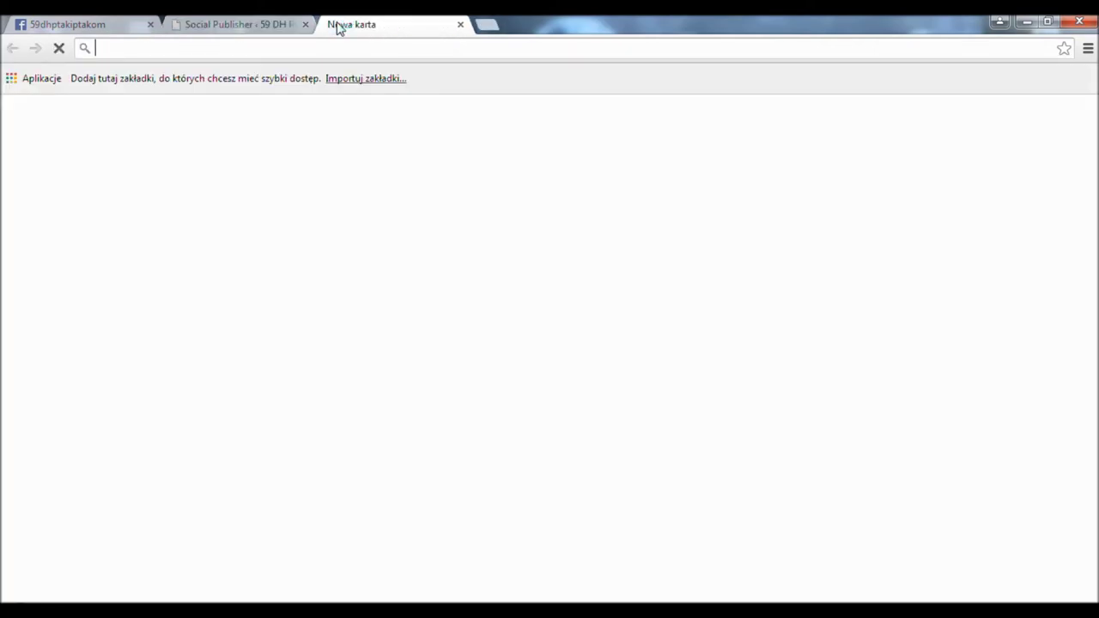
- Google 'social networks auto poster facebook' and open the WordPress.org NextScripts plugin result
text(goo)
key(Return)
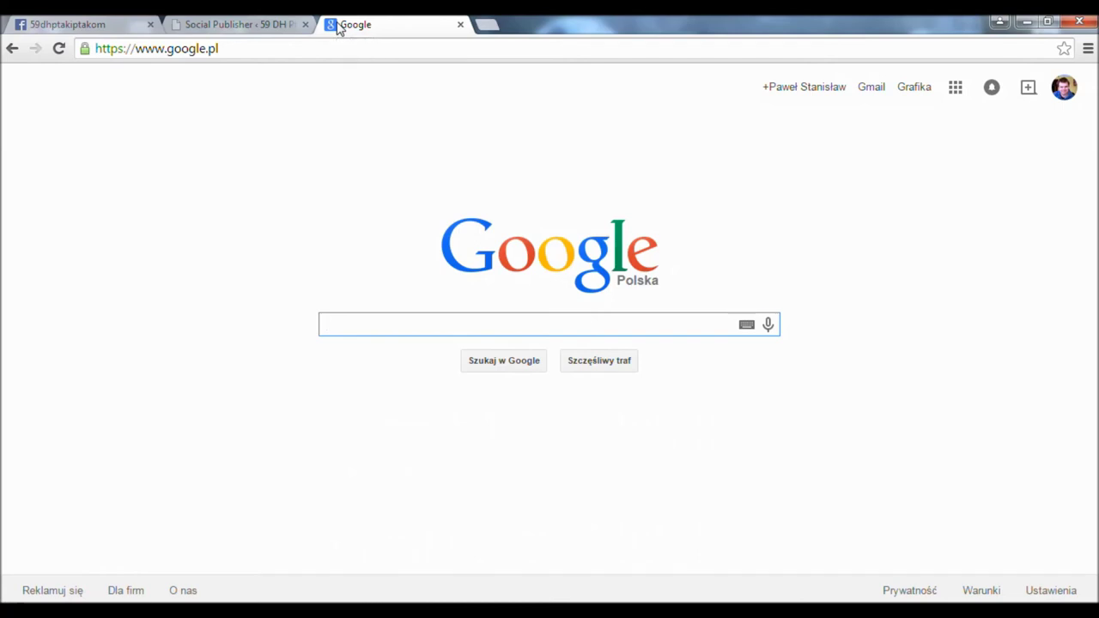
text(social networks auto poster facebook)
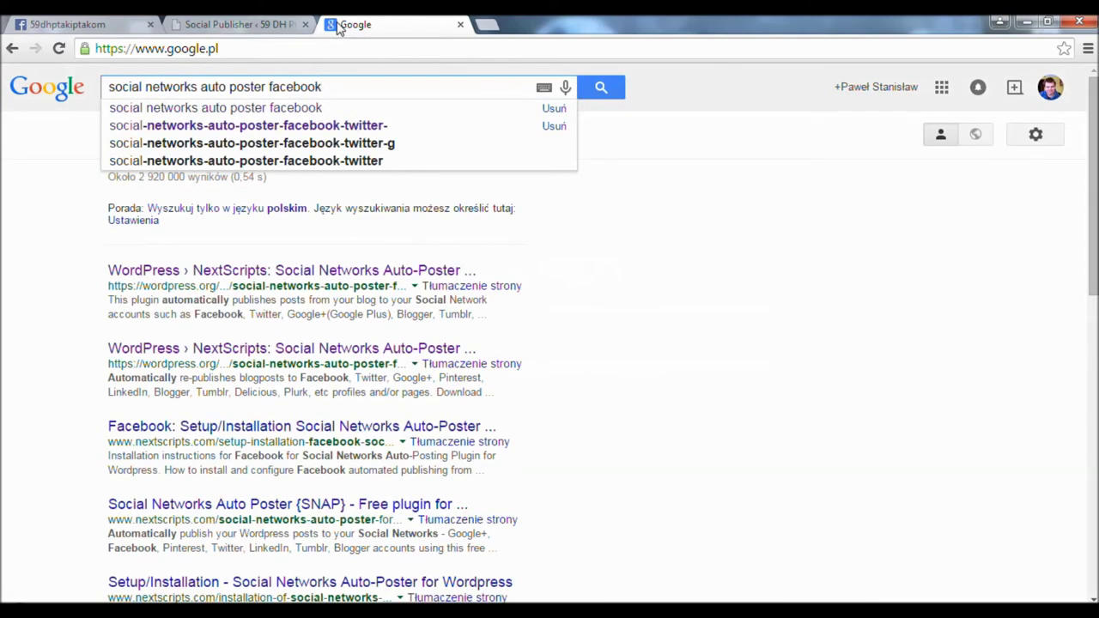
key(Return)
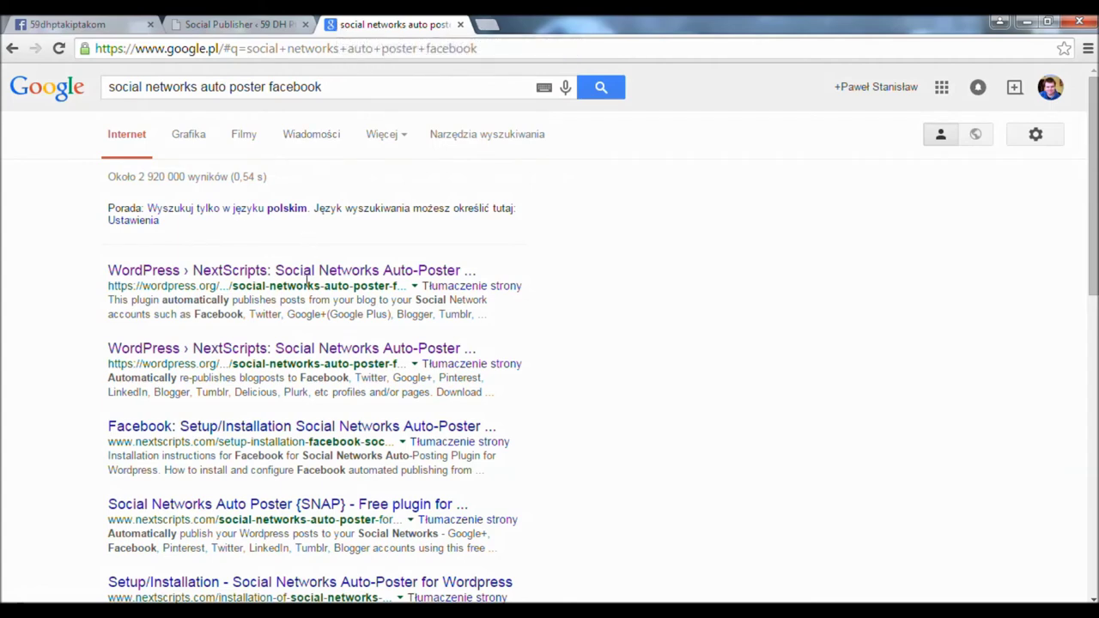
click(308, 272)
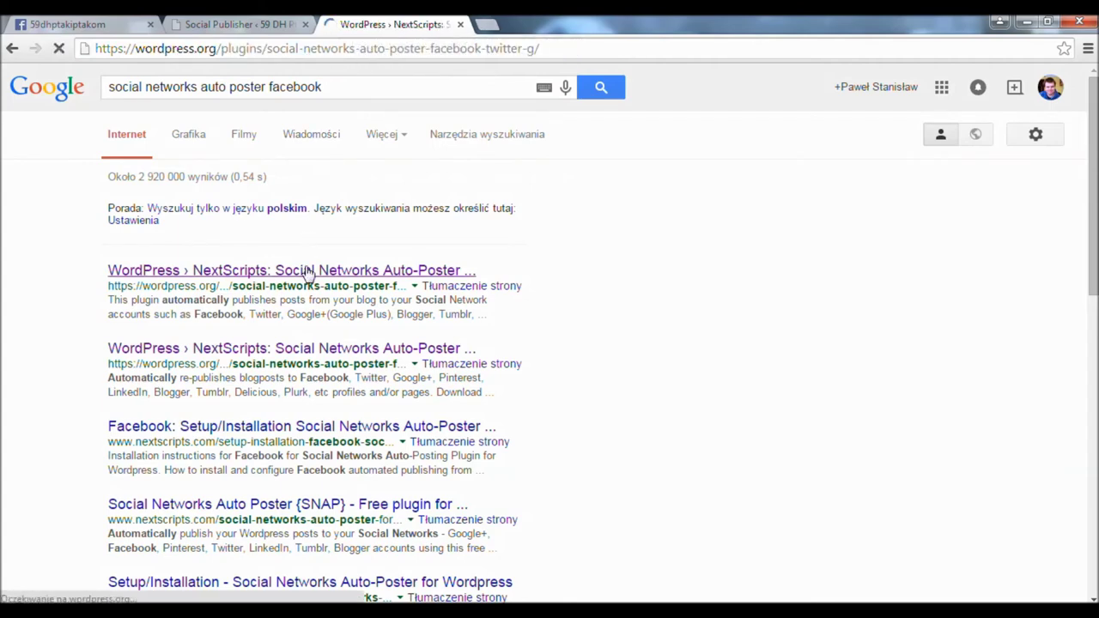
- Download the Social Networks Auto-Poster Version 3.4.8 zip and close the plugin page
scroll(432, 339, down, 3)
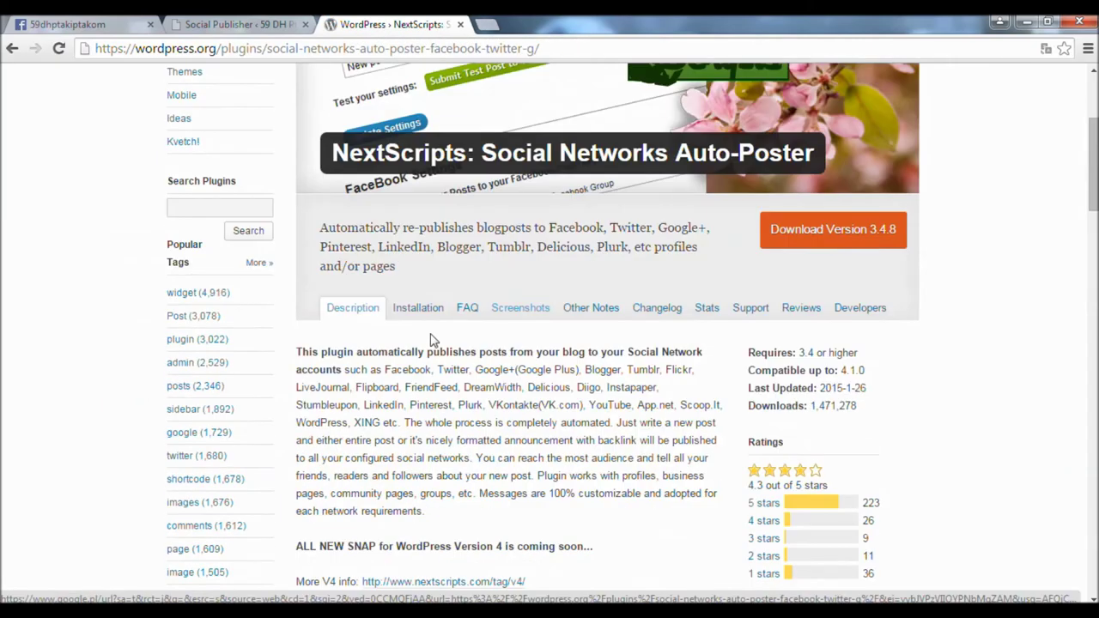
click(830, 230)
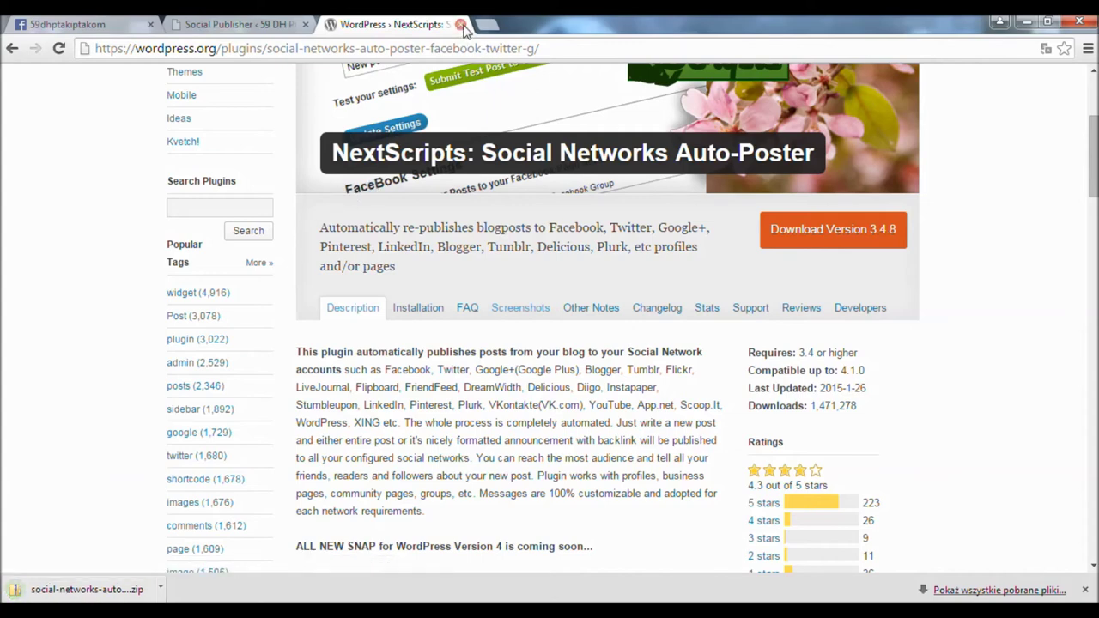
click(461, 26)
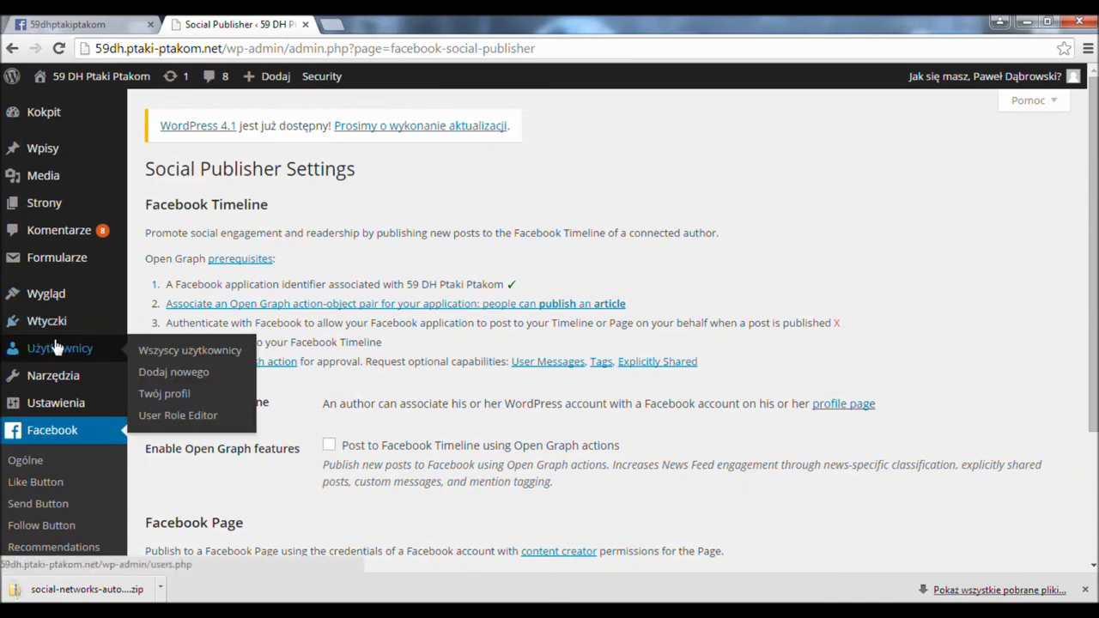
- Upload and install the NextScripts Auto-Poster 3.4.8 zip, activate it, and open its options
mouse_move(65, 321)
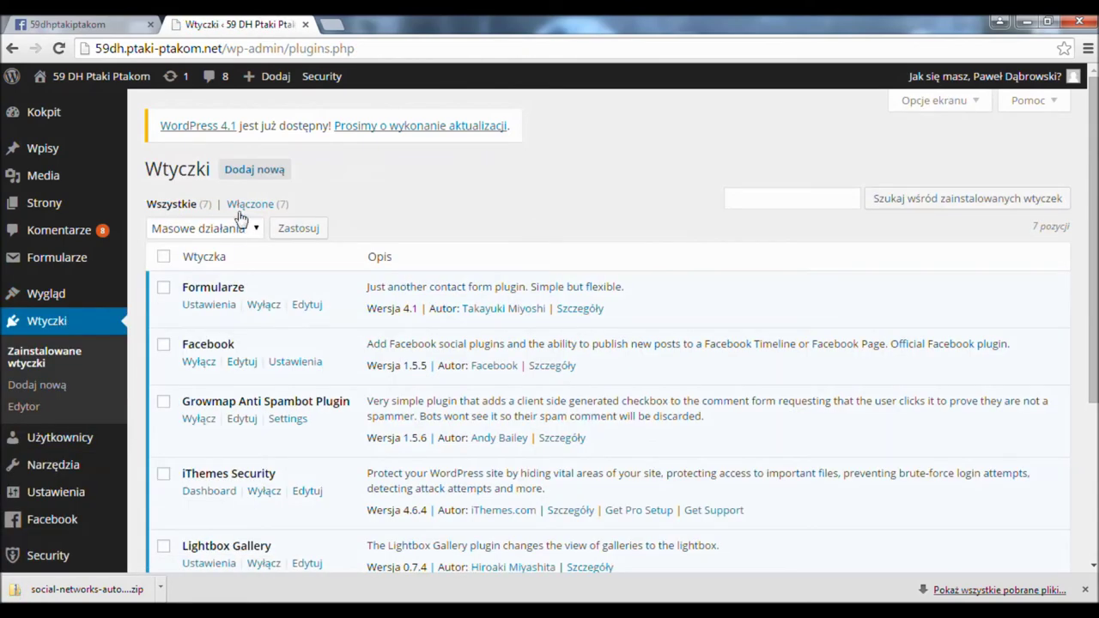
click(280, 170)
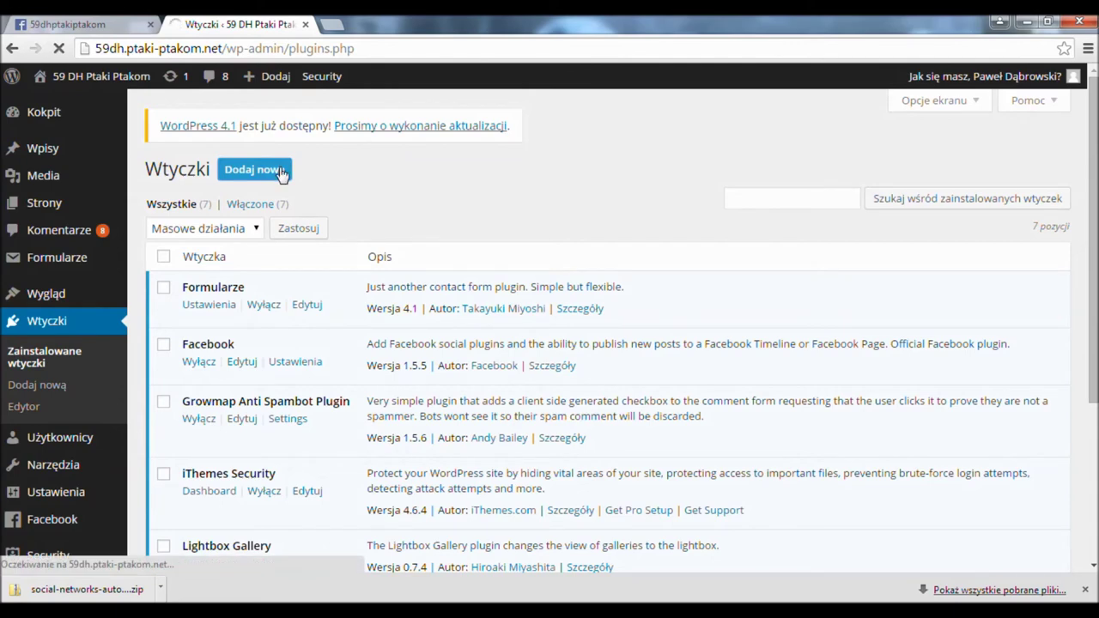
click(337, 170)
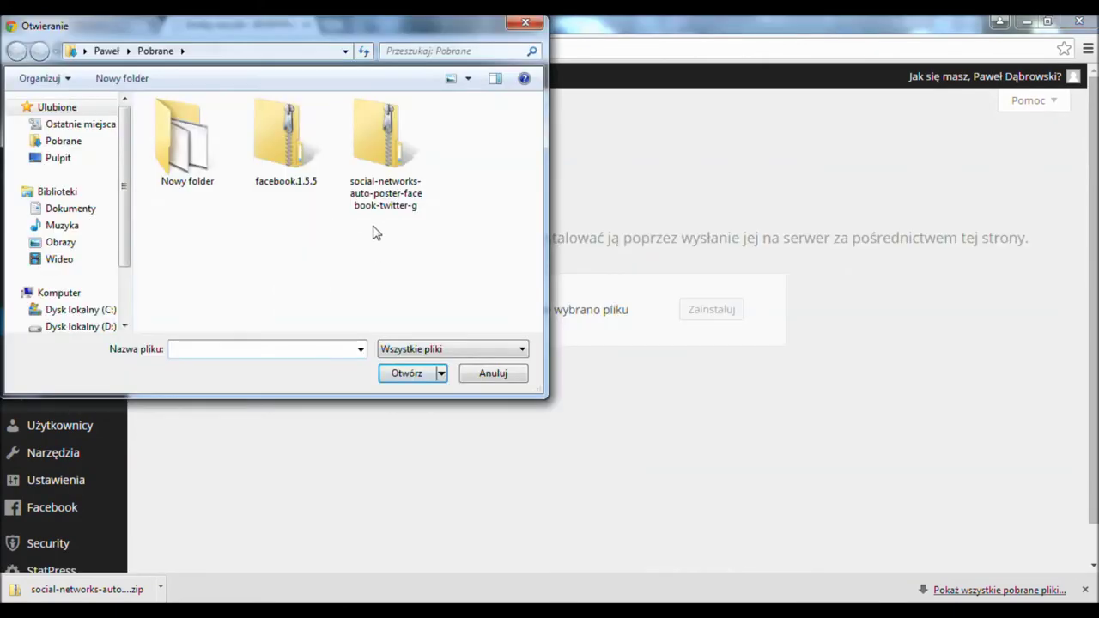
double_click(387, 180)
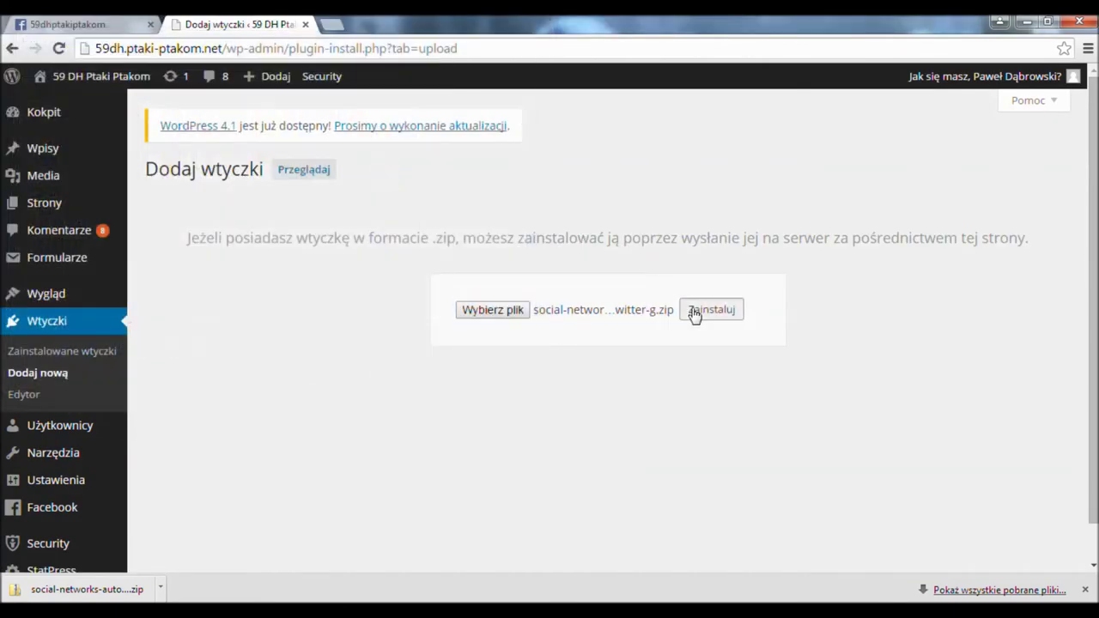
click(694, 314)
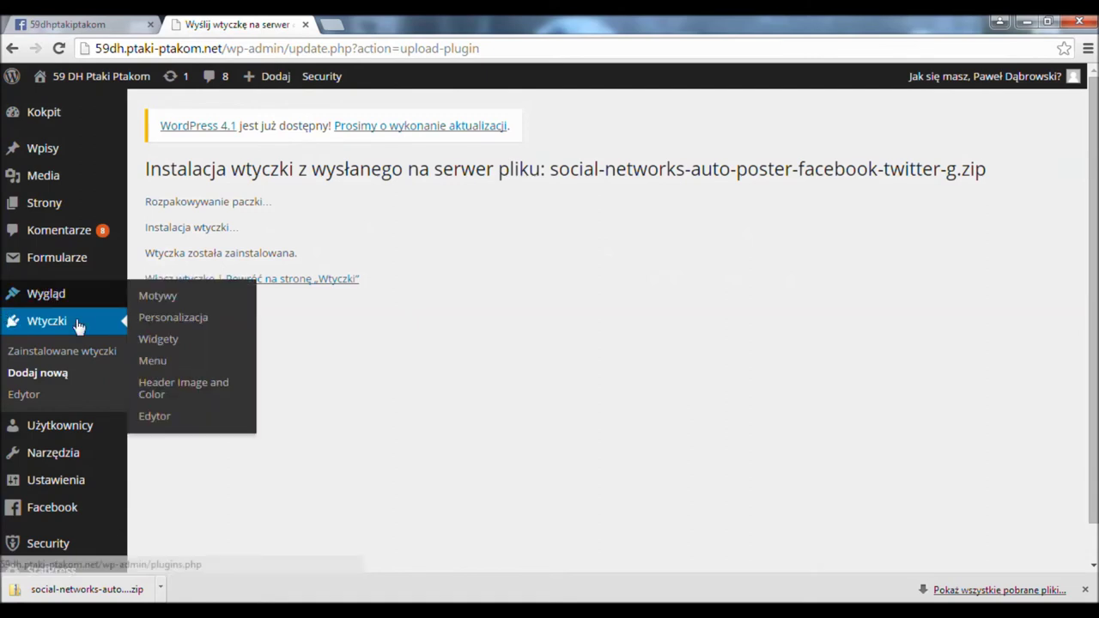
click(187, 283)
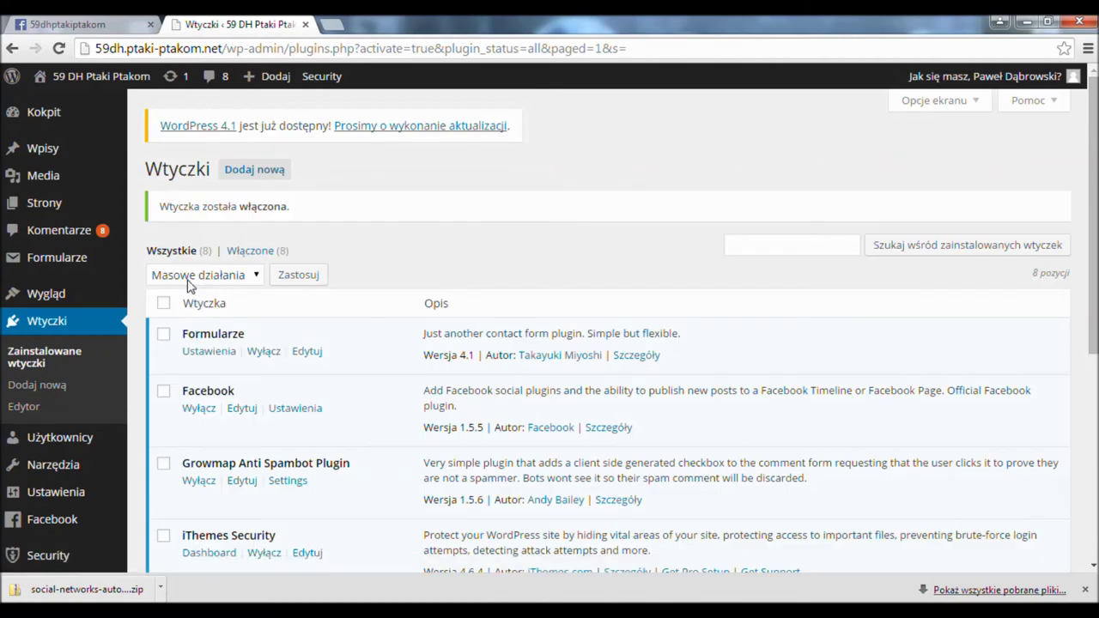
scroll(326, 317, down, 4)
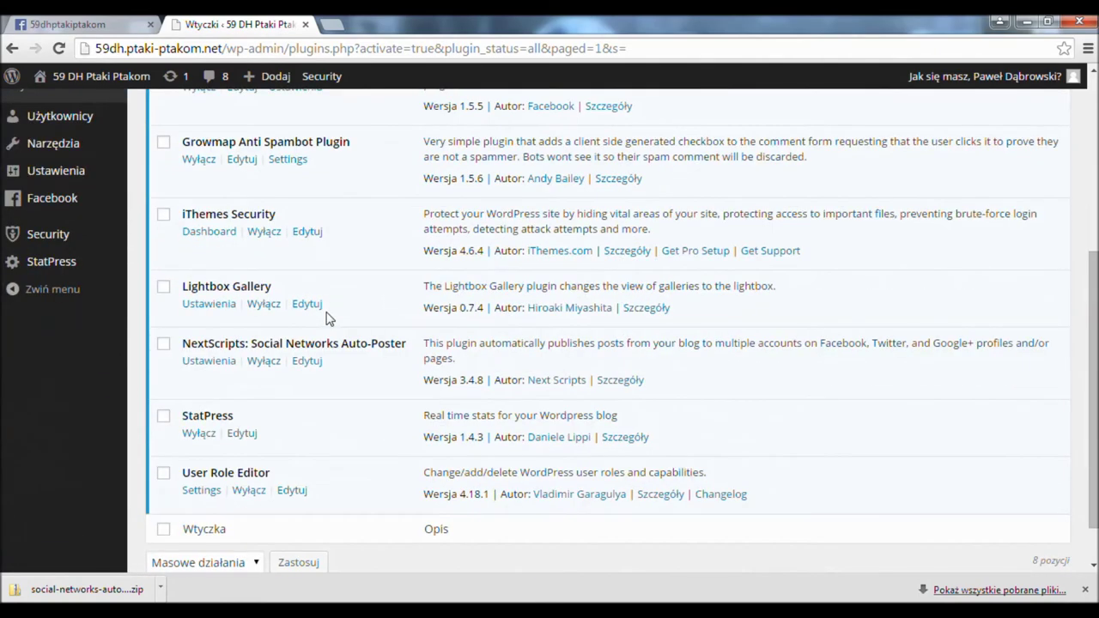
click(203, 364)
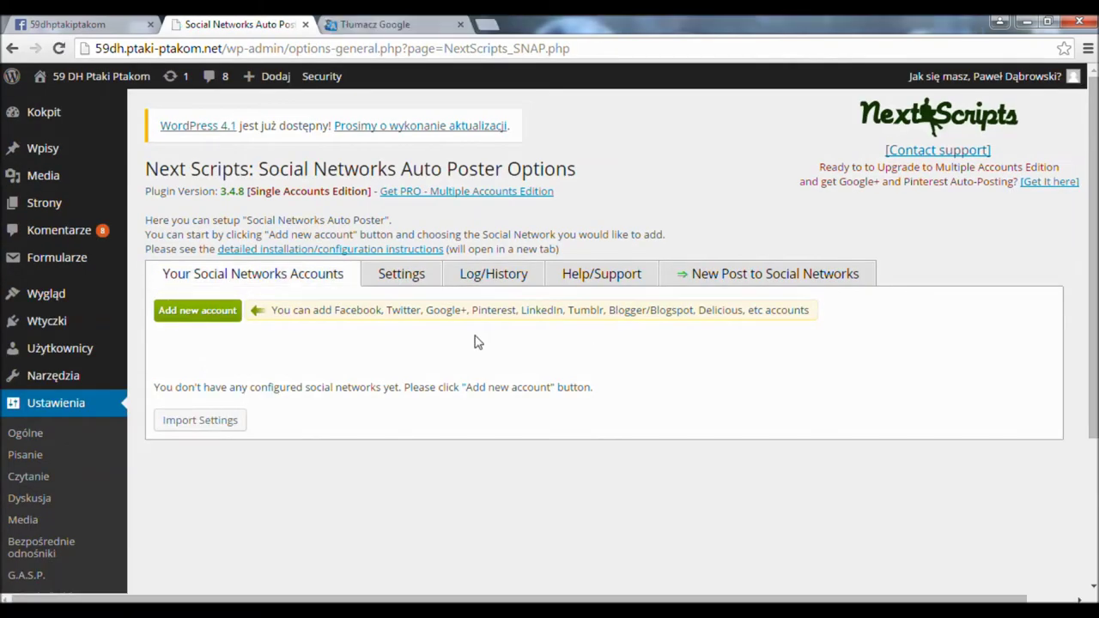
- Add a new SNAP Facebook account and complete its page URL with 59dh.ptakiptakom
click(197, 315)
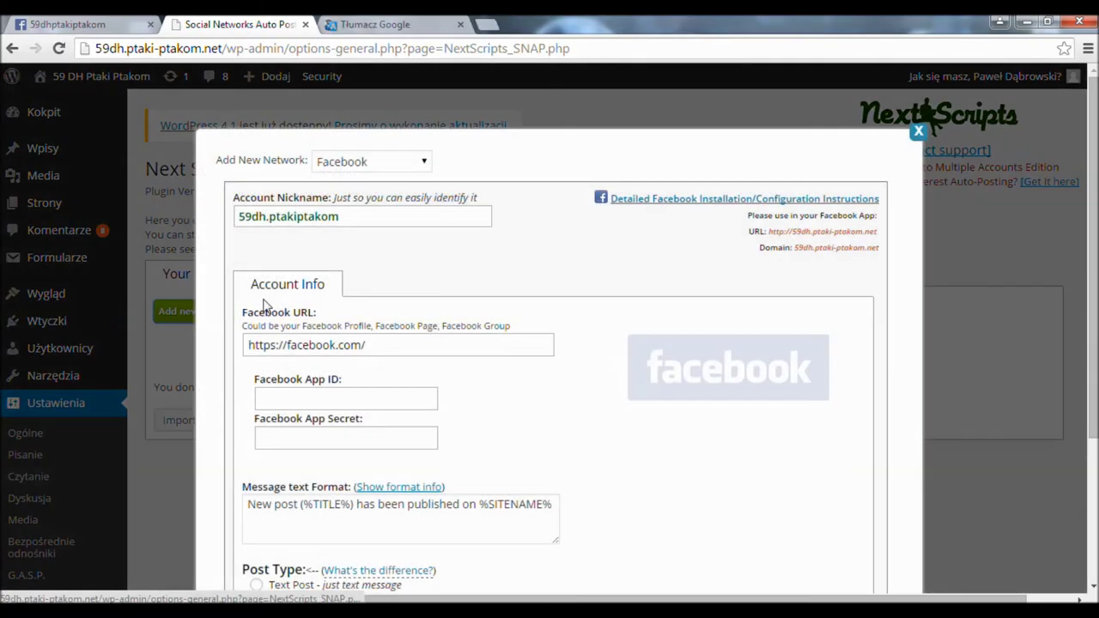
click(351, 217)
key(ctrl+a)
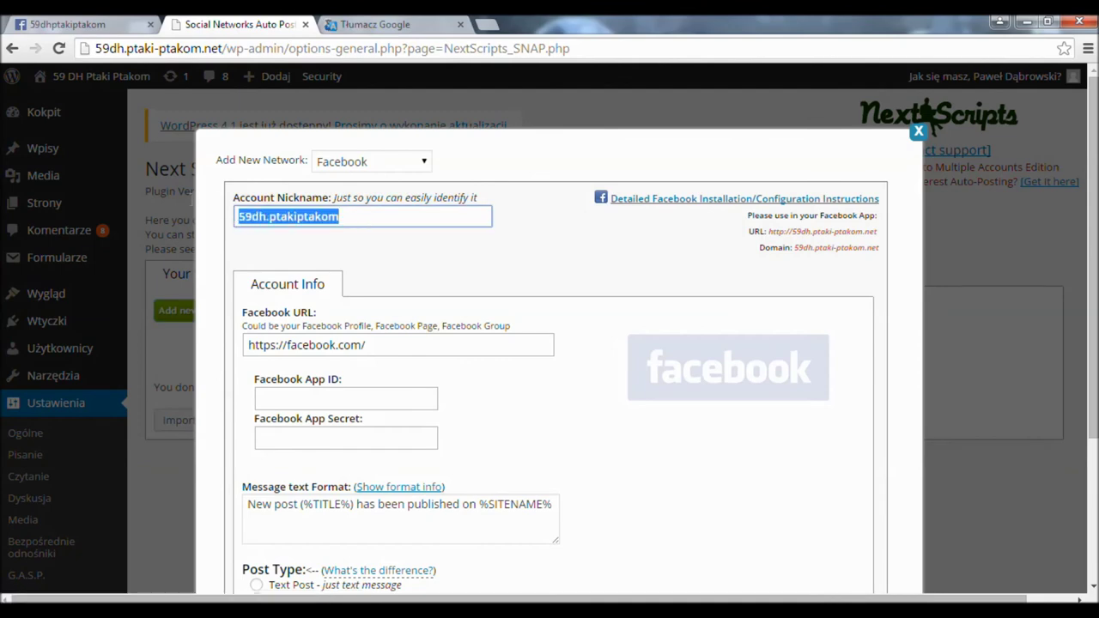
click(366, 220)
drag(366, 219, 305, 219)
click(305, 219)
click(395, 347)
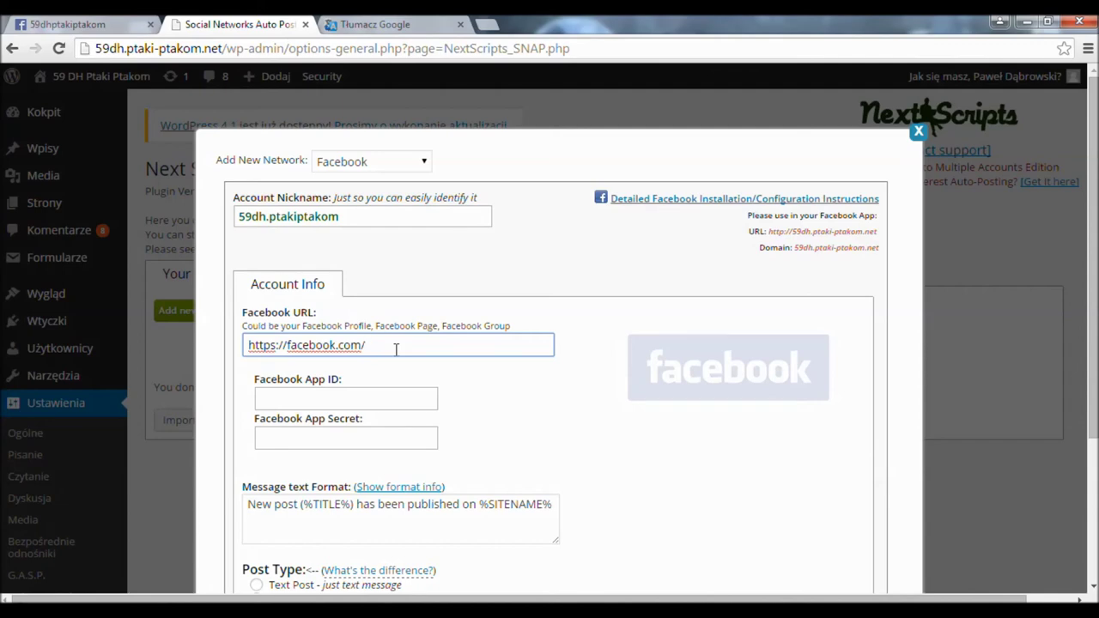
text(59dh.ptakiptakom)
click(305, 399)
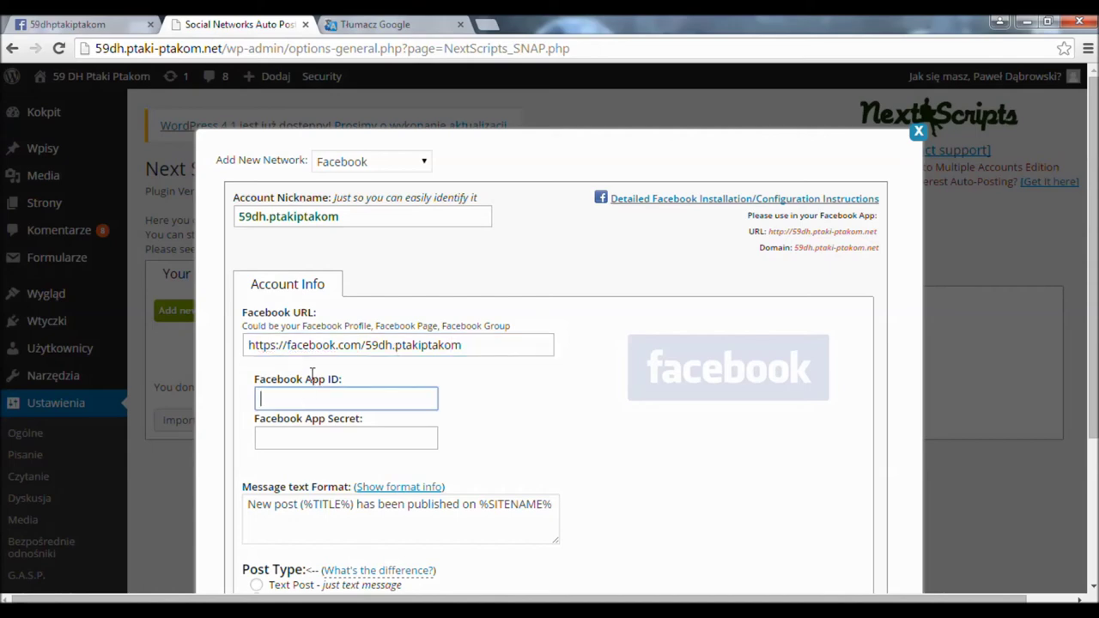
- Copy the App ID from the Facebook app dashboard into the Facebook App ID field
click(92, 23)
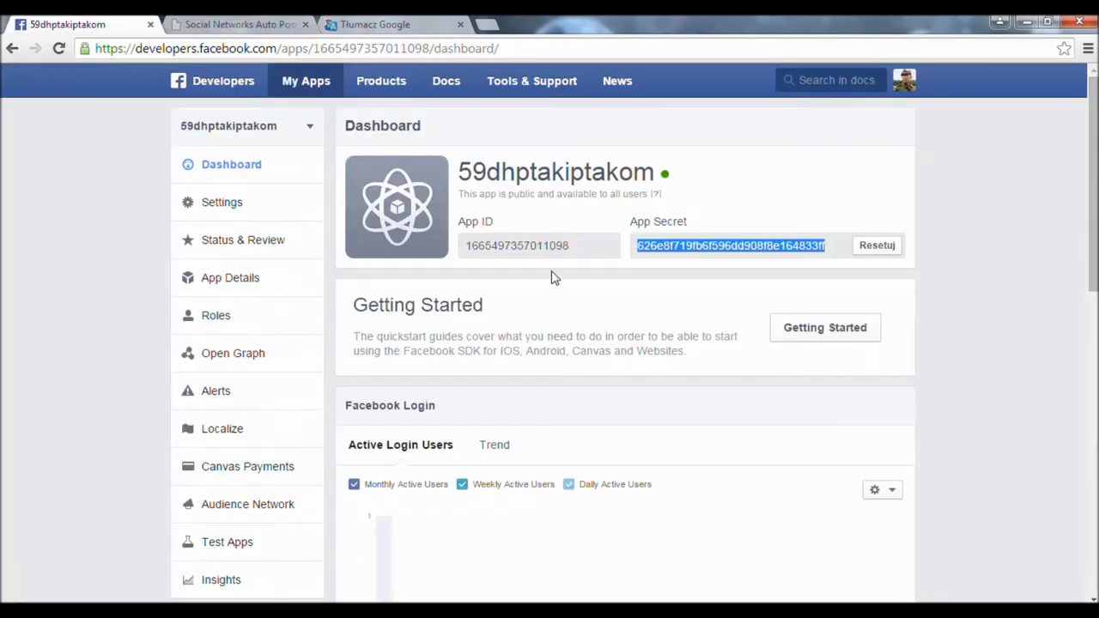
drag(577, 248, 465, 244)
right_click(495, 245)
click(522, 251)
click(230, 24)
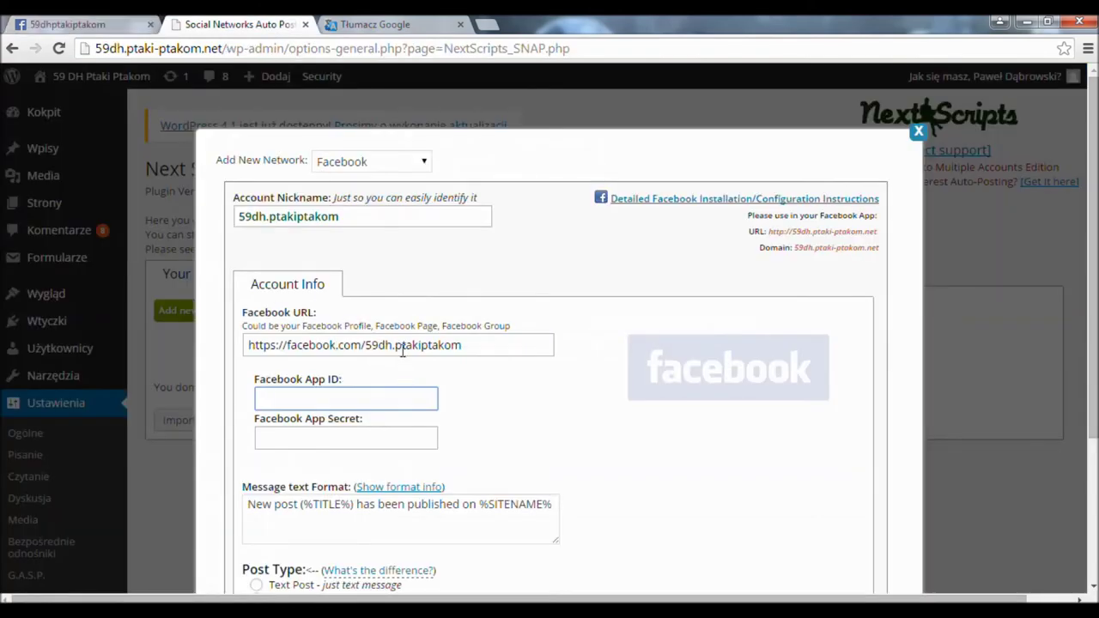
key(ctrl+v)
click(369, 439)
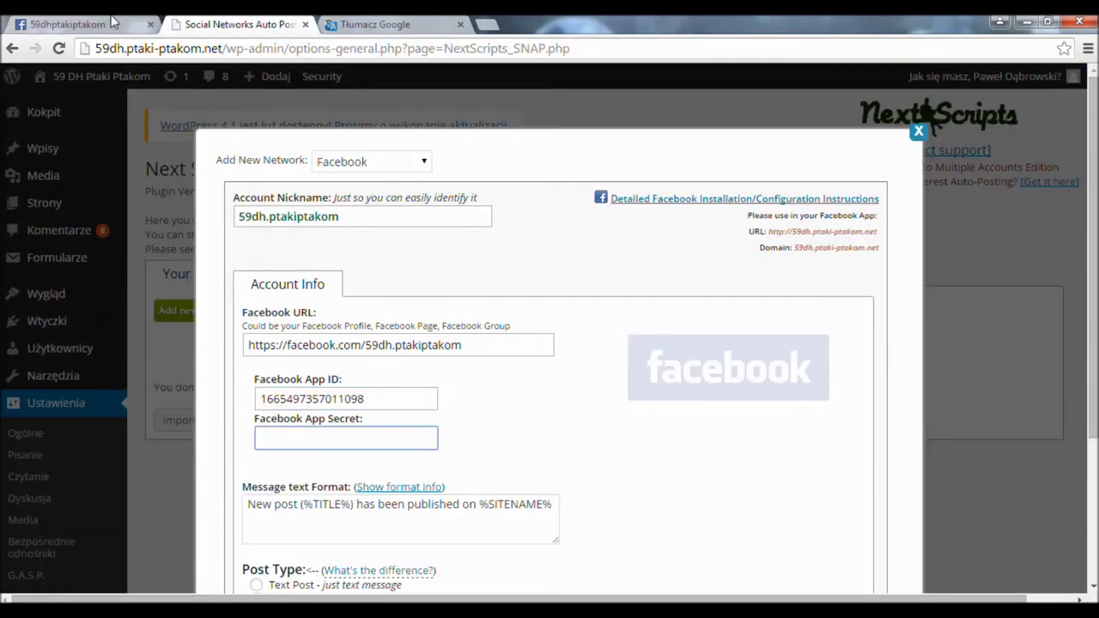
- Copy the App Secret from the dashboard into the Facebook App Secret field
click(112, 20)
drag(837, 246, 646, 246)
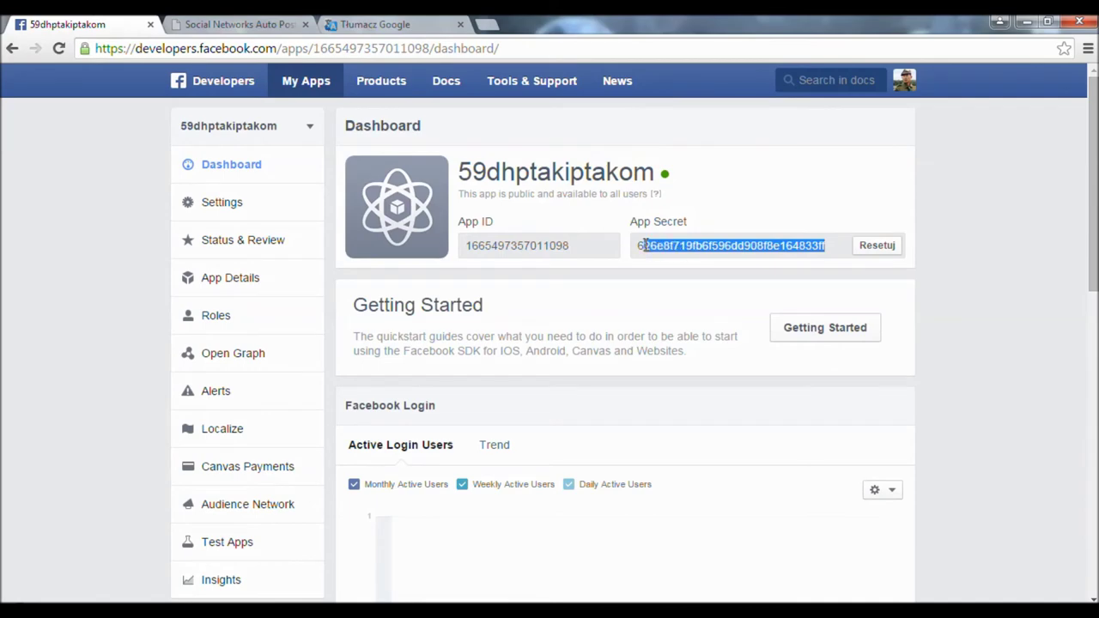
key(ctrl+c)
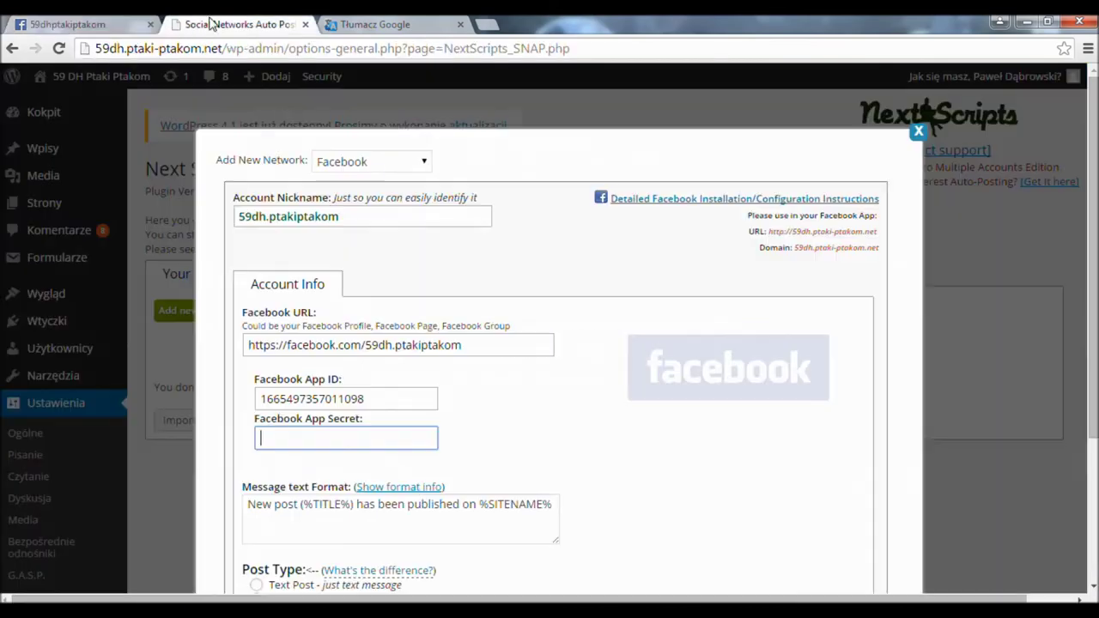
click(230, 24)
key(ctrl+v)
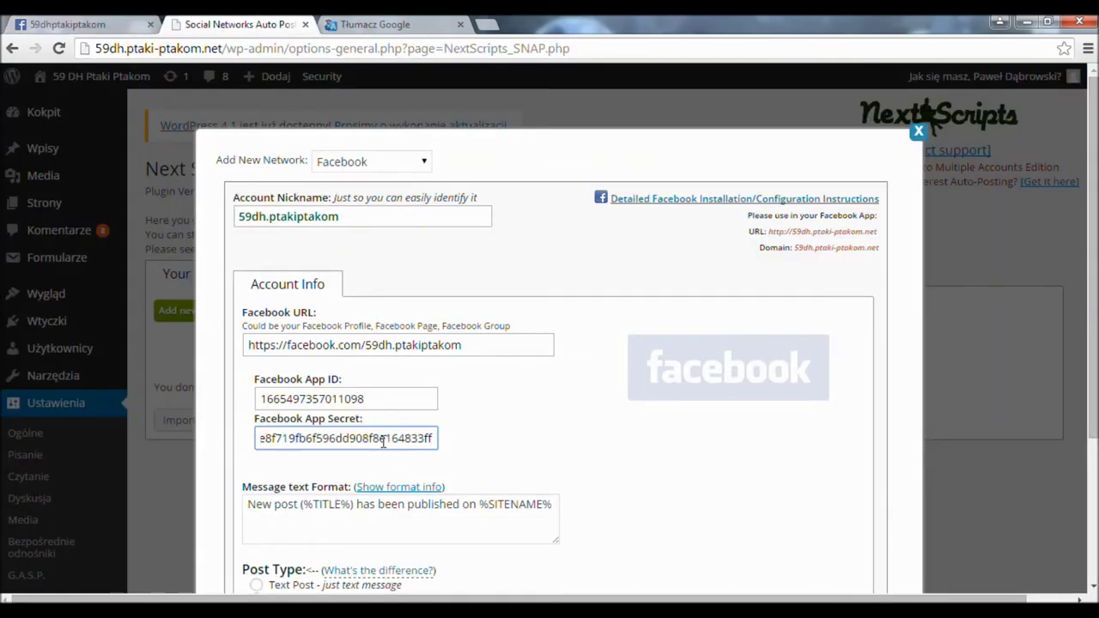
click(383, 515)
scroll(258, 387, down, 5)
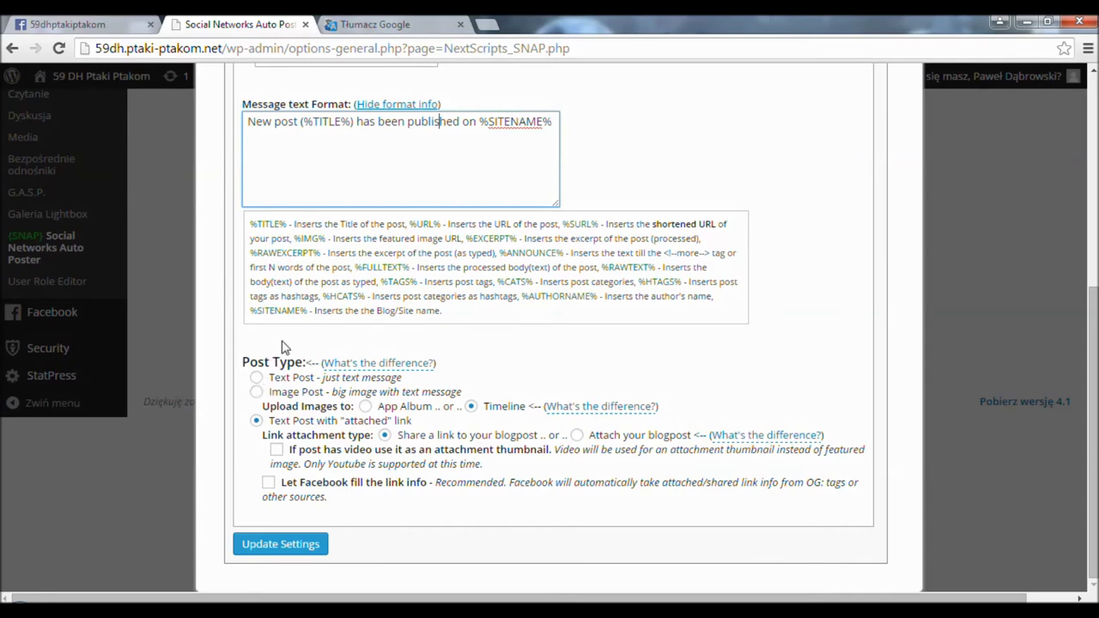
- Choose Image Post to Timeline, tick both link attachment options, and update the settings
click(256, 378)
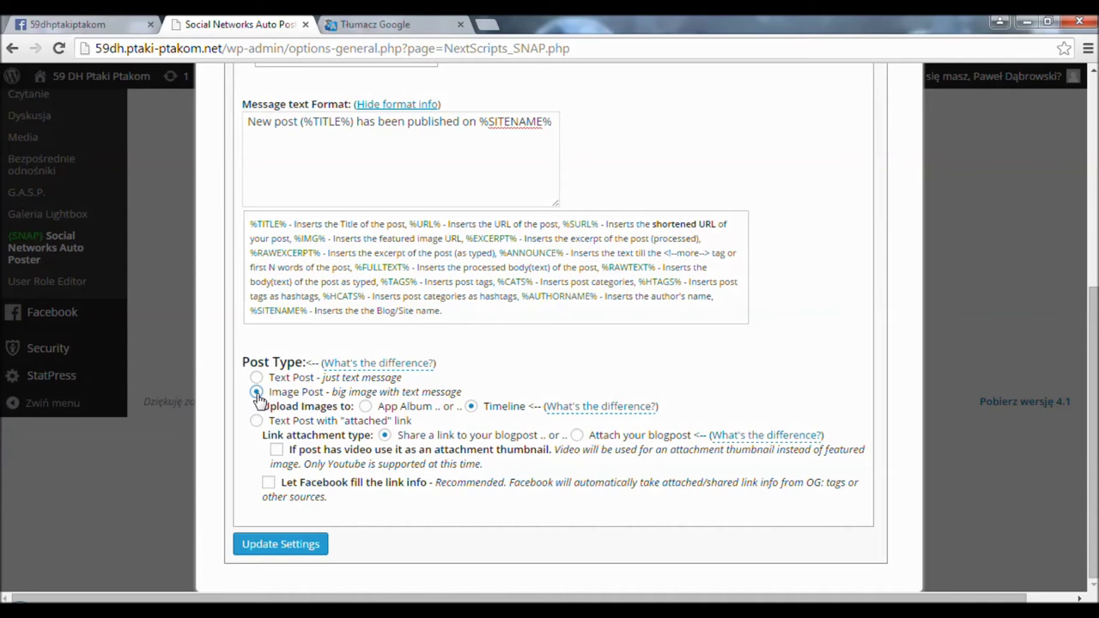
click(256, 420)
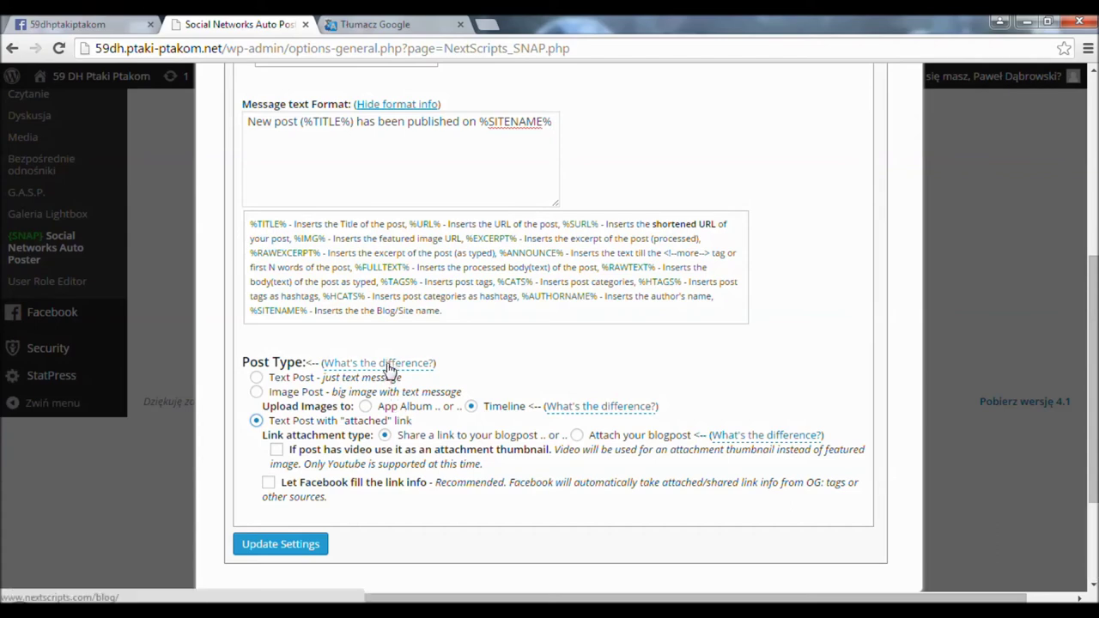
click(257, 393)
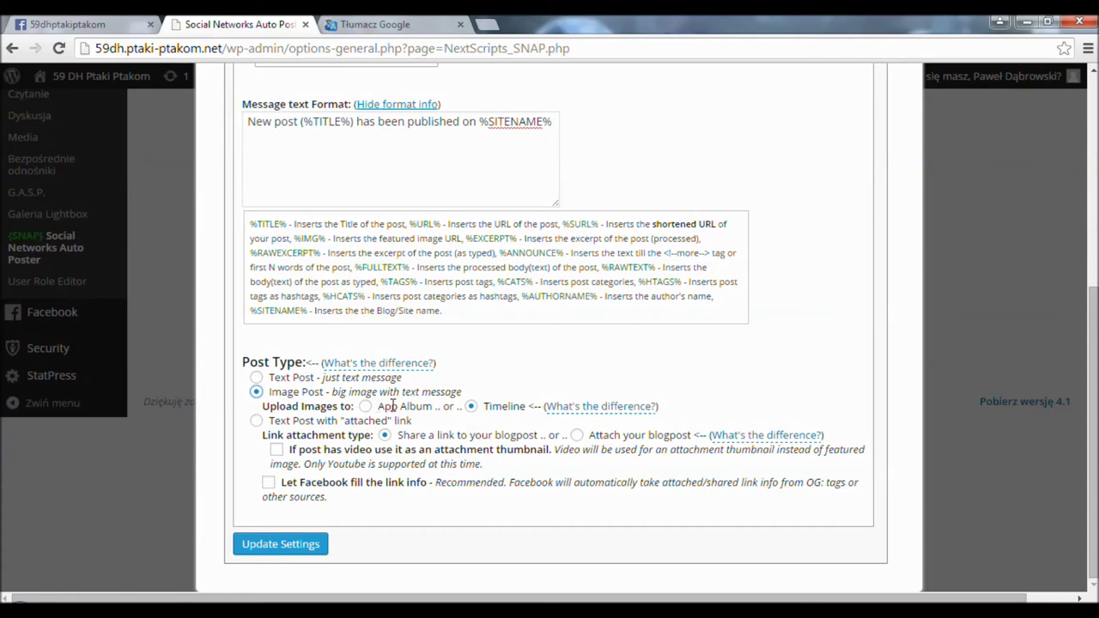
drag(448, 406, 369, 407)
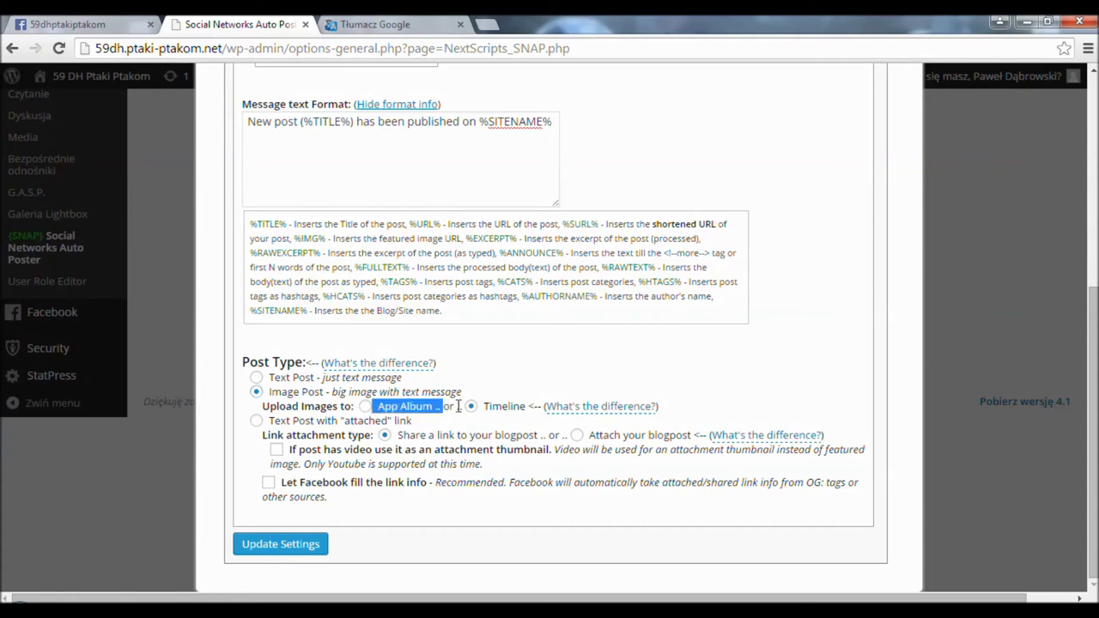
drag(526, 411, 486, 401)
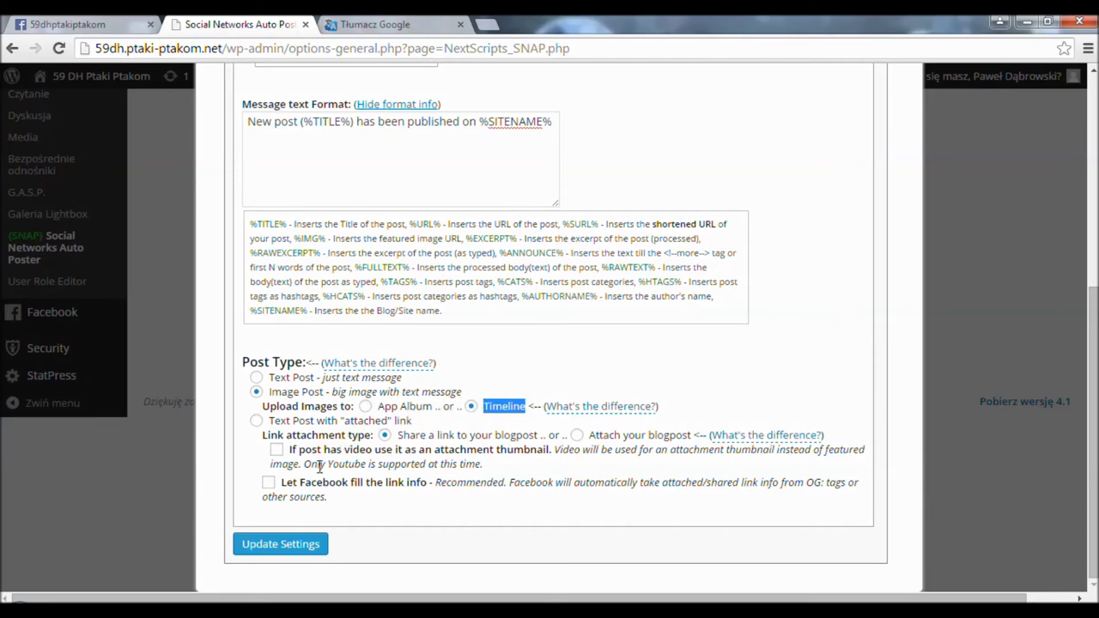
click(269, 483)
click(278, 453)
click(268, 544)
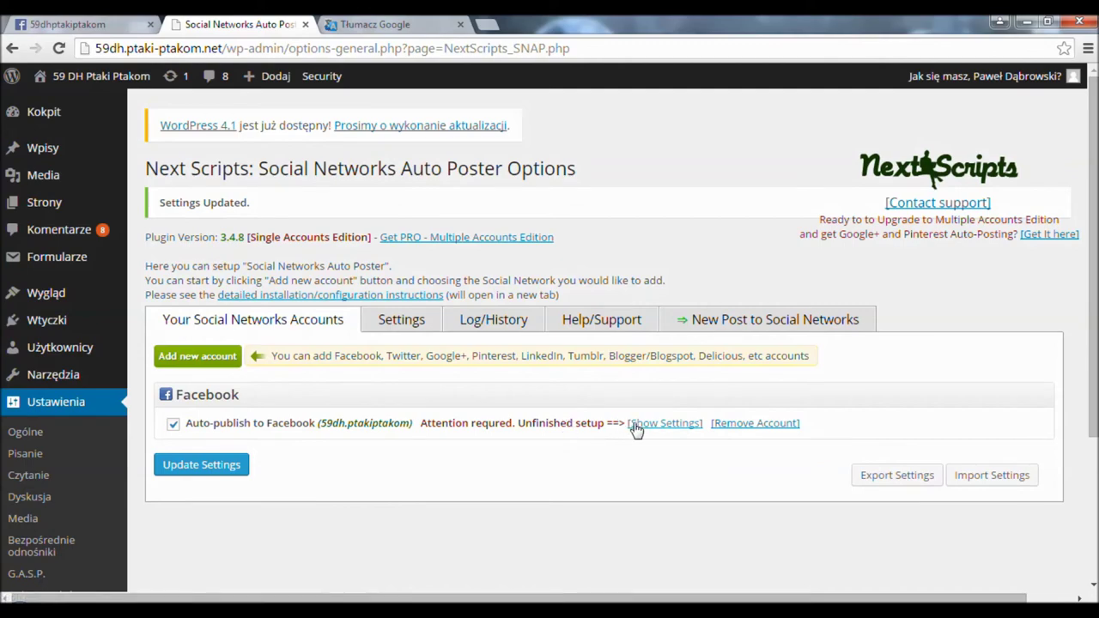
- Expand the Facebook account's settings and start authorizing it with Facebook
click(636, 425)
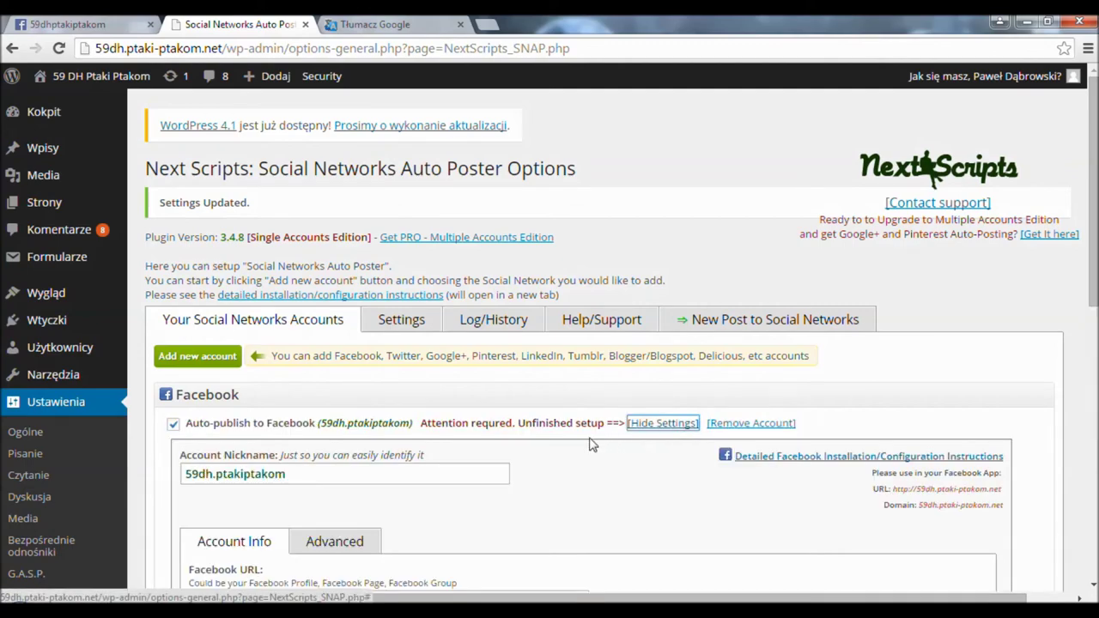
scroll(591, 444, down, 5)
scroll(591, 444, down, 3)
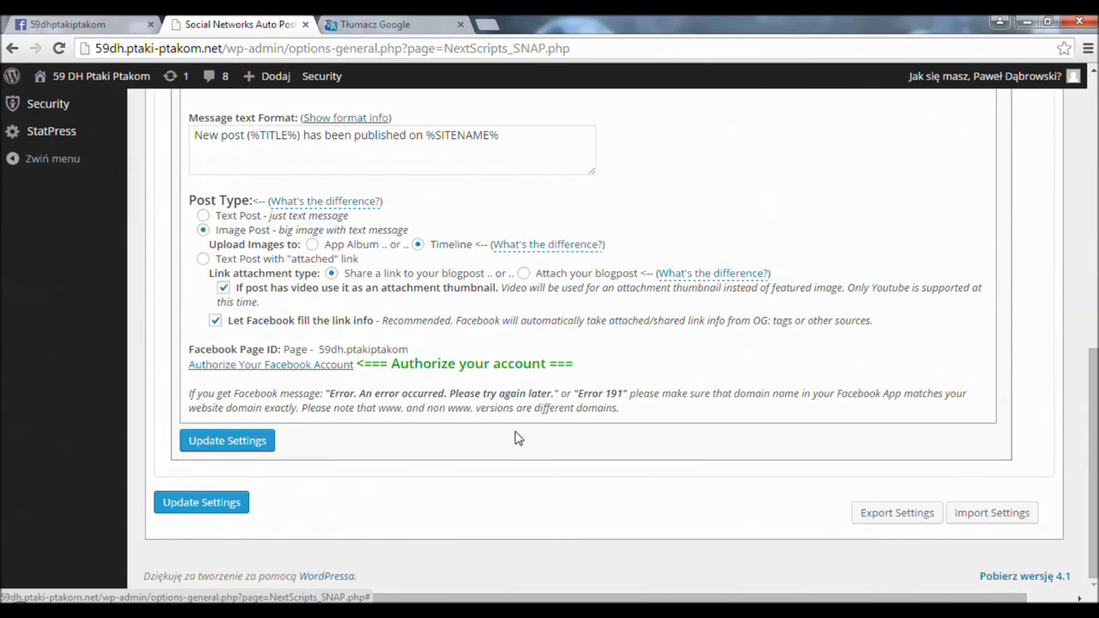
click(312, 367)
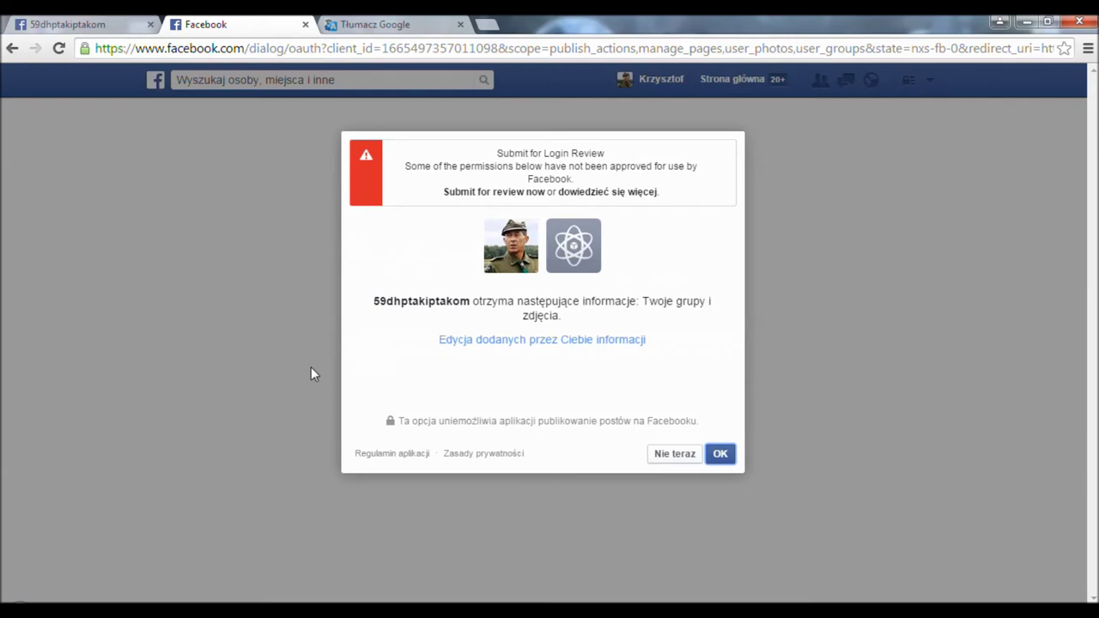
- Accept groups and photos access, set the post audience to Publiczne, and allow page management
click(723, 455)
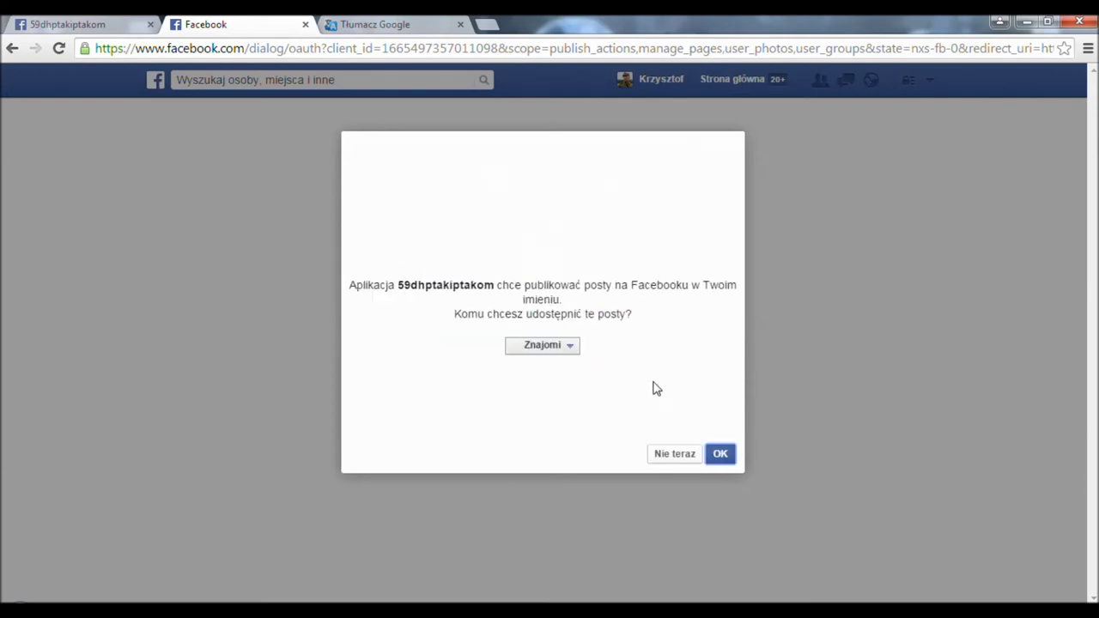
click(563, 346)
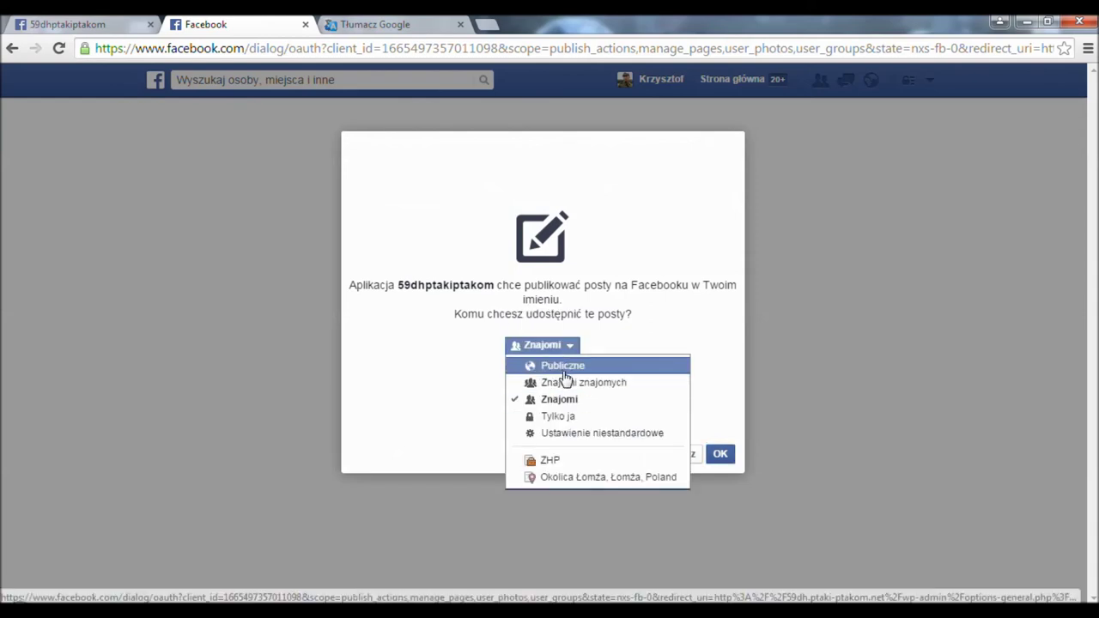
click(563, 367)
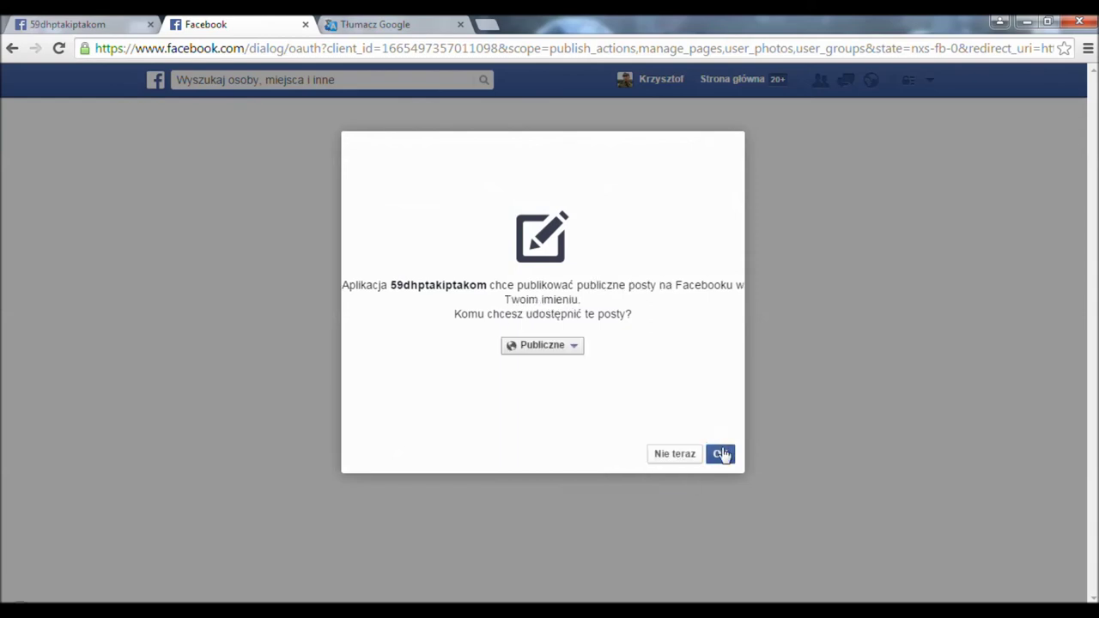
click(724, 456)
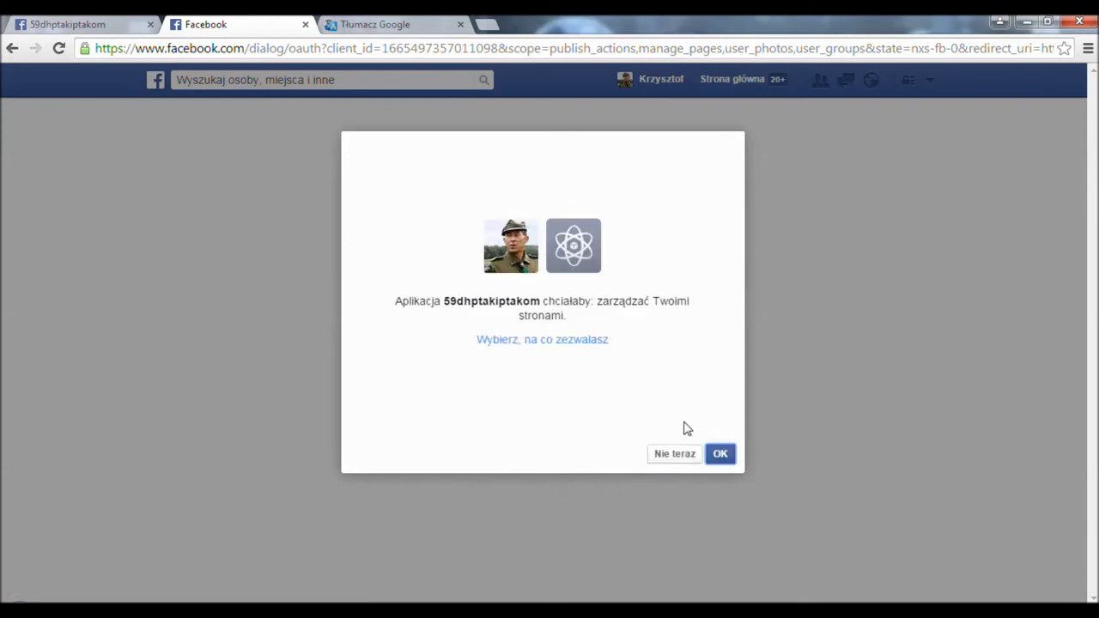
click(721, 455)
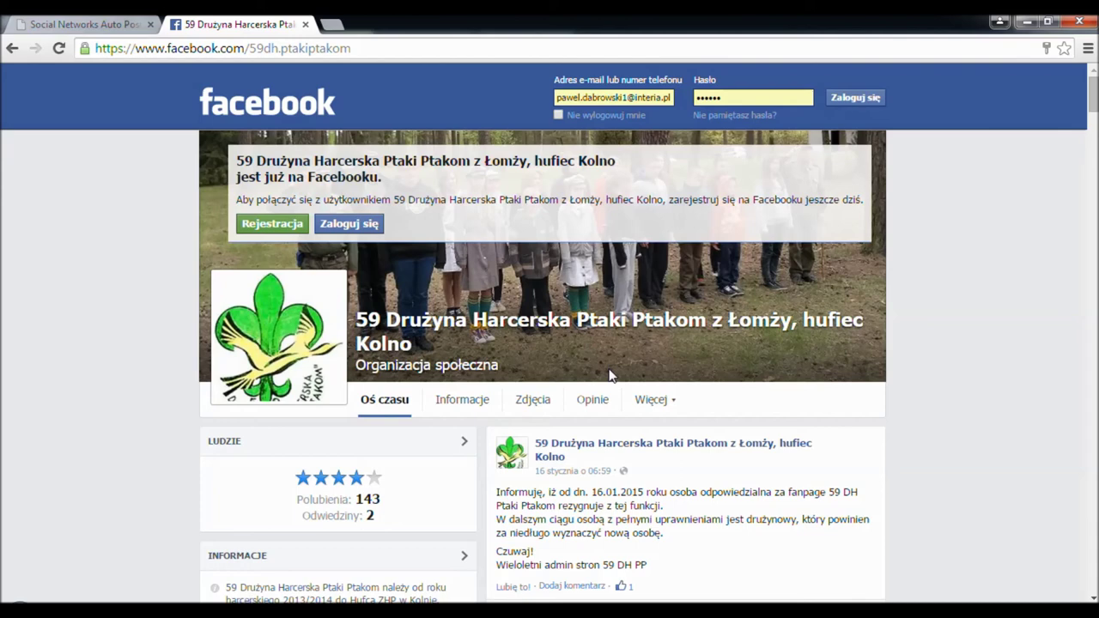
- Submit a test post to Facebook from SNAP and dismiss the success message
click(86, 24)
scroll(292, 339, down, 6)
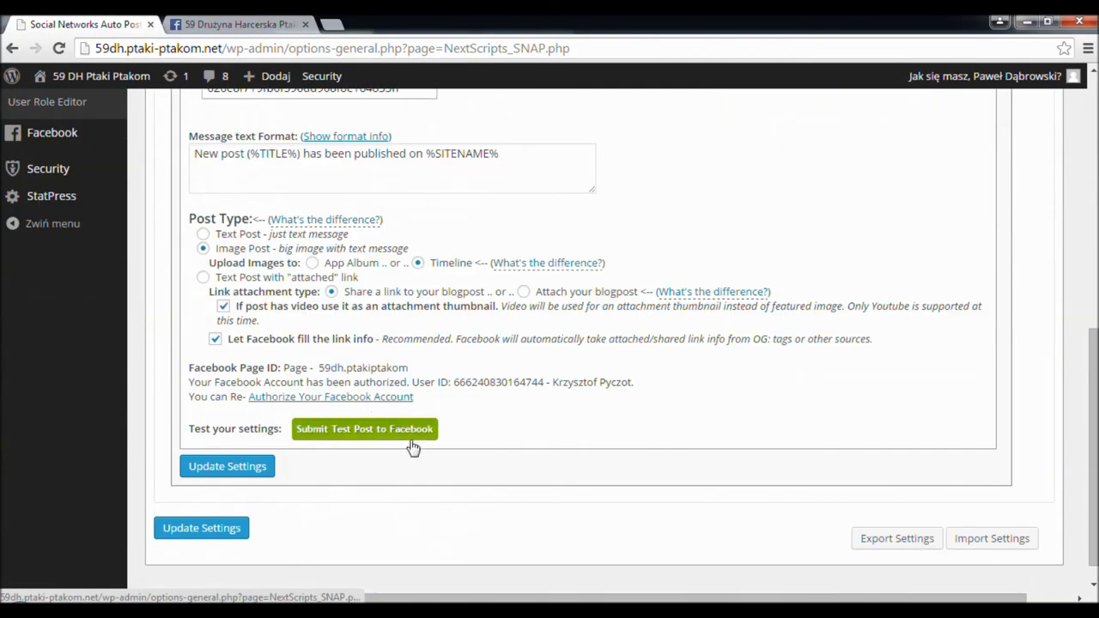
click(368, 438)
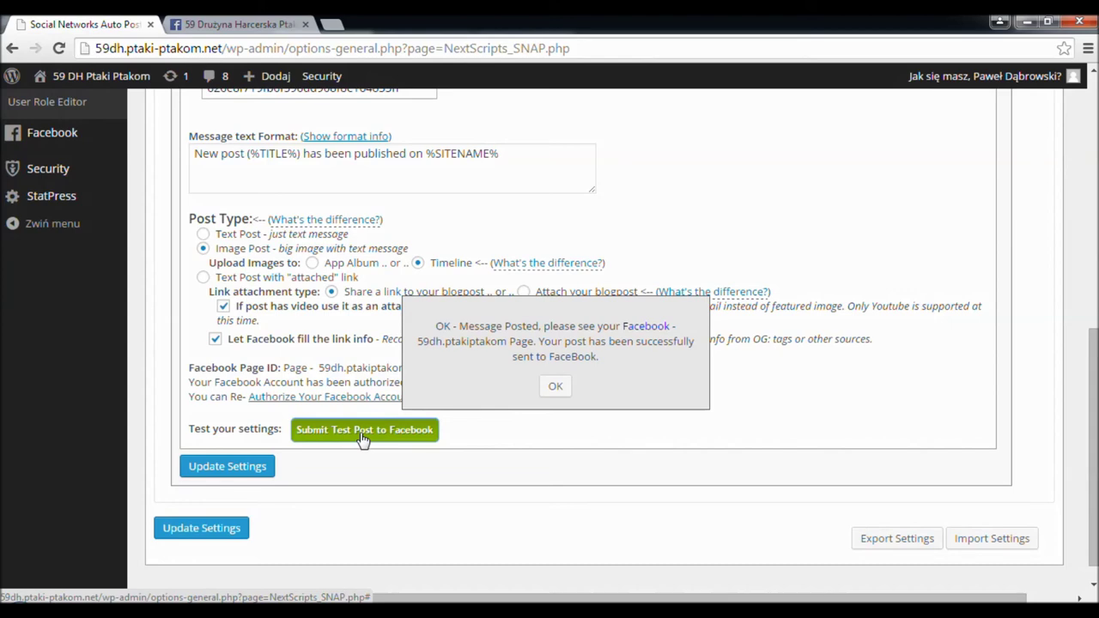
click(557, 392)
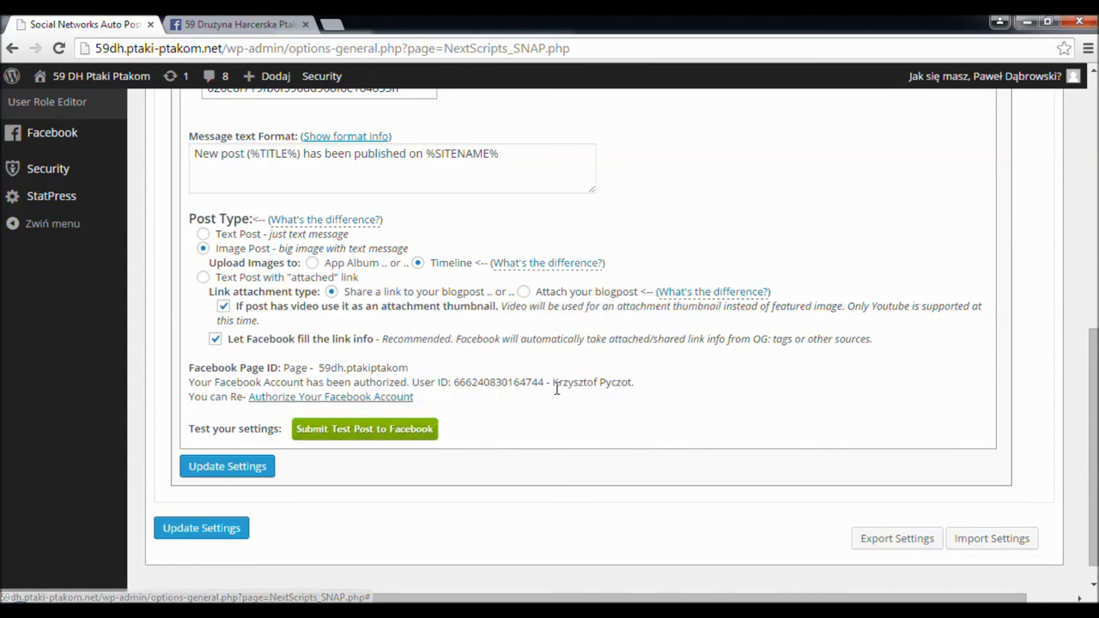
- Reload the Facebook page in its tab
click(263, 27)
click(292, 50)
key(Return)
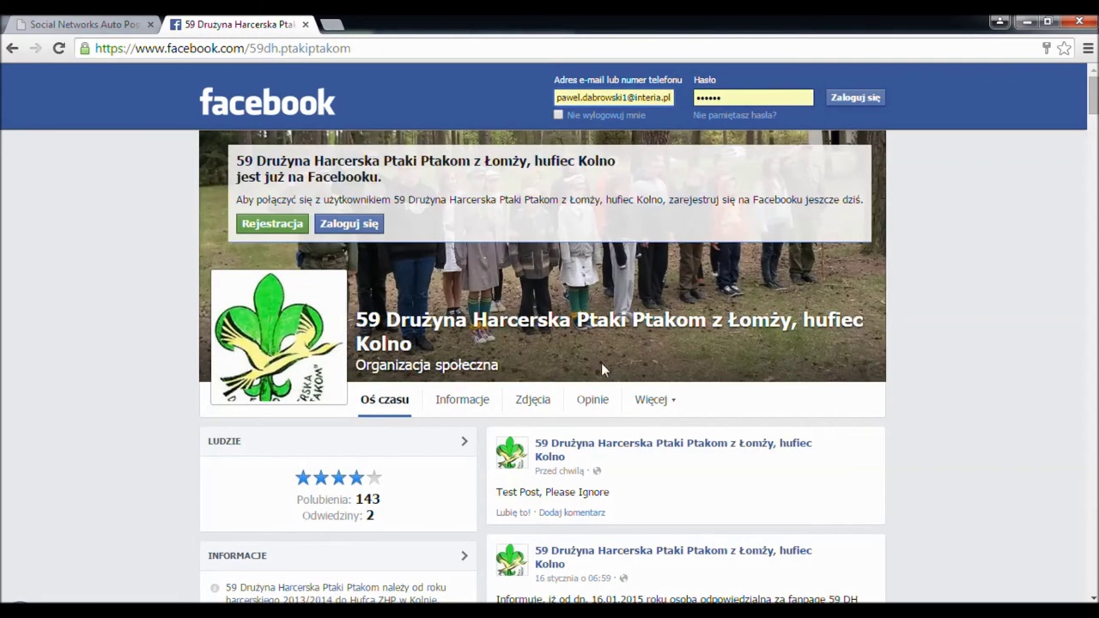
- Check the test post on the Facebook page, then select the SNAP message template text
scroll(601, 368, down, 2)
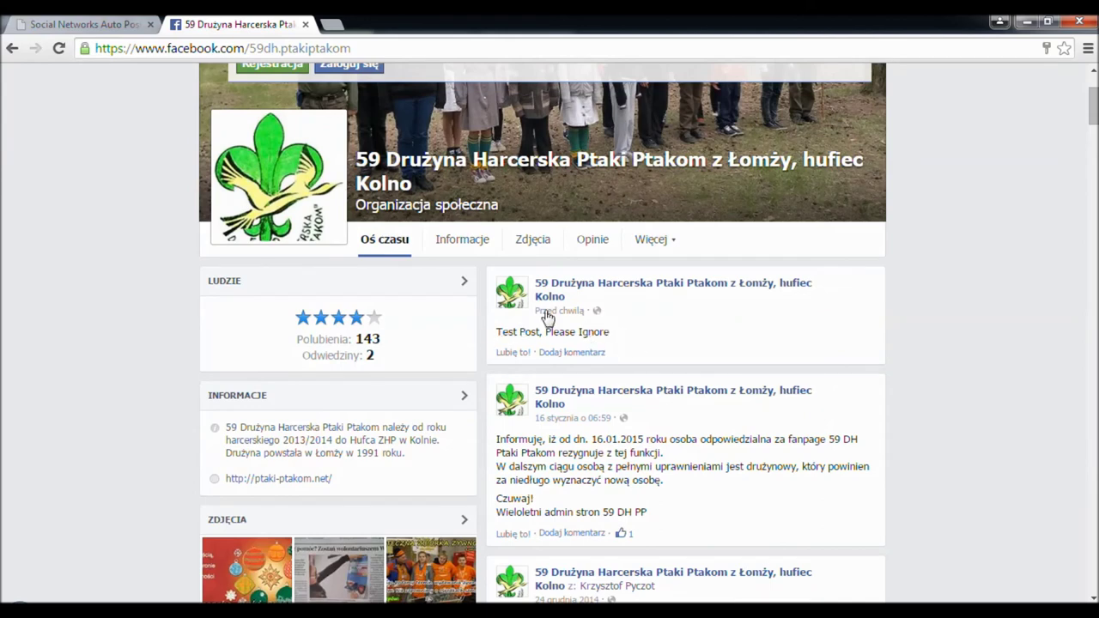
key(ctrl+Tab)
drag(187, 220, 306, 233)
drag(438, 275, 601, 336)
click(463, 254)
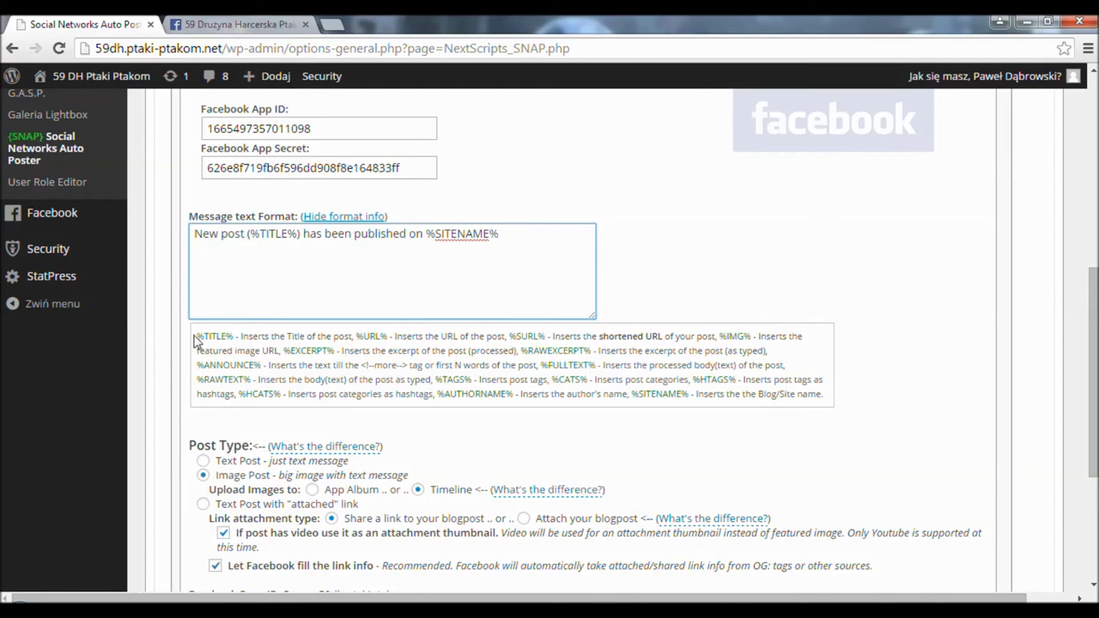
- Select the placeholder reference text below the Facebook message format
drag(195, 338, 750, 394)
click(667, 384)
drag(197, 337, 829, 395)
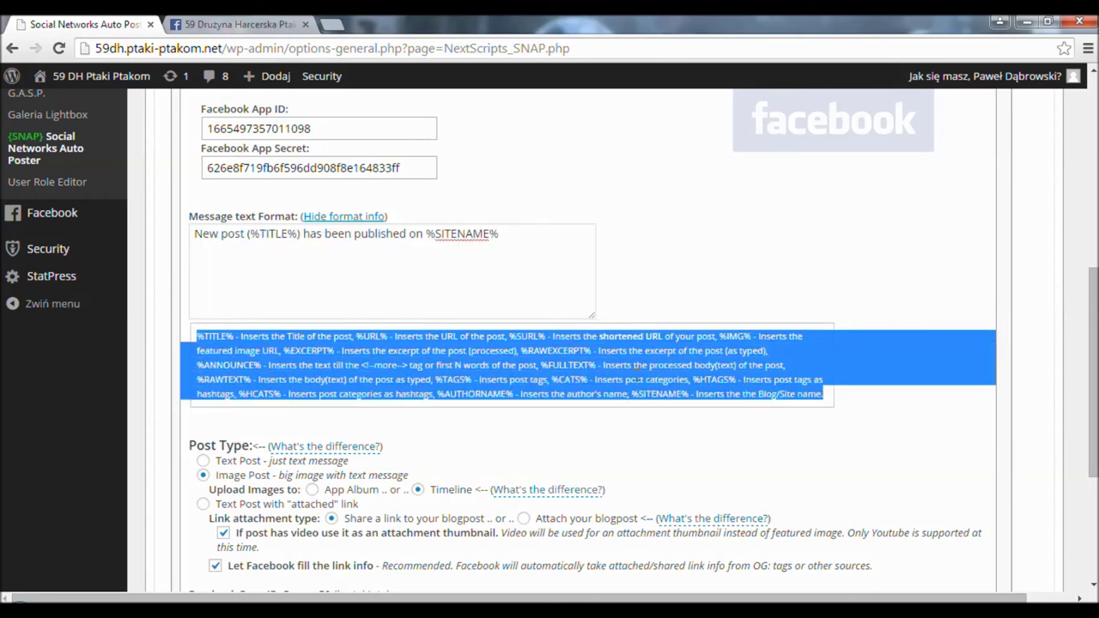
- Replace the Message text Format with the pasted Polish template and update the settings
click(477, 288)
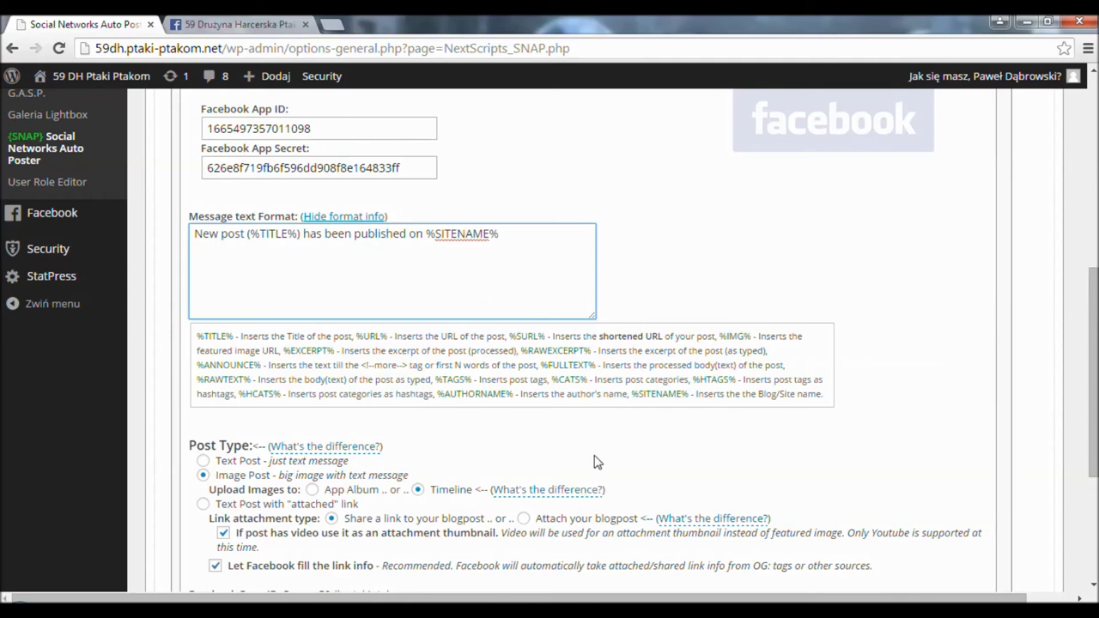
drag(559, 273, 248, 233)
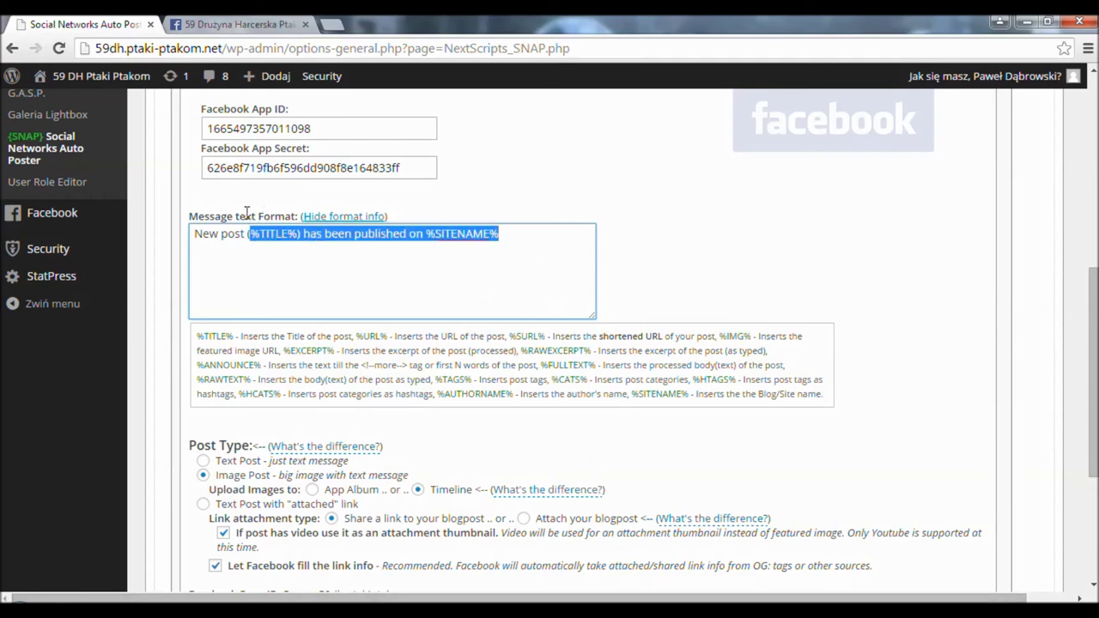
click(191, 242)
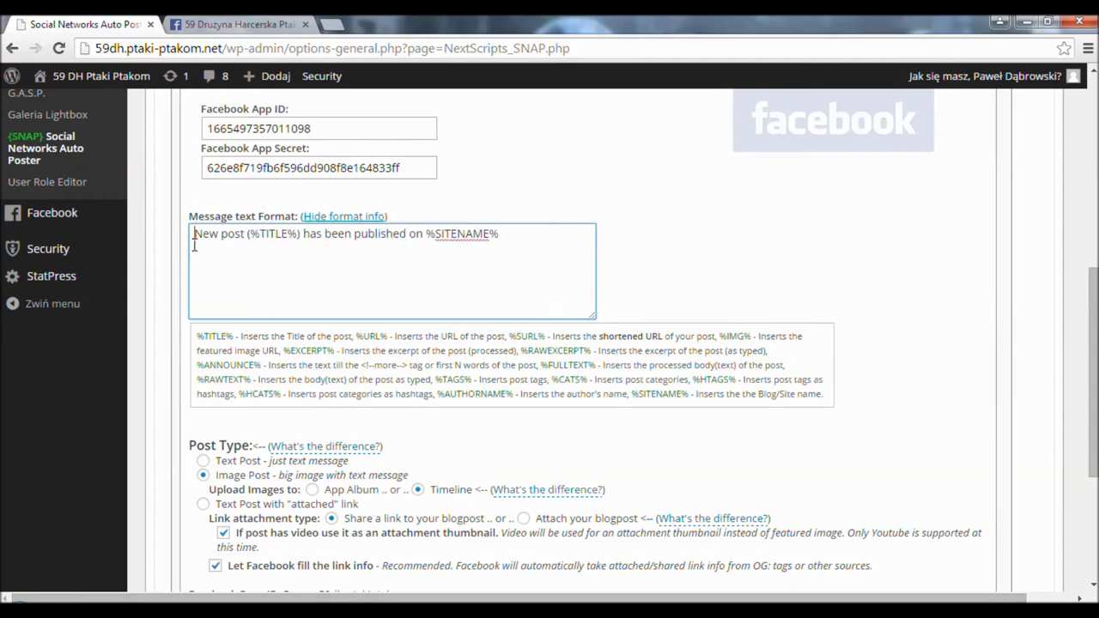
key(ctrl+a)
text(Na naszej stronie umieściliśmy nowy post pt. "%TITLE%". Aby go przeczytać przejdź na stronę:  %URL%)
scroll(361, 415, down, 3)
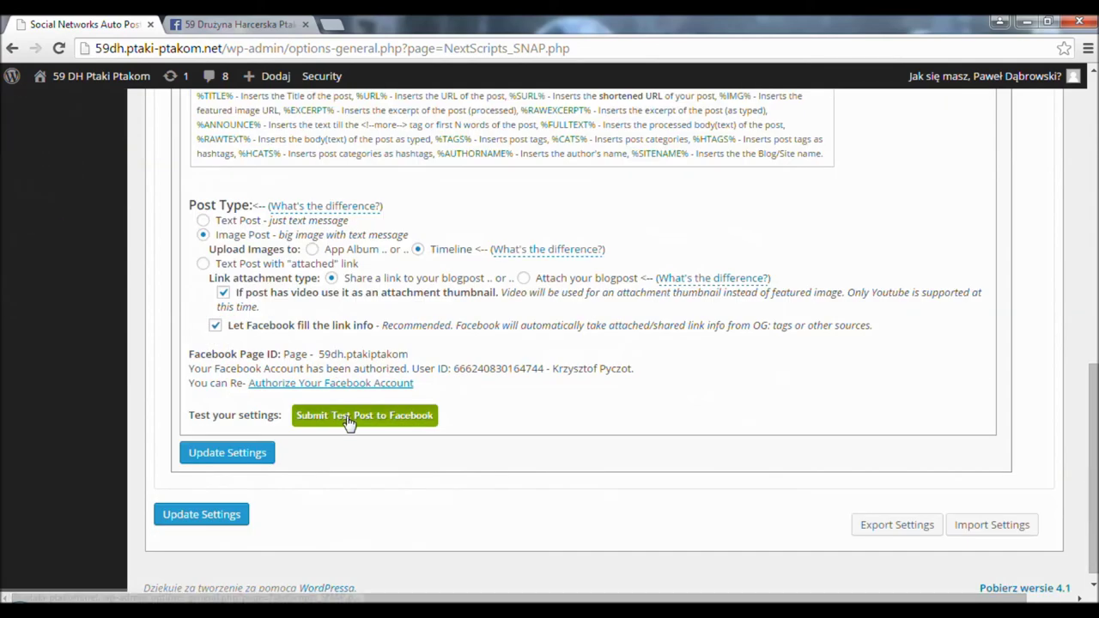
click(228, 453)
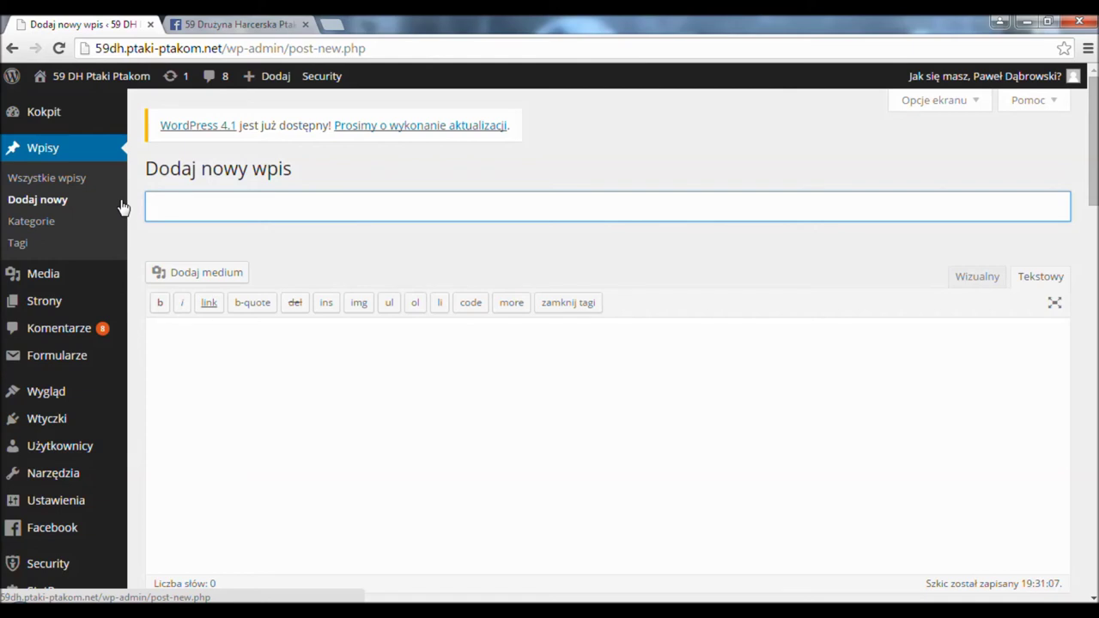
- Title the post 'Testowy' and write 'Lorem Ipsum ;-)' in the visual editor body
text(estowy)
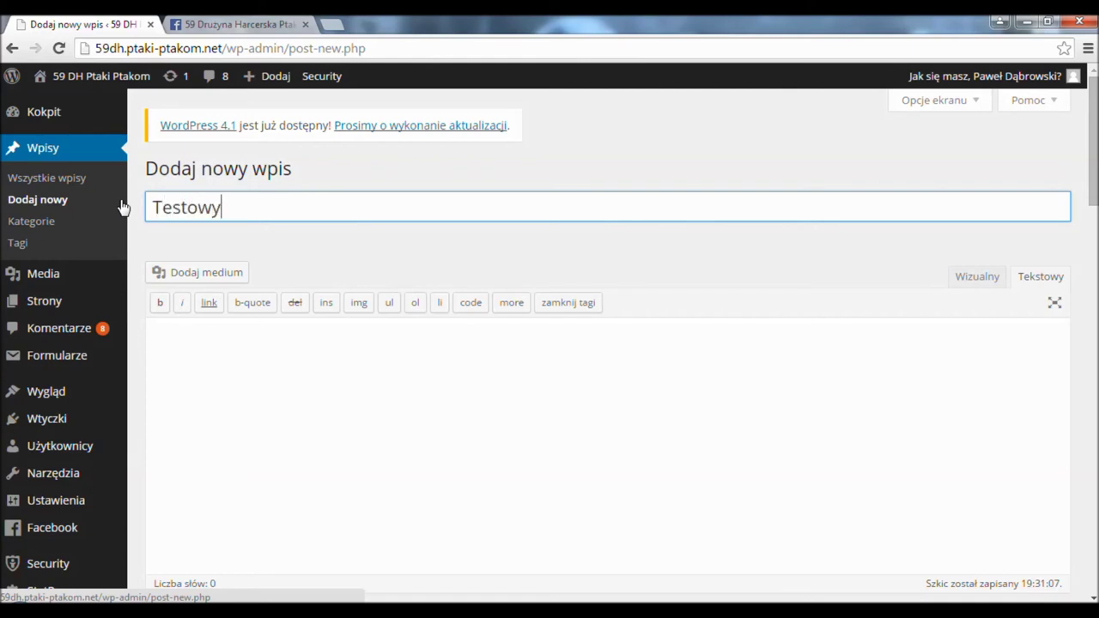
click(974, 278)
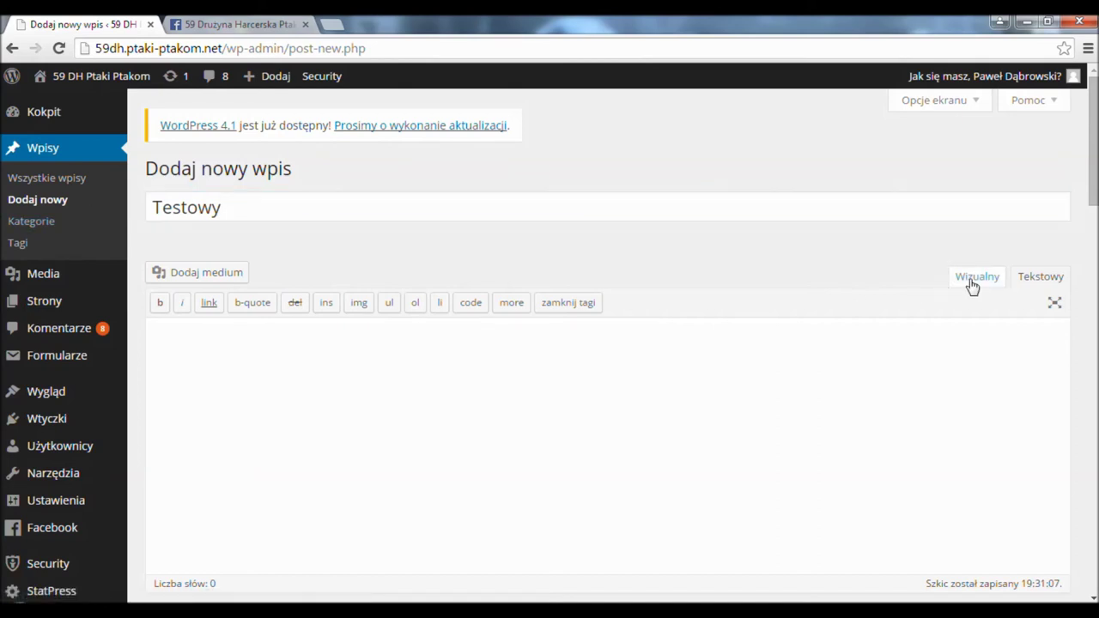
click(310, 384)
text(Lo)
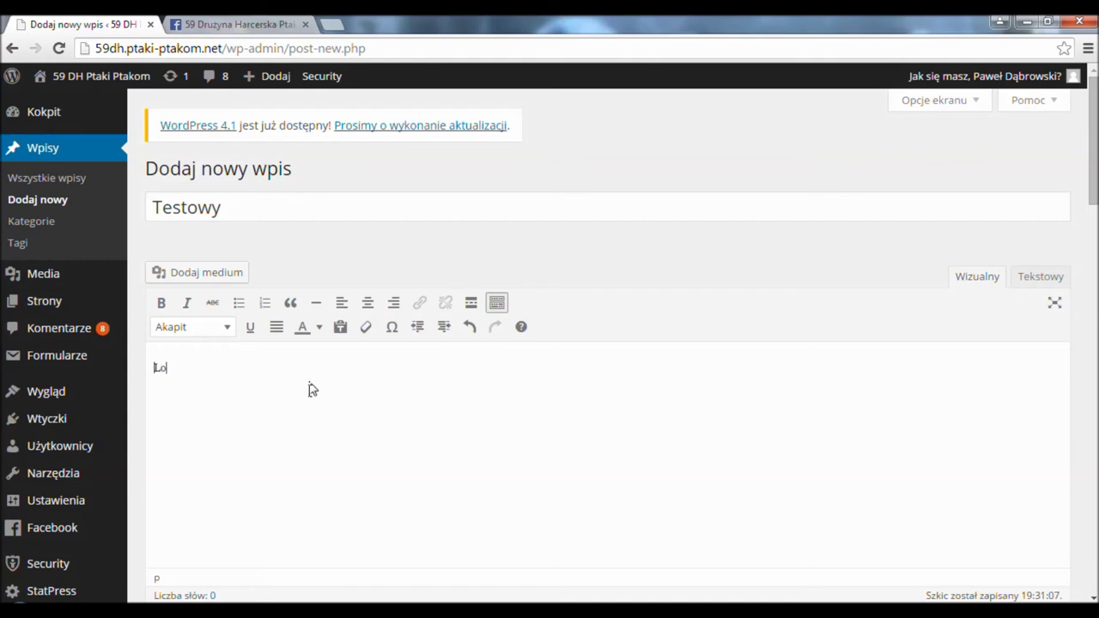
text(rem Ipsum ;-))
- Publish the Testowy post with Opublikuj
scroll(618, 344, down, 15)
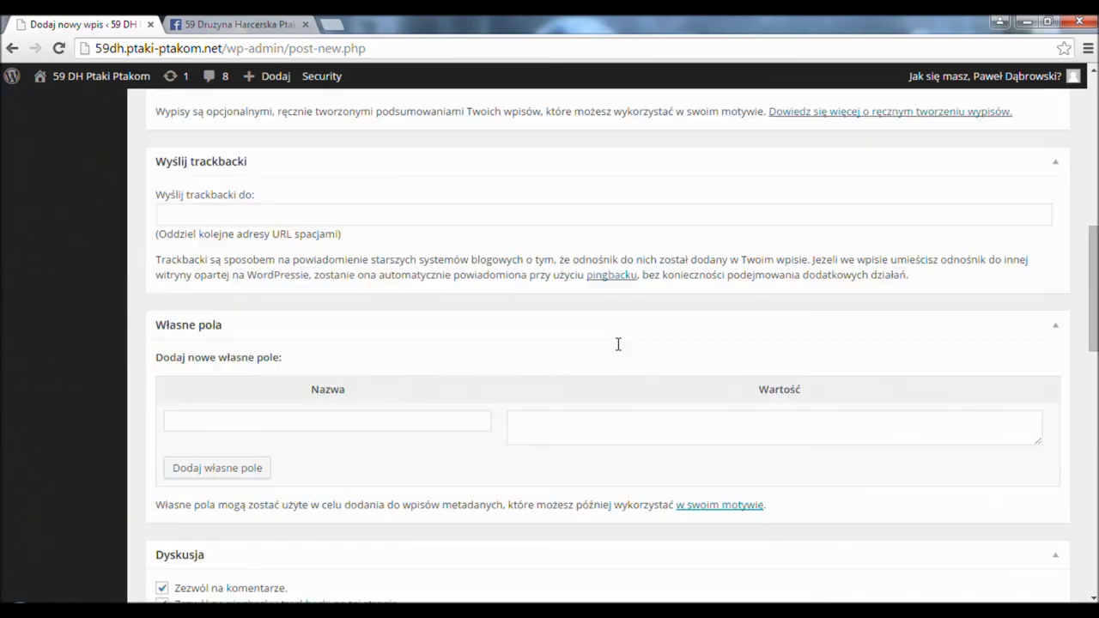
scroll(944, 378, down, 2)
click(1035, 335)
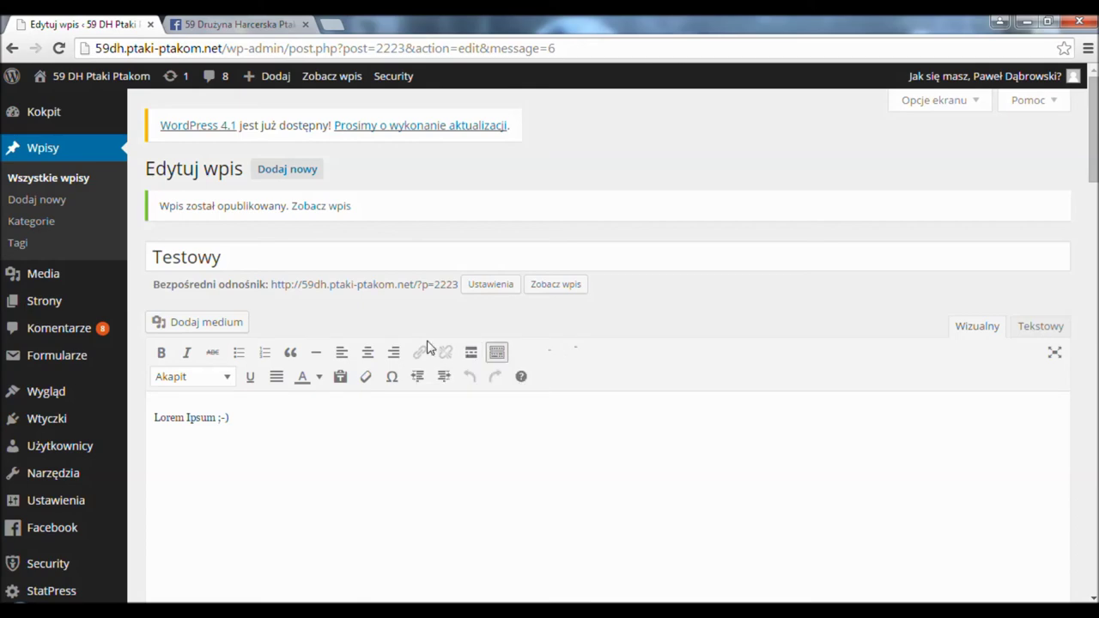
- Repost Testowy to Facebook from the SNAP Post Options and acknowledge the success message
scroll(311, 325, down, 20)
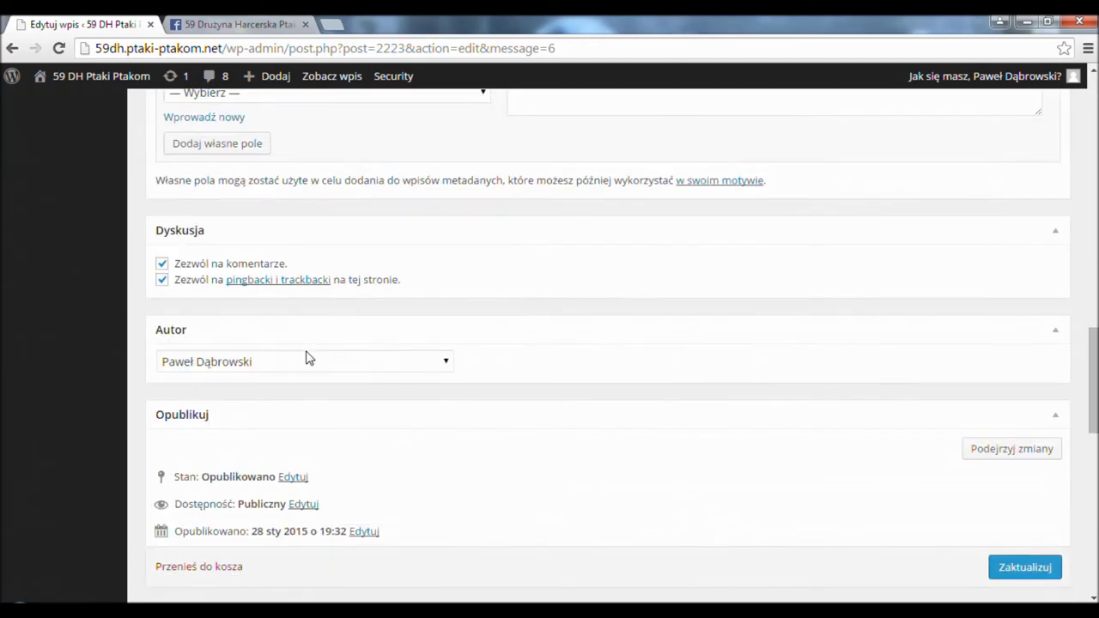
scroll(360, 391, down, 1)
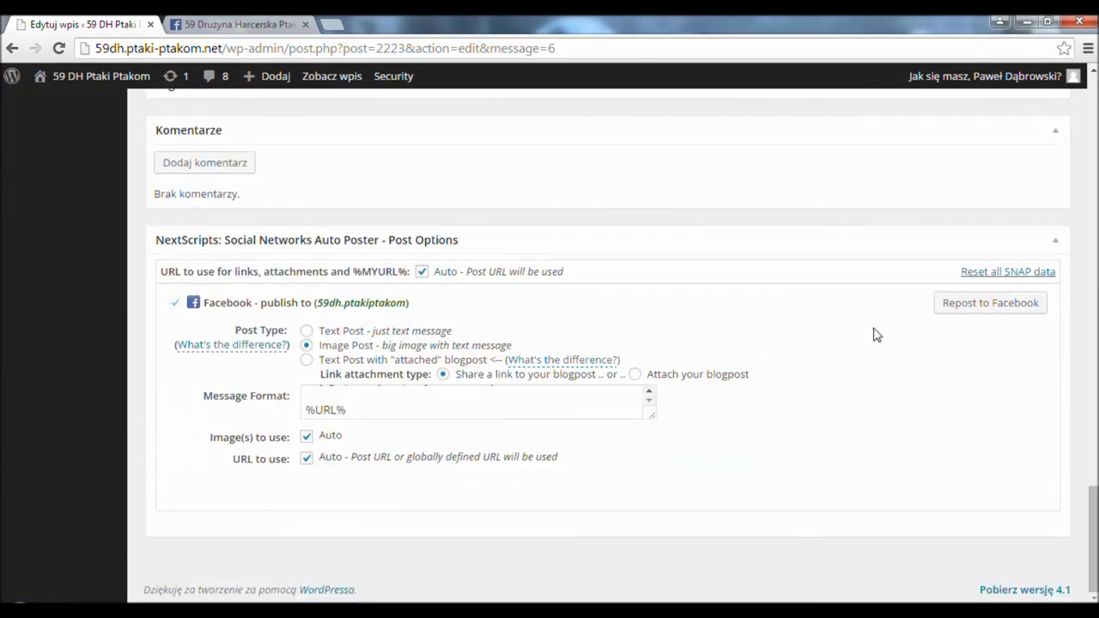
click(1008, 306)
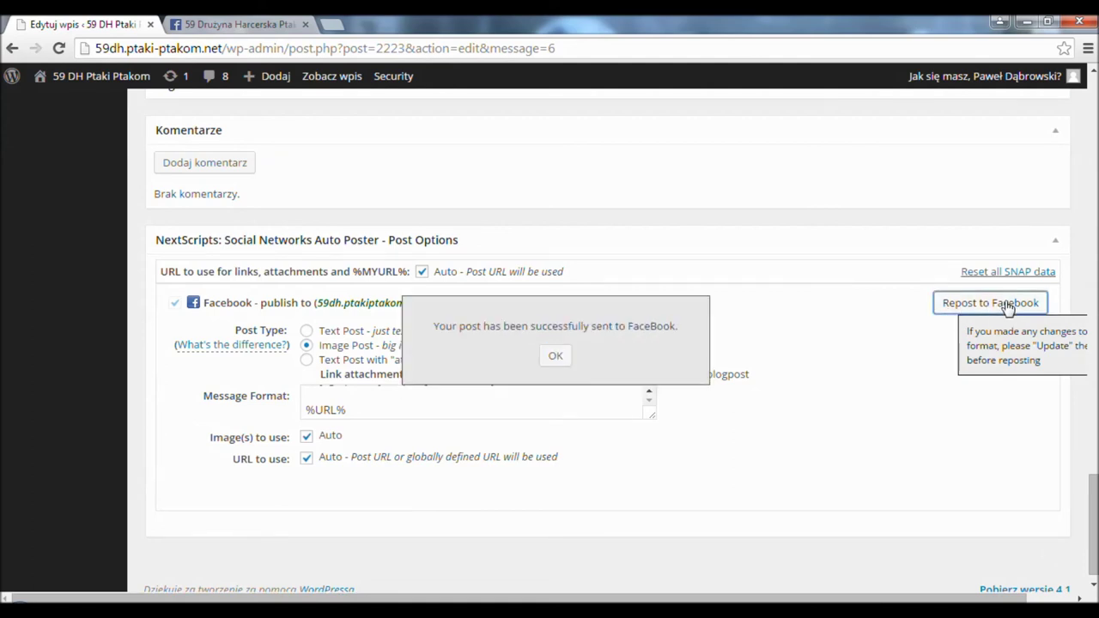
click(554, 356)
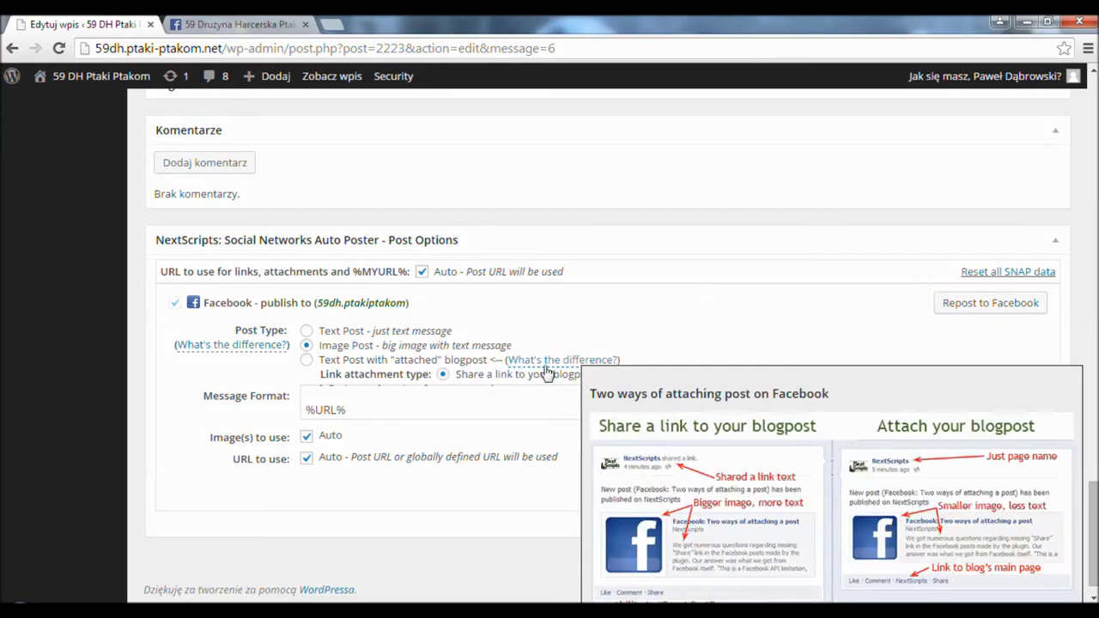
click(187, 24)
- Reload the Facebook page, find the Testowy announcement in the feed, and follow its link
click(194, 48)
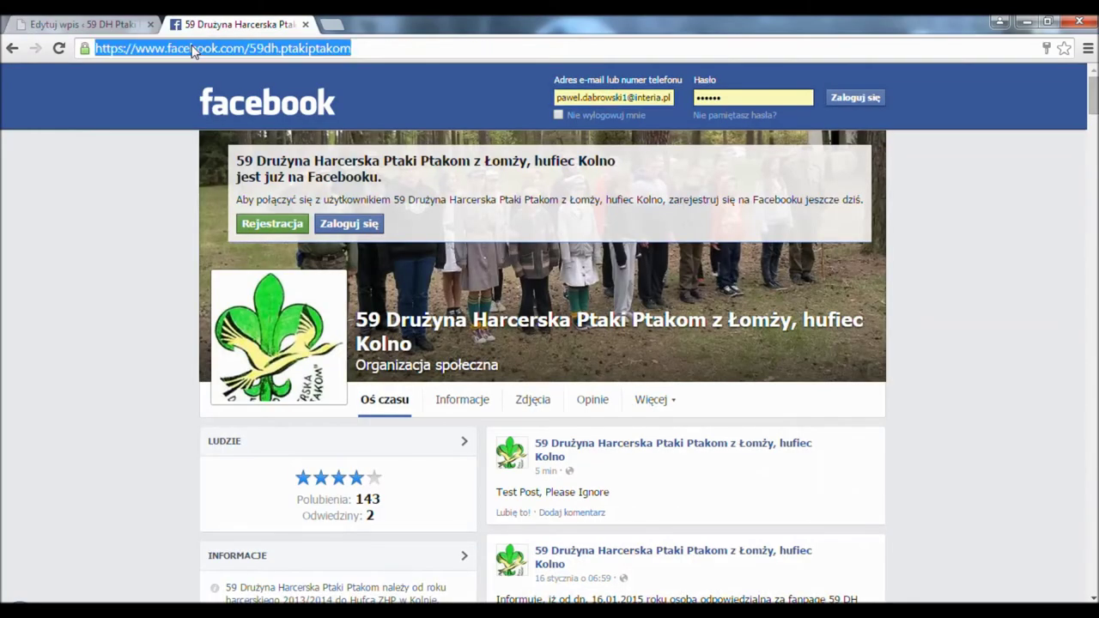
key(Return)
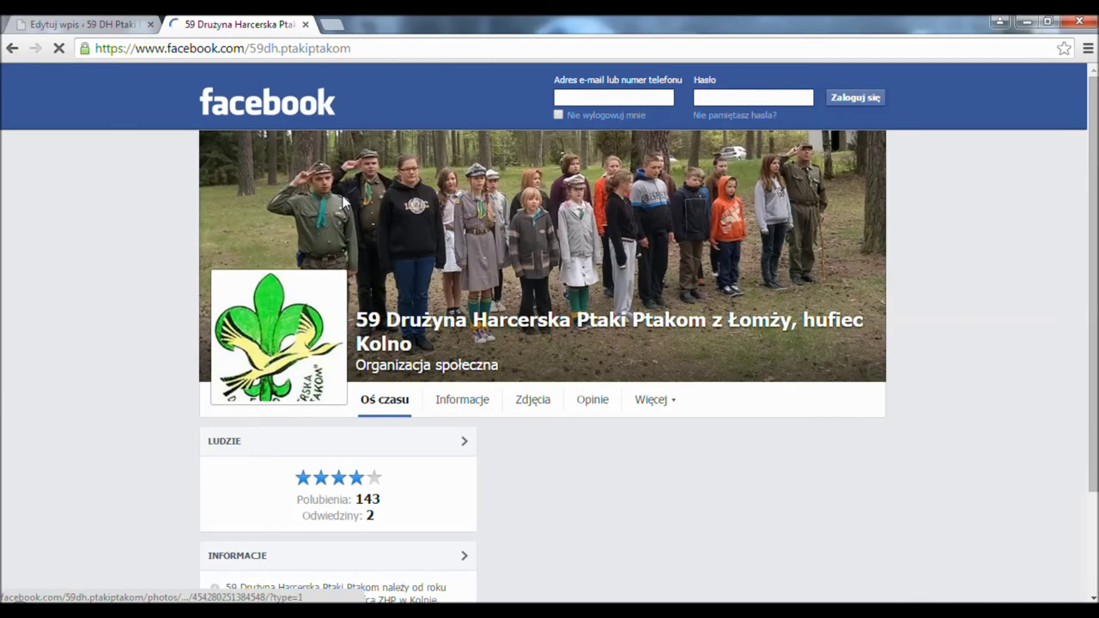
scroll(739, 487, down, 1)
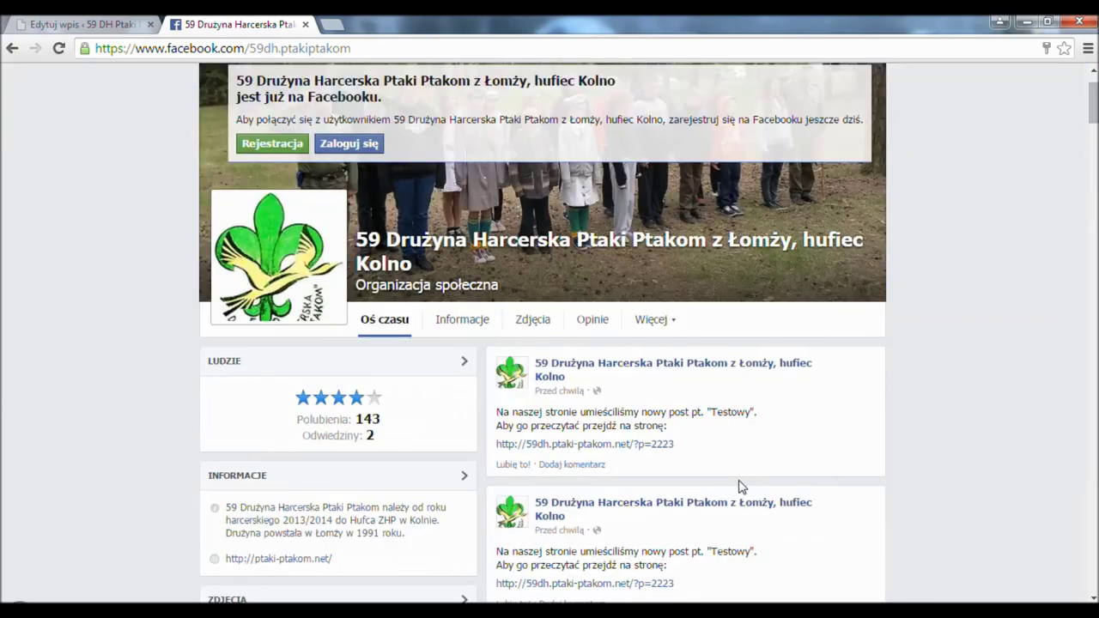
click(615, 452)
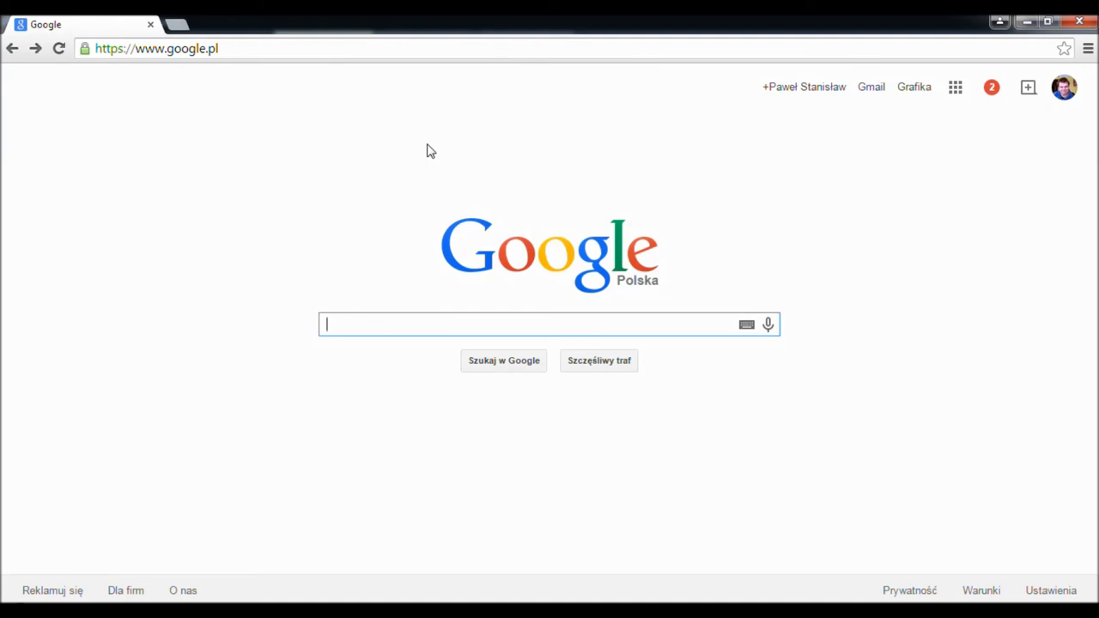
- Search Google for 'Facebook like box' and open the Facebook Developers Like Box result
text(Fac)
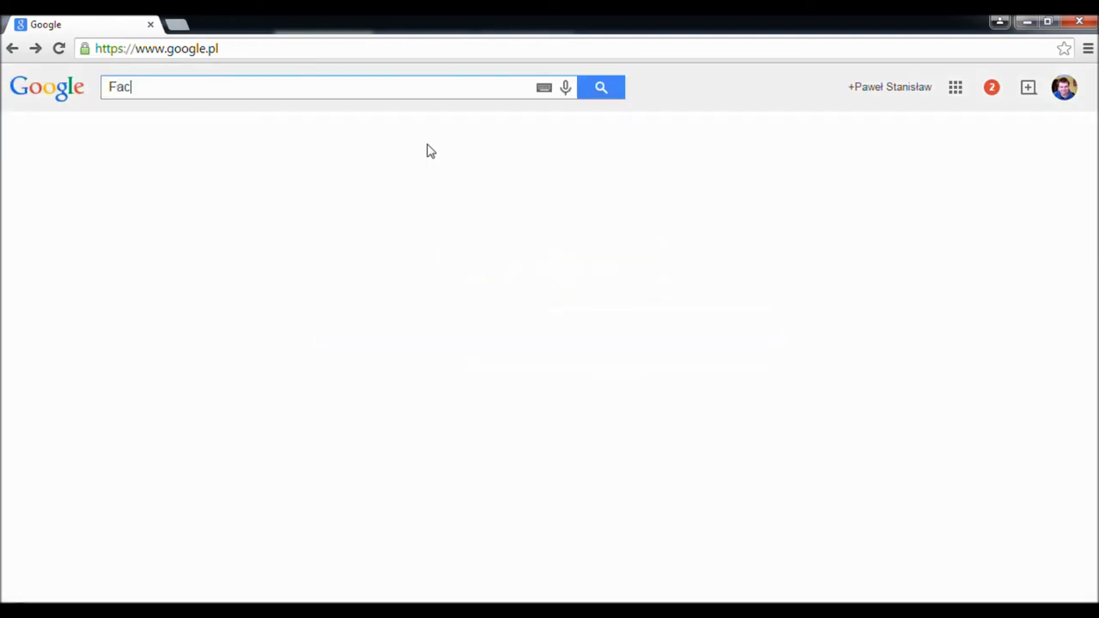
text(ebook like box)
key(Return)
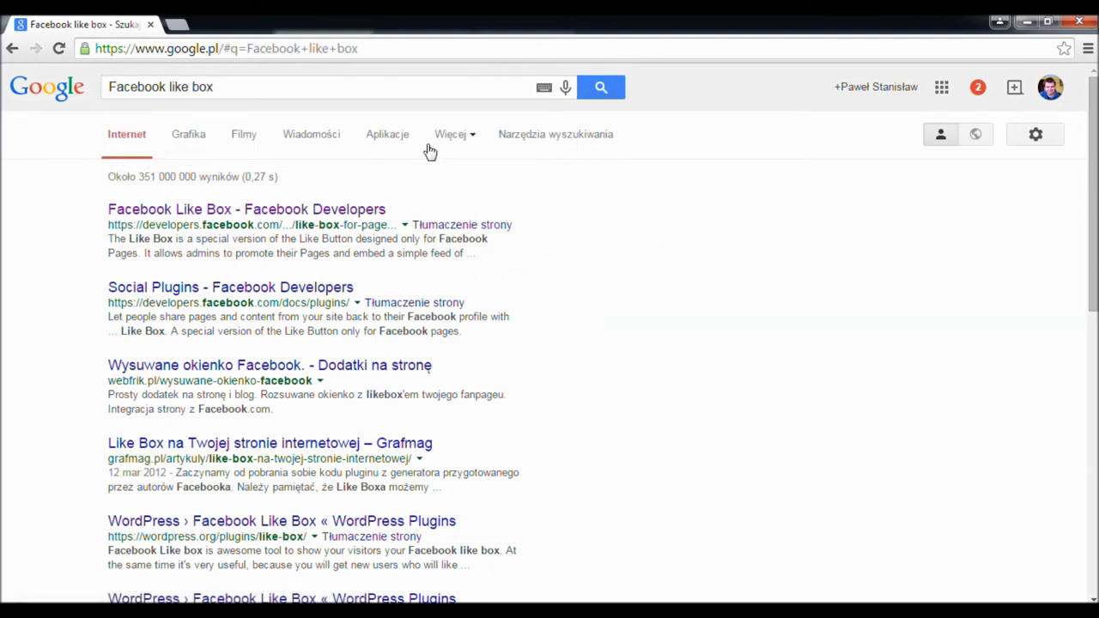
click(322, 214)
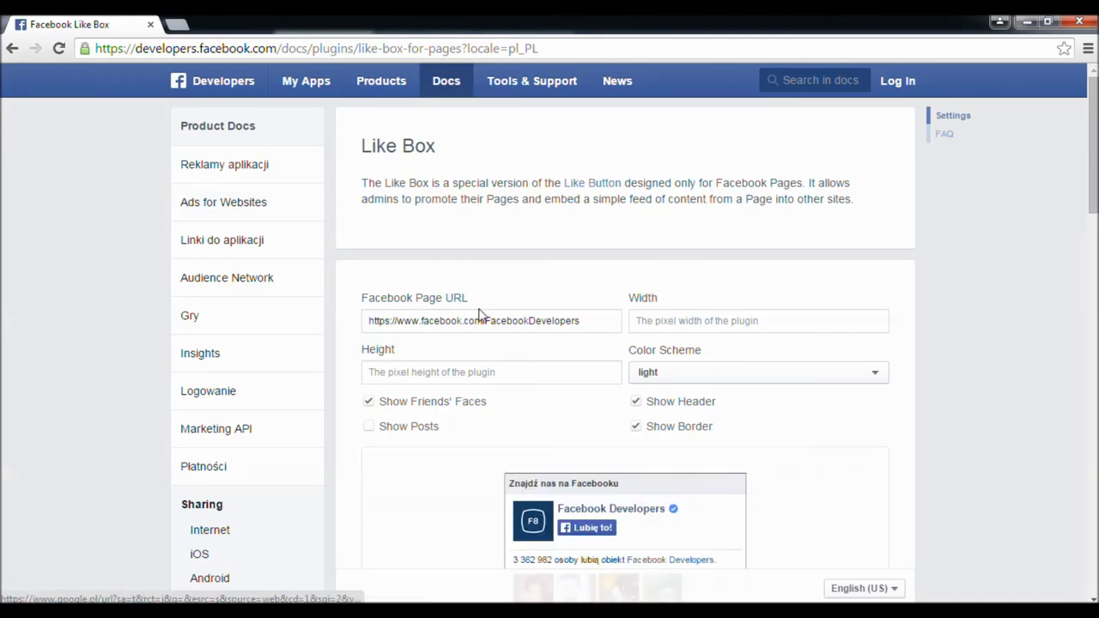
- Change the Like Box page URL to the 59dh.ptakiptakom fanpage
drag(482, 321, 598, 324)
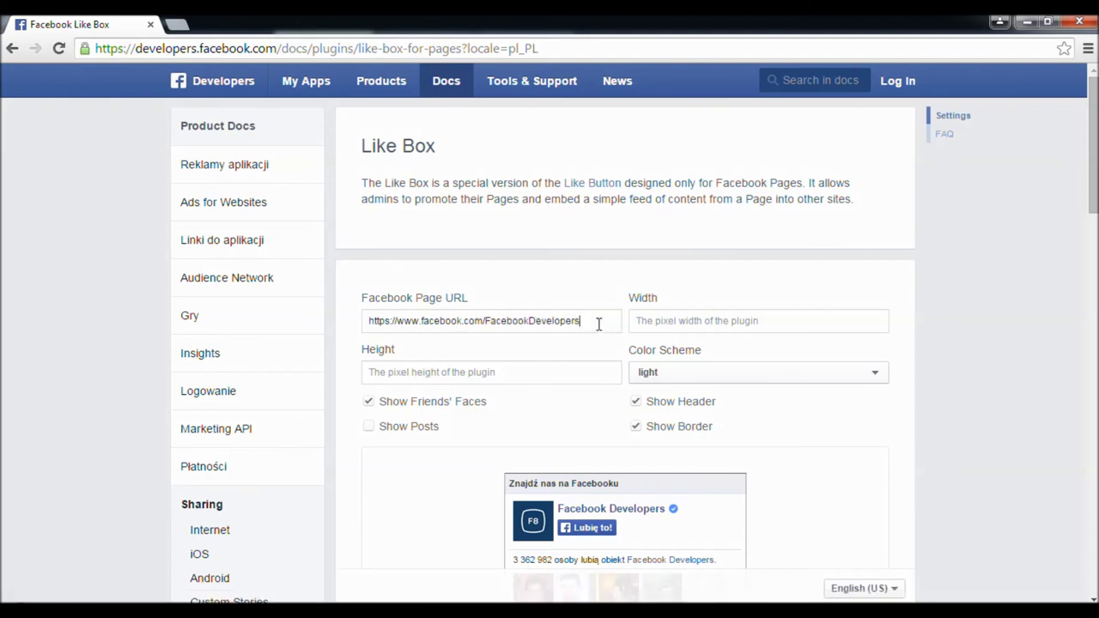
key(BackSpace)
key(BackSpace)
key(BackSpace)
key(BackSpace)
key(BackSpace)
key(BackSpace)
key(BackSpace)
key(BackSpace)
key(BackSpace)
key(BackSpace)
key(BackSpace)
key(BackSpace)
key(BackSpace)
key(BackSpace)
text(59dh.ptaki-p)
key(BackSpace)
key(BackSpace)
text(ptakom)
key(Tab)
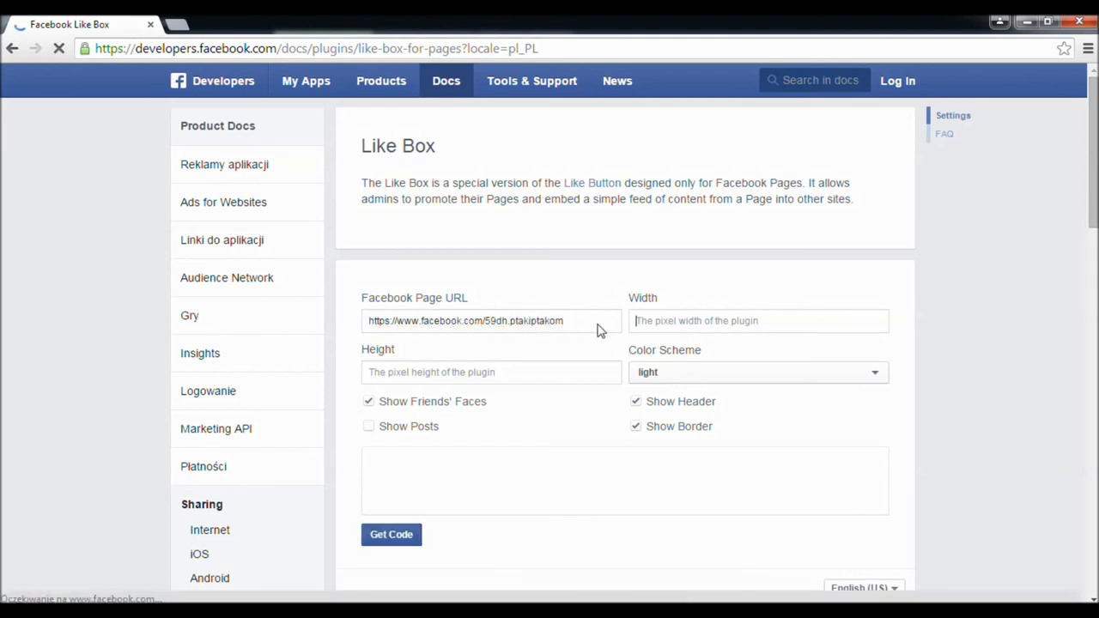
- Set the Like Box width to 500 and height to 50
text(500)
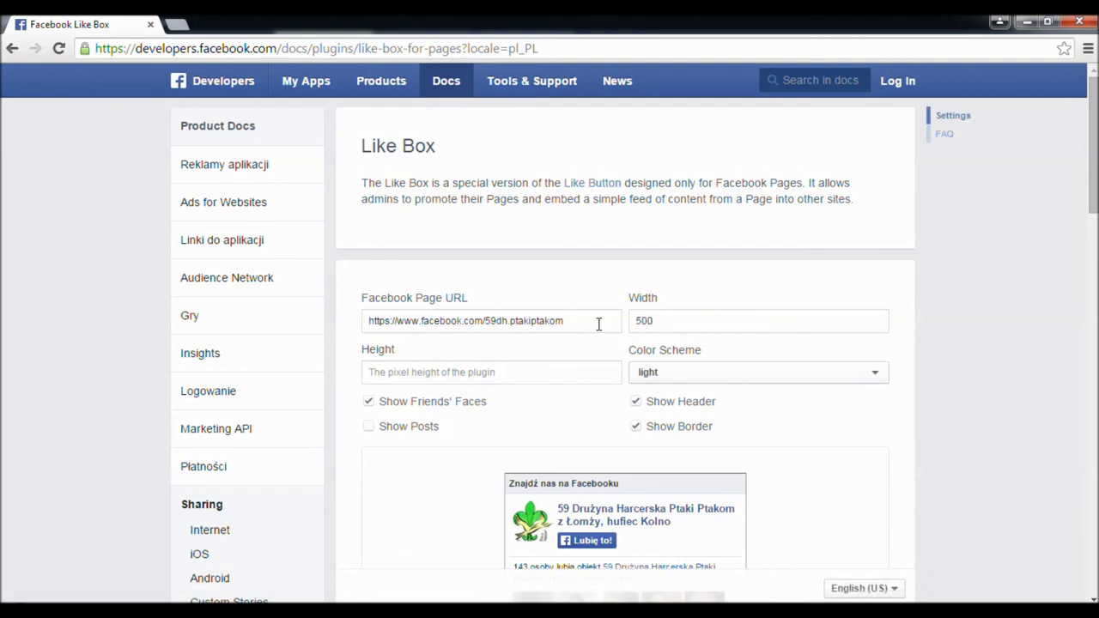
click(555, 374)
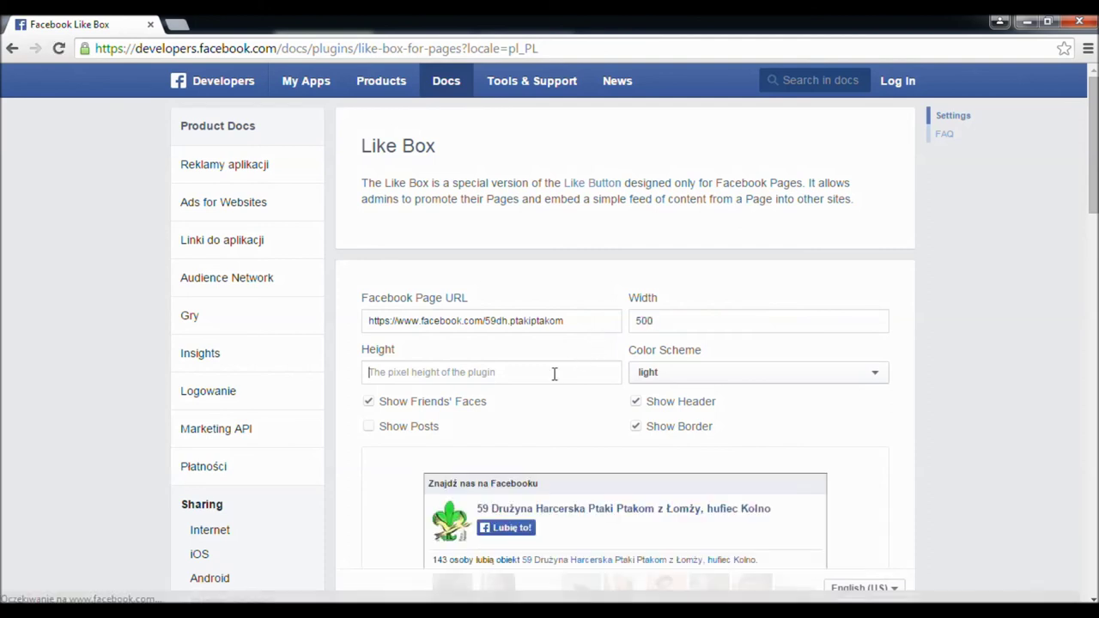
scroll(555, 378, down, 1)
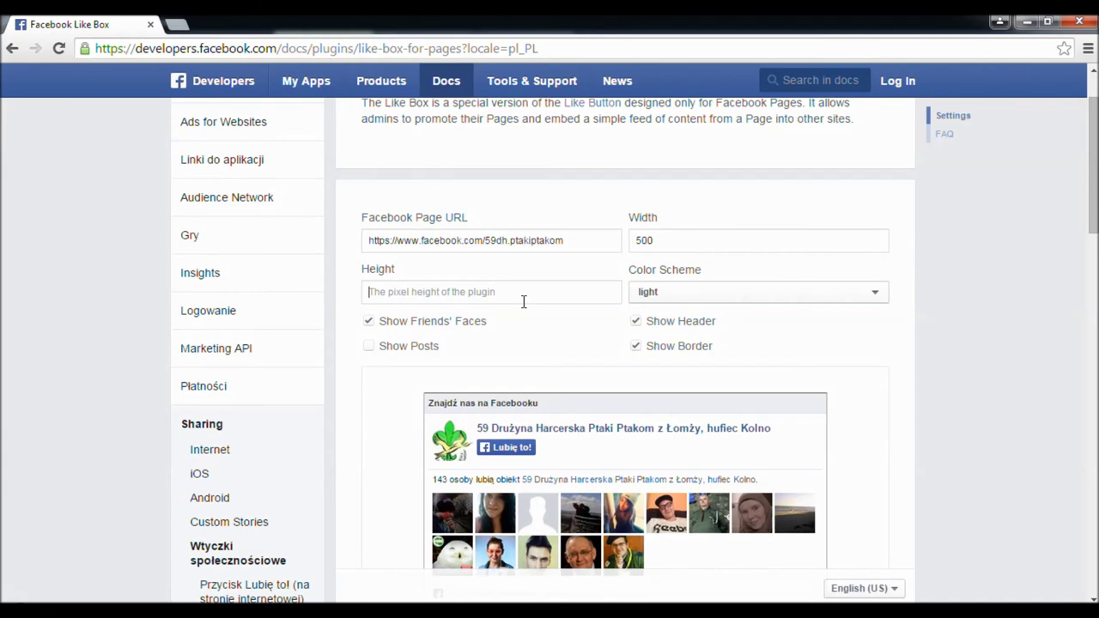
text(500)
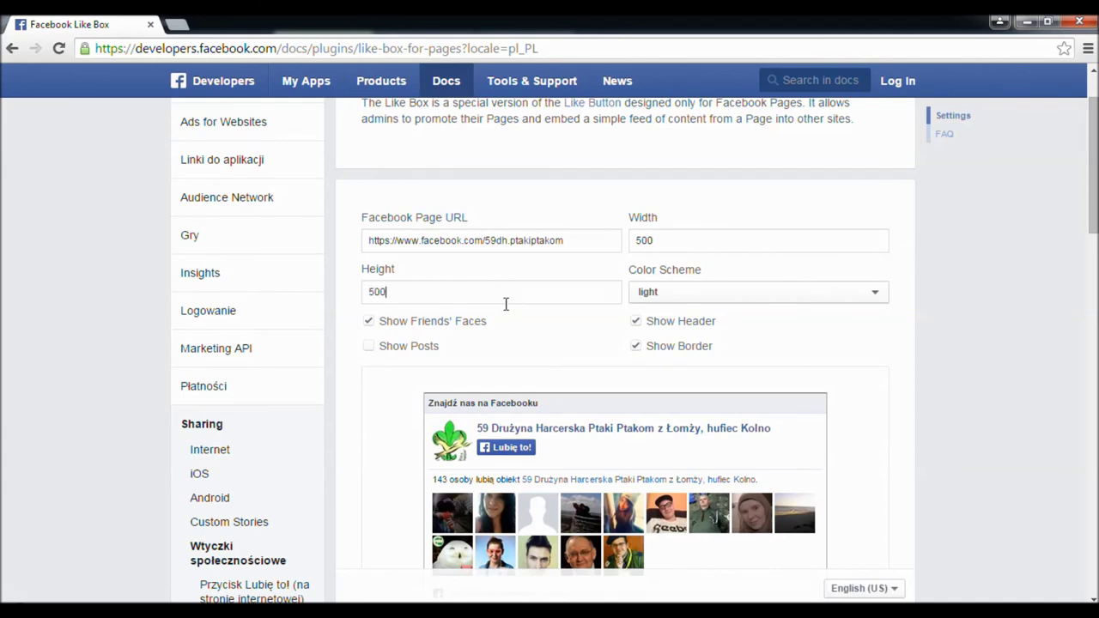
scroll(506, 304, down, 3)
scroll(346, 206, up, 2)
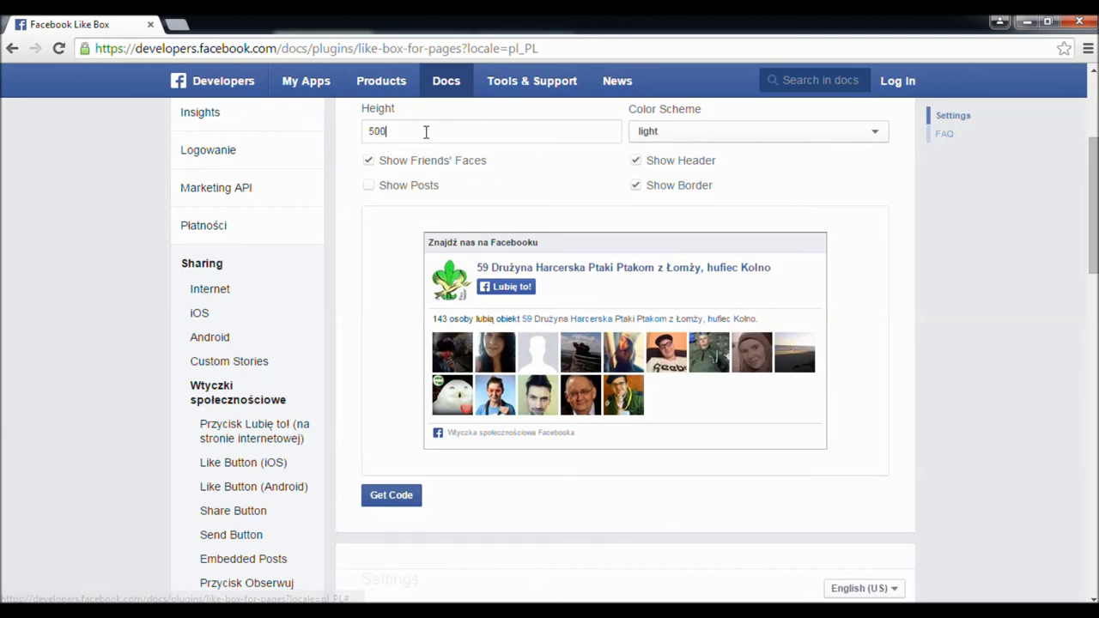
key(BackSpace)
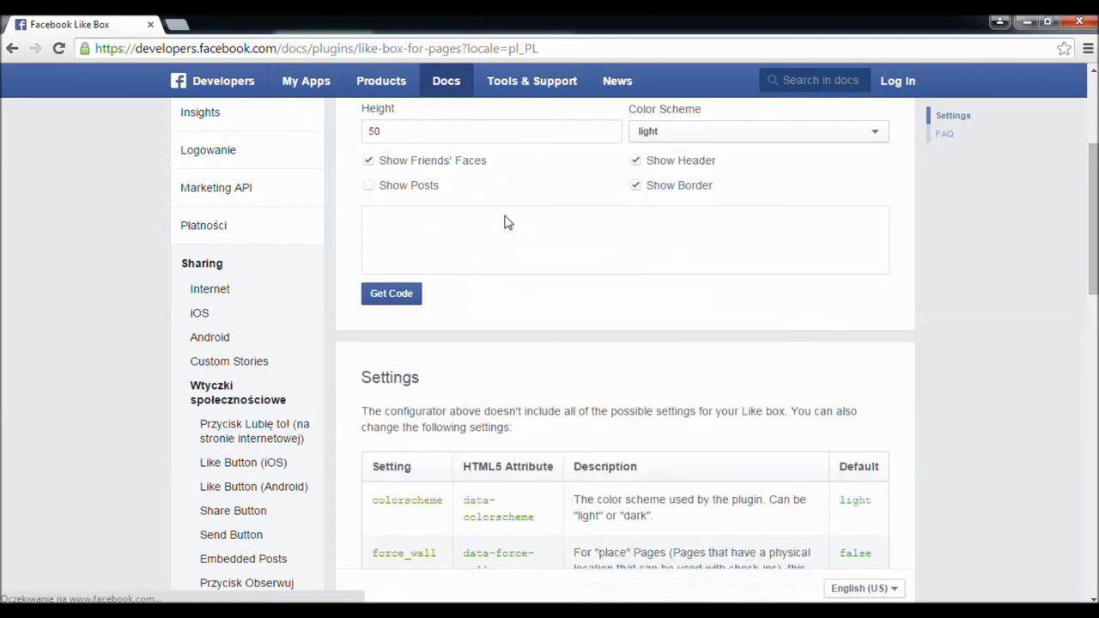
scroll(508, 225, up, 1)
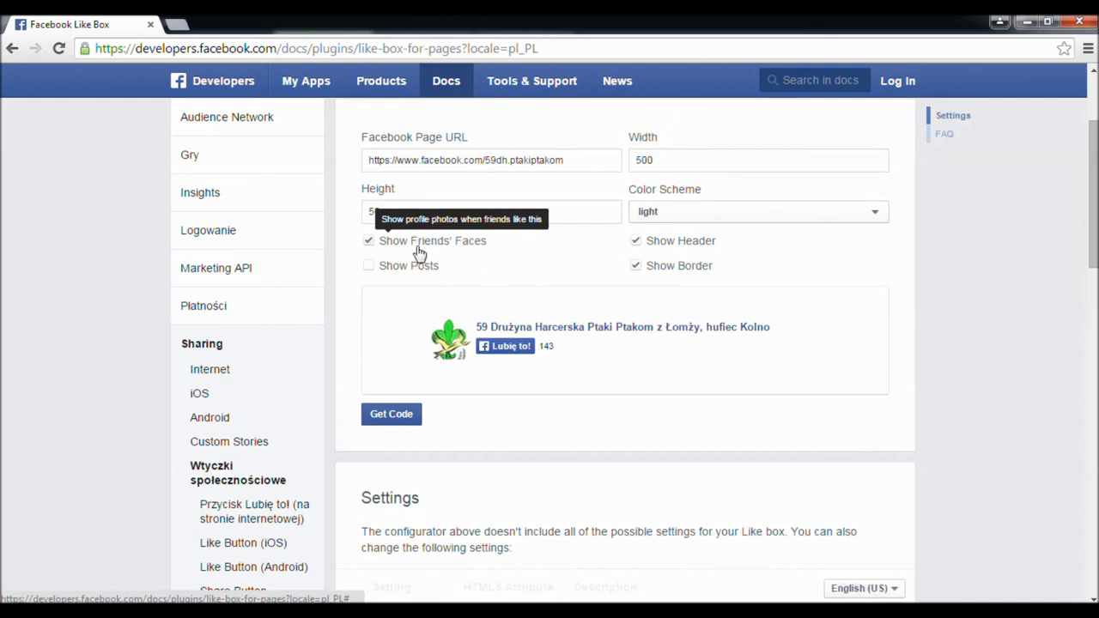
- Keep Show Friends' Faces enabled and turn on Show Posts
click(369, 243)
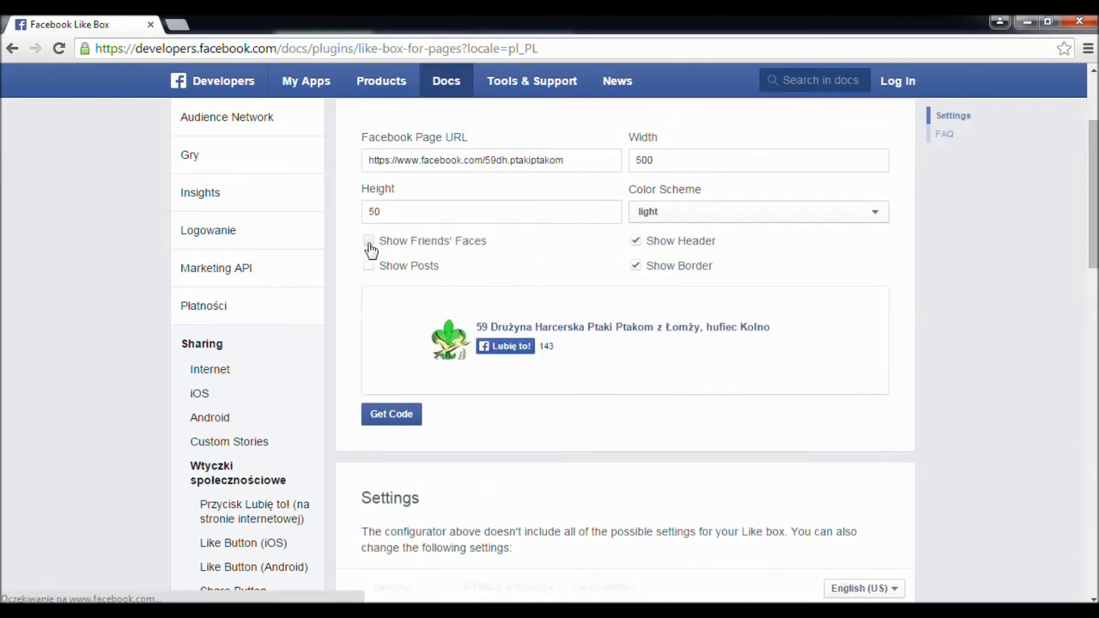
click(368, 243)
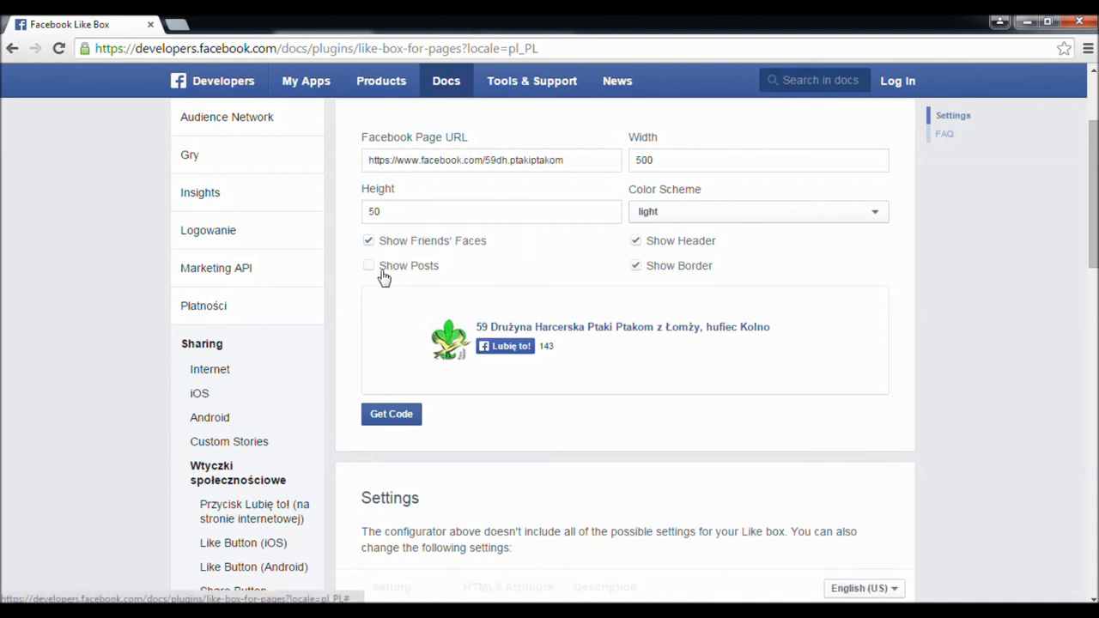
click(369, 268)
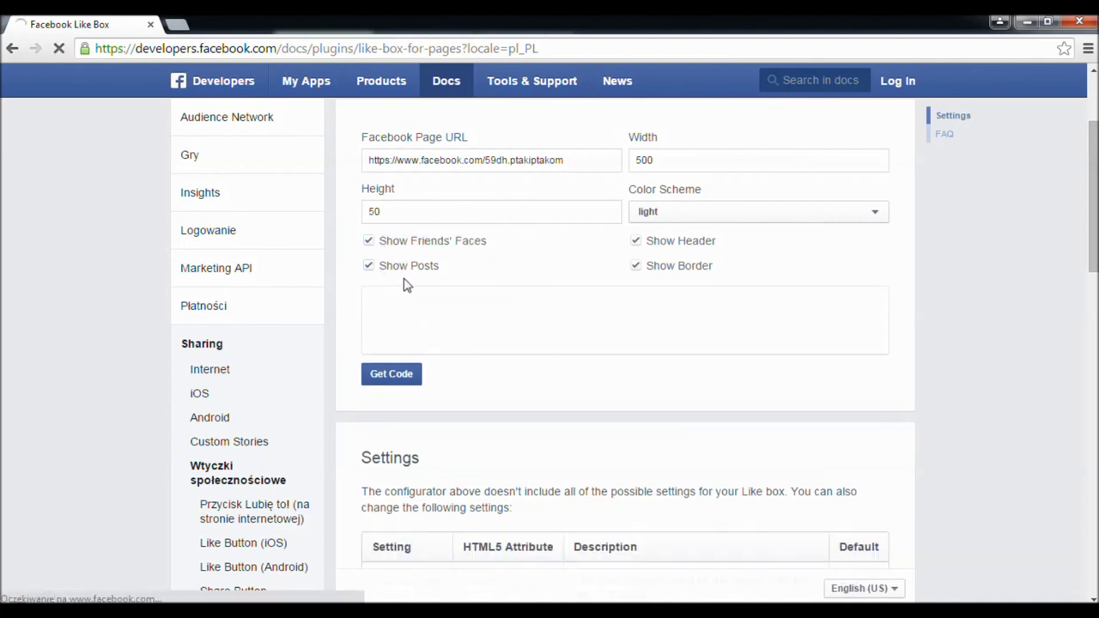